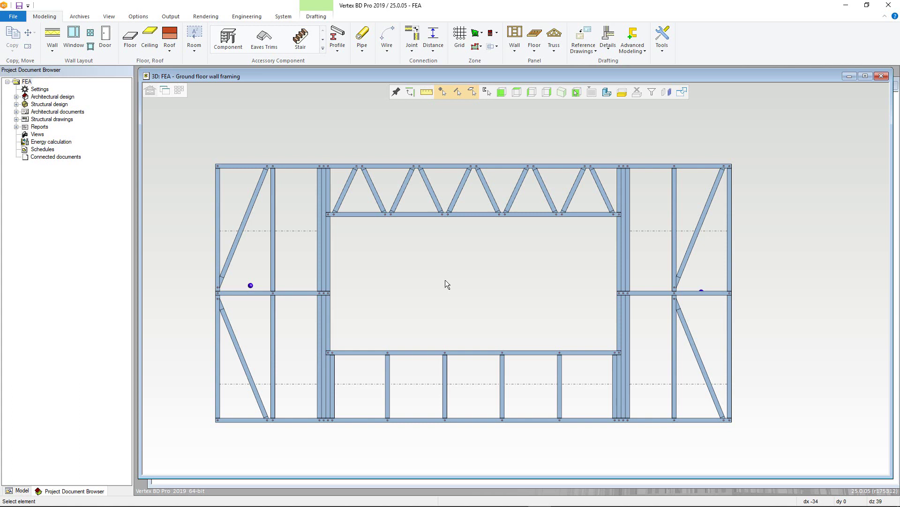
# - Switch the wall framing model into FEA for Beams and Frames mode
pyautogui.rightClick(445, 281)
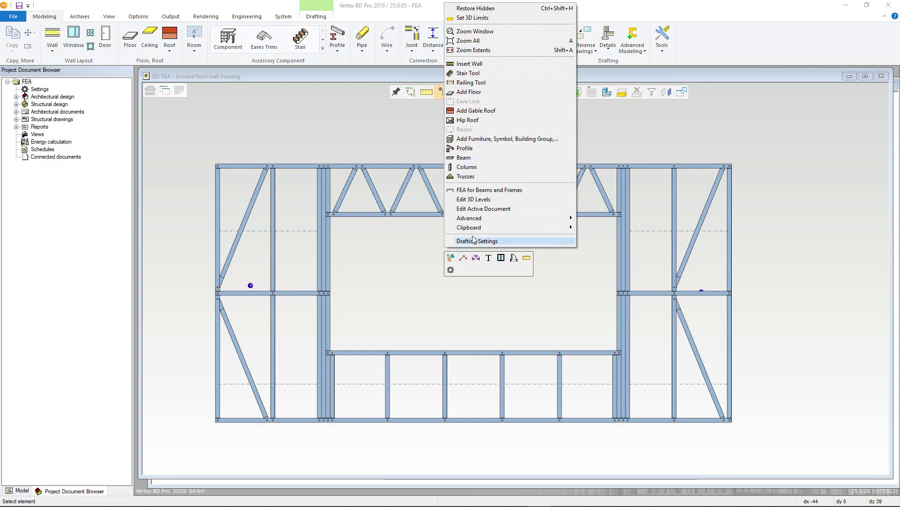
pyautogui.click(477, 190)
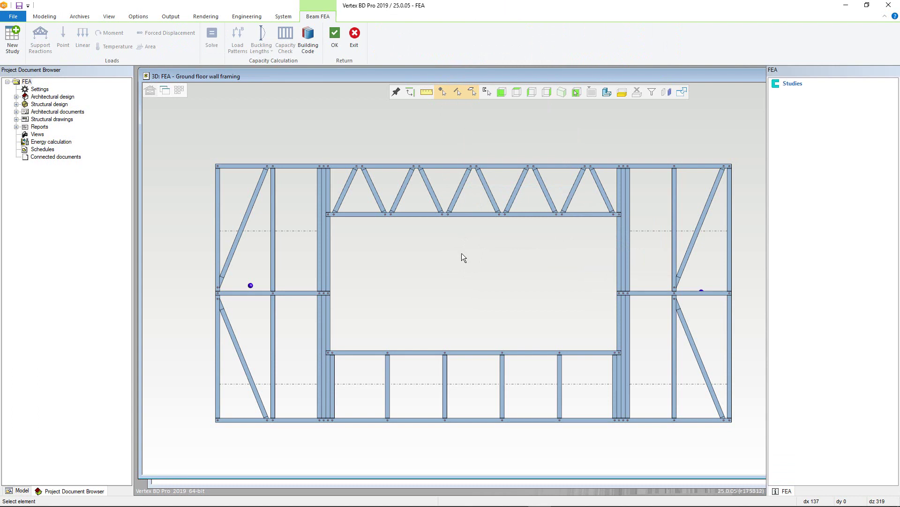
# - Start a new study of all wall frame profiles, named 1 with description FEA
pyautogui.rightClick(462, 254)
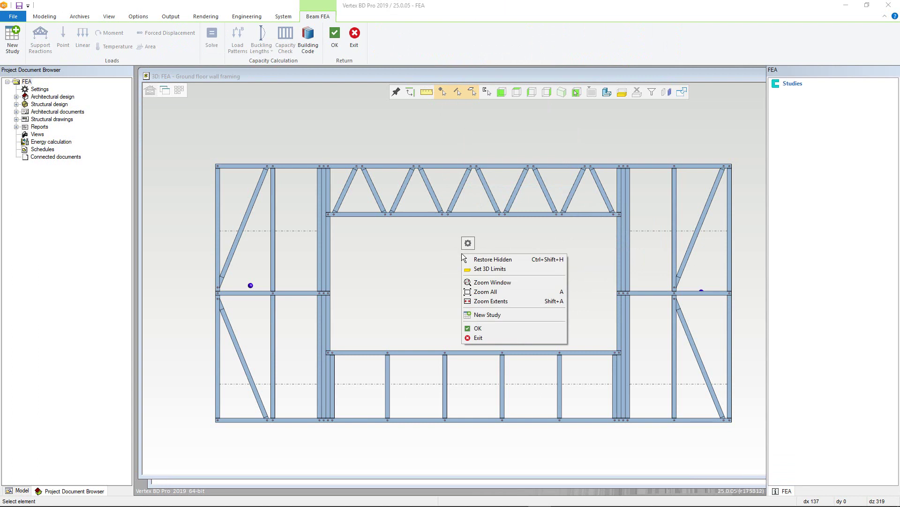
pyautogui.click(493, 314)
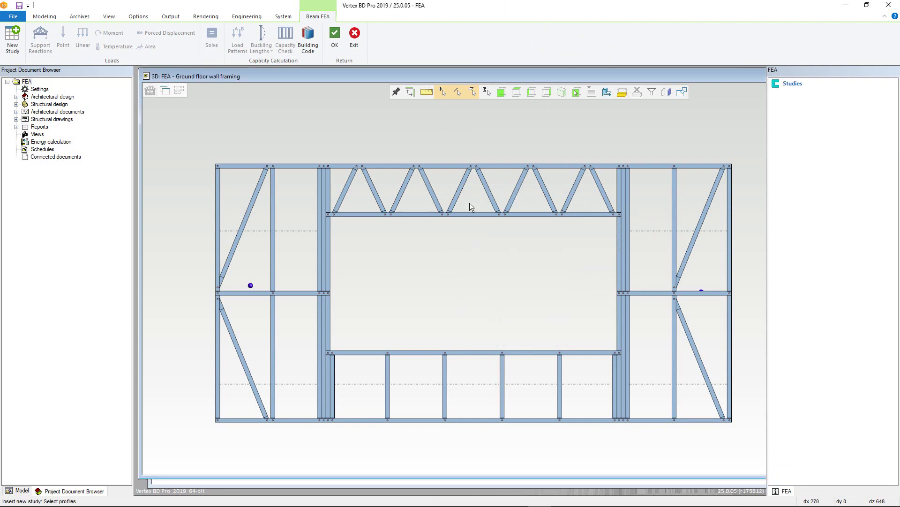
pyautogui.click(454, 167)
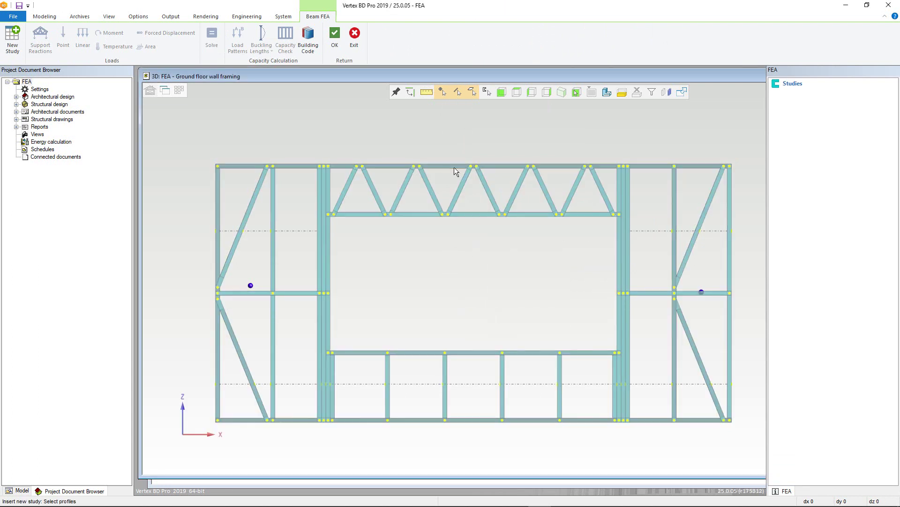
pyautogui.rightClick(445, 257)
pyautogui.click(446, 258)
pyautogui.write('1')
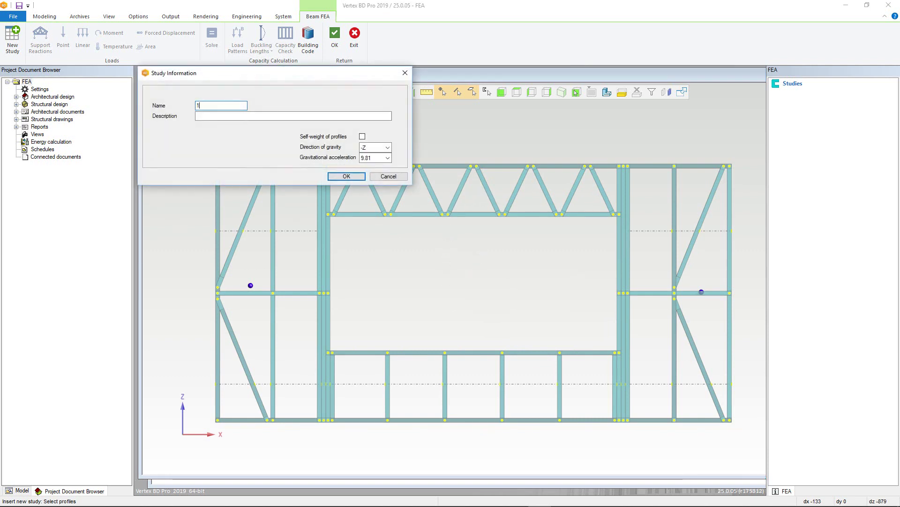
pyautogui.click(284, 116)
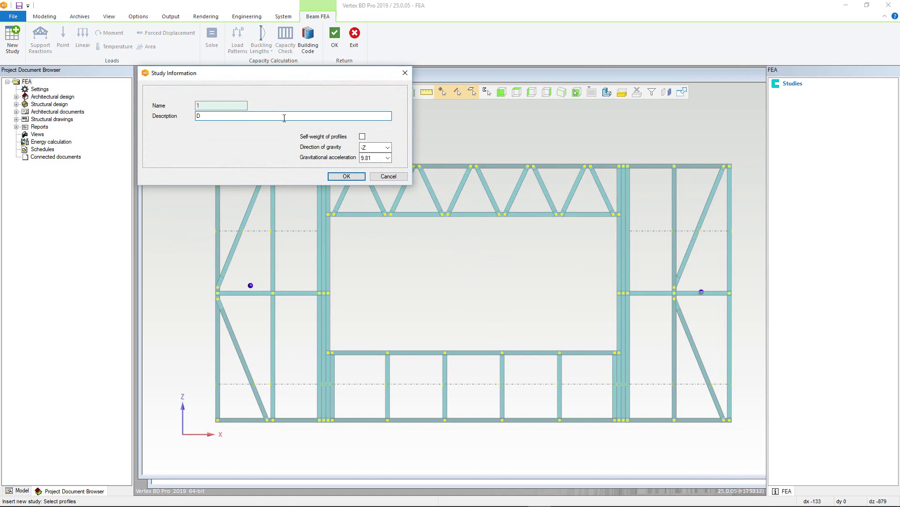
pyautogui.write('FEA')
# - Confirm study 1, then link all frame nodes as master-slave links hinged about axis Y
pyautogui.click(347, 176)
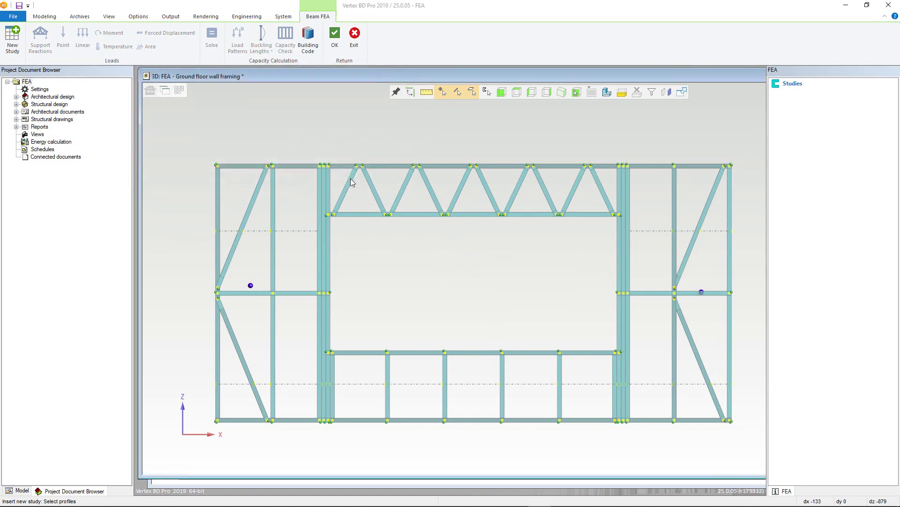
pyautogui.click(390, 167)
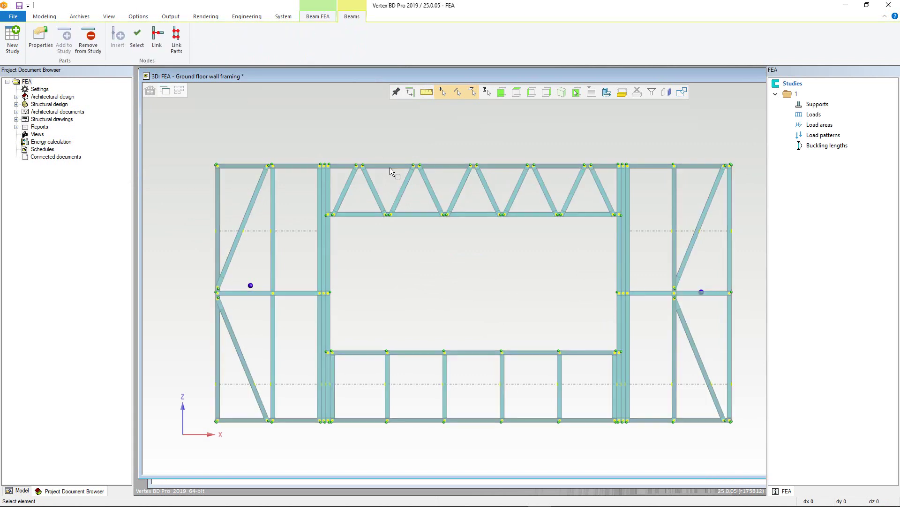
pyautogui.click(156, 38)
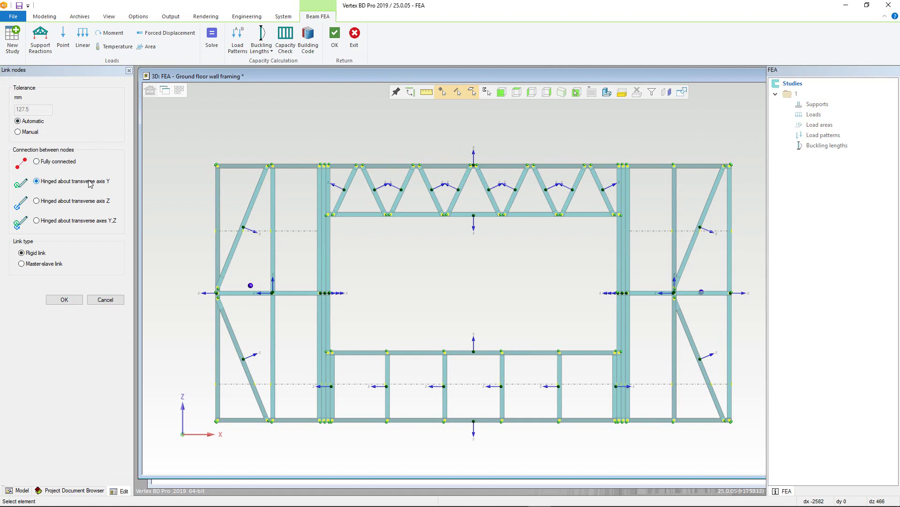
pyautogui.click(59, 266)
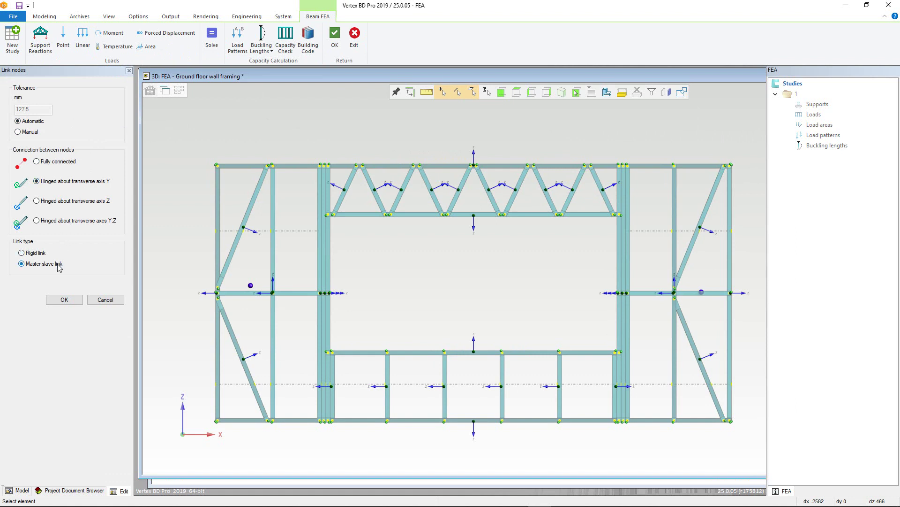
pyautogui.click(65, 300)
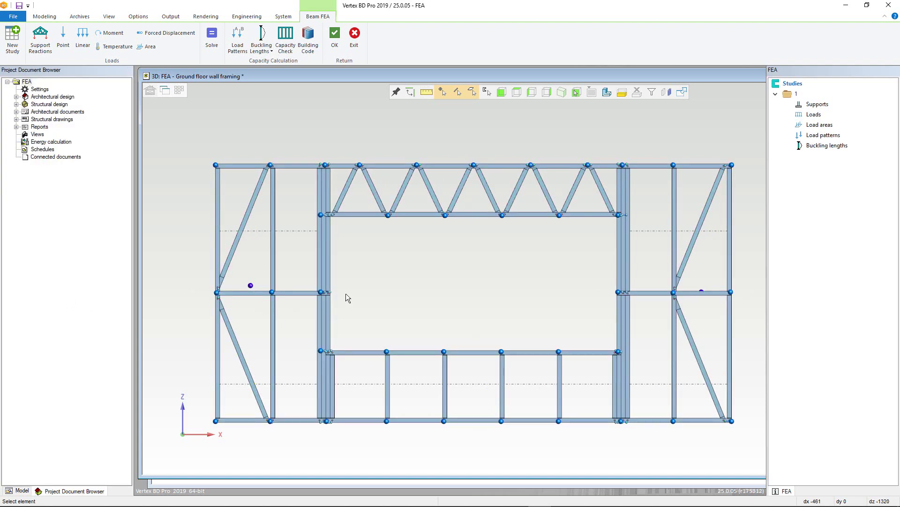
# - Zoom to the bottom chord's left-end joint and unlink its coinciding nodes
pyautogui.scroll(6, 328, 225)
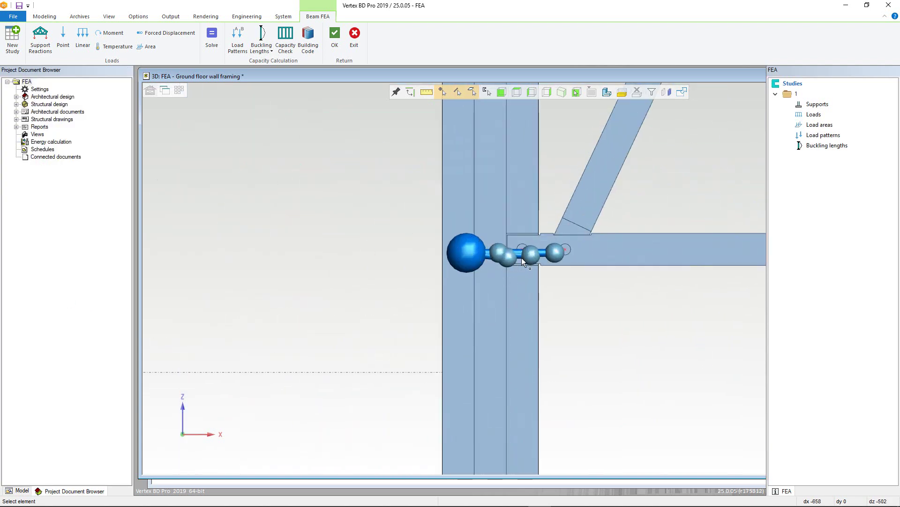
pyautogui.scroll(-1, 516, 278)
pyautogui.scroll(-3, 516, 278)
pyautogui.scroll(5, 469, 274)
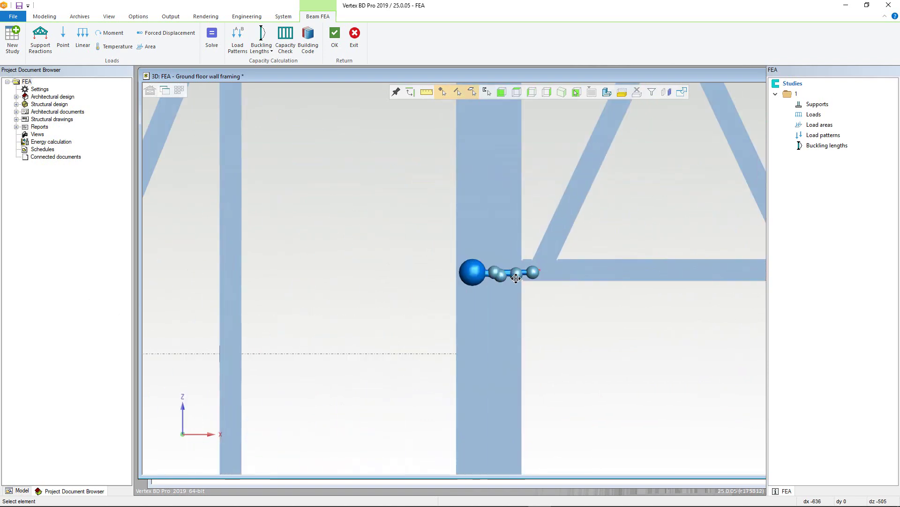
pyautogui.click(452, 275)
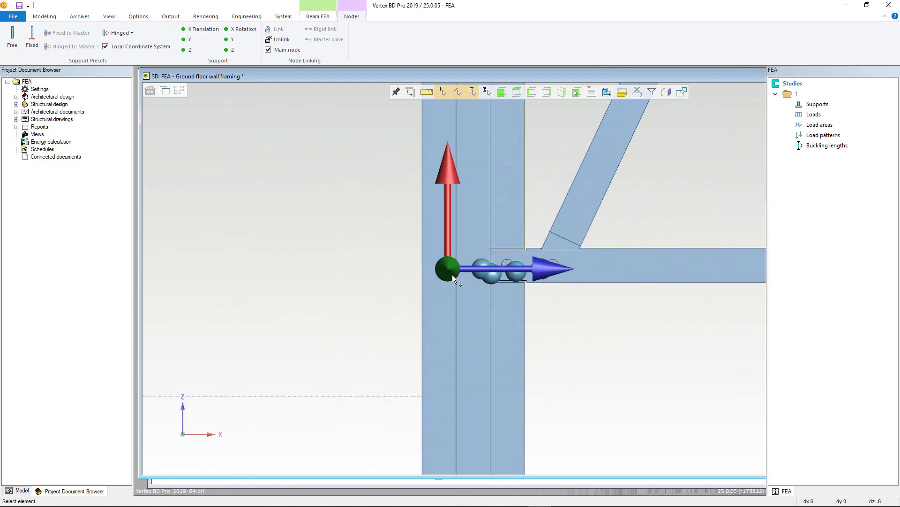
pyautogui.rightClick(452, 274)
pyautogui.click(473, 393)
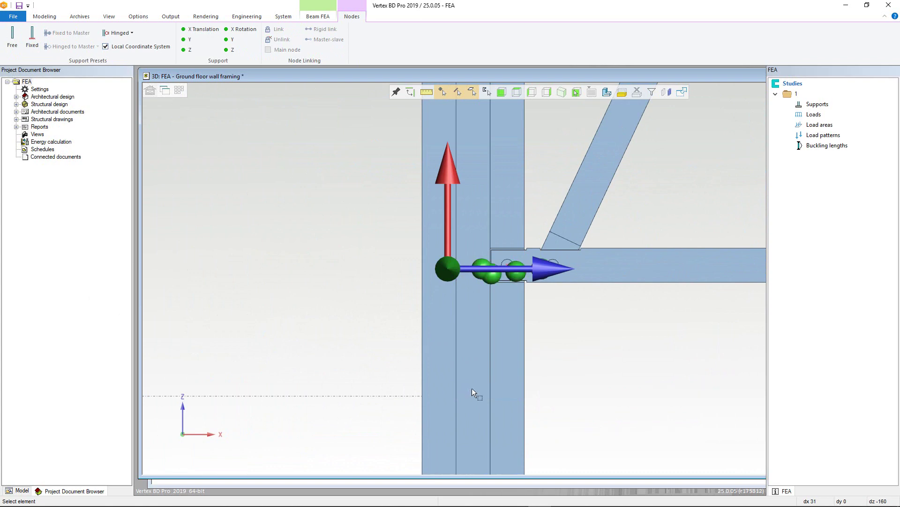
pyautogui.click(438, 206)
pyautogui.moveTo(438, 206); pyautogui.dragTo(621, 266)
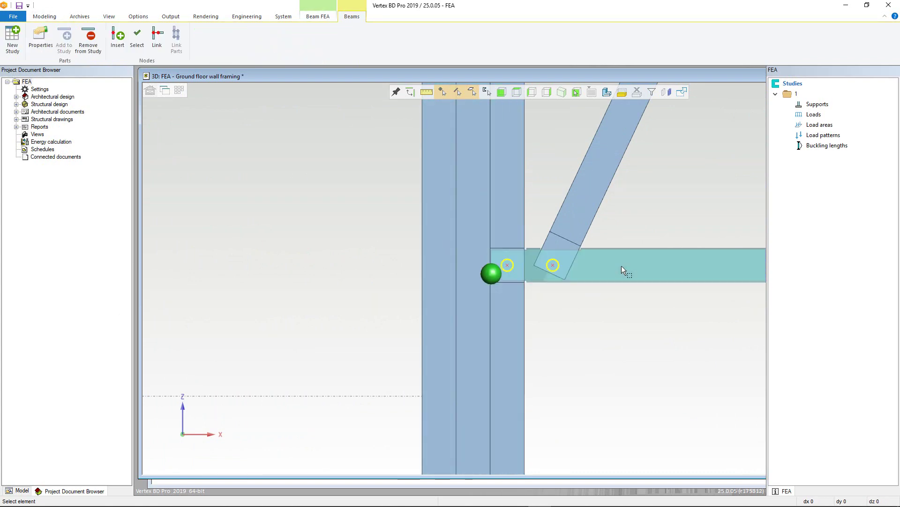
# - Insert a new node on the bottom chord near the foot of the diagonal brace
pyautogui.rightClick(621, 265)
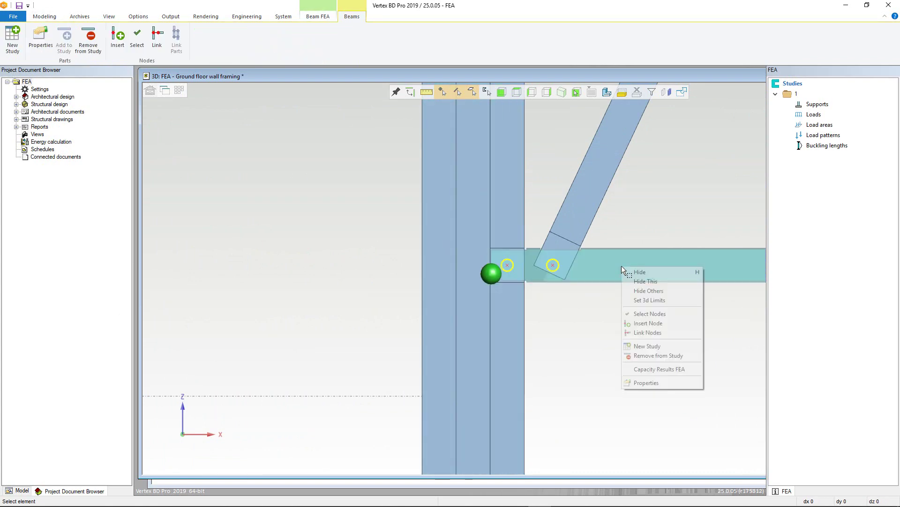
pyautogui.click(628, 326)
pyautogui.click(562, 271)
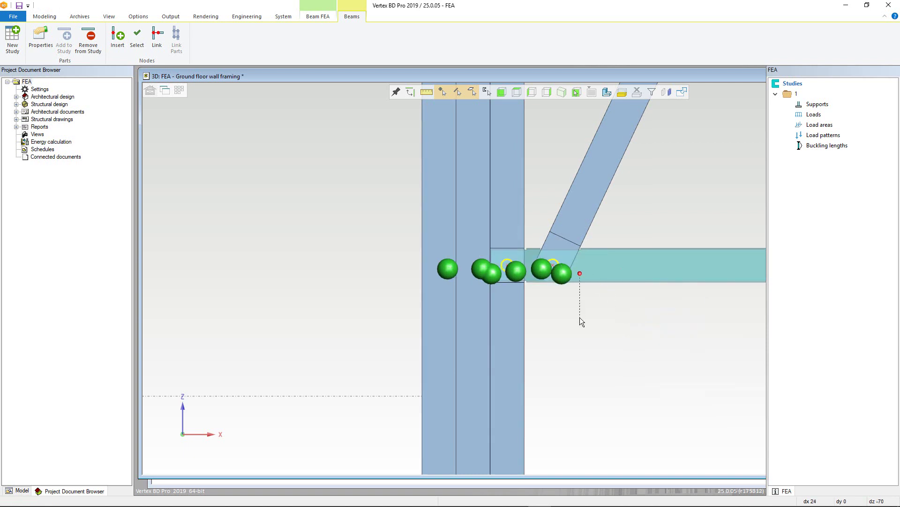
pyautogui.rightClick(581, 317)
pyautogui.click(587, 324)
pyautogui.scroll(-2, 586, 323)
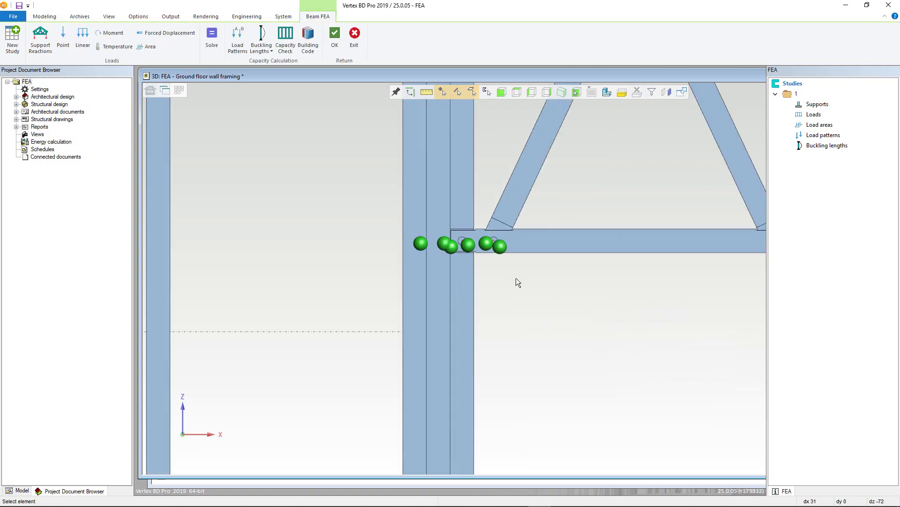
# - Select the bottom chord's end node and the three jamb nodes at the left joint
pyautogui.click(528, 241)
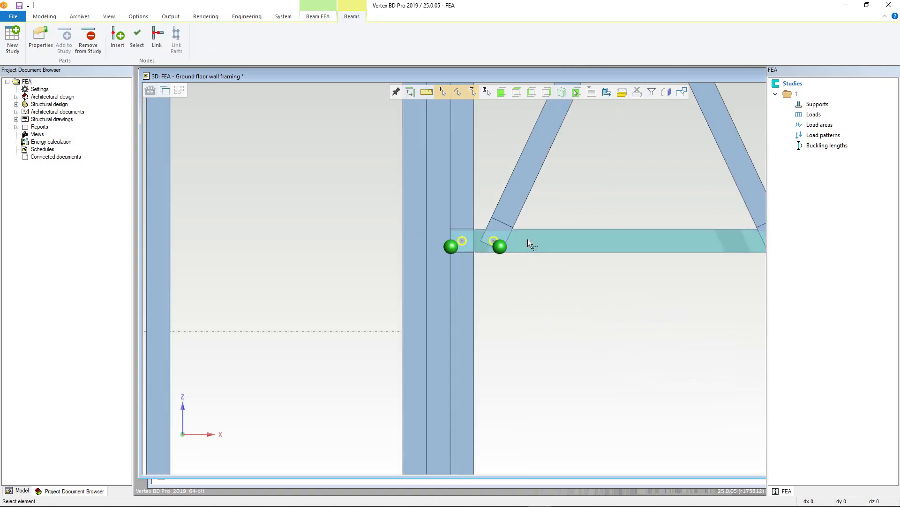
pyautogui.click(448, 246)
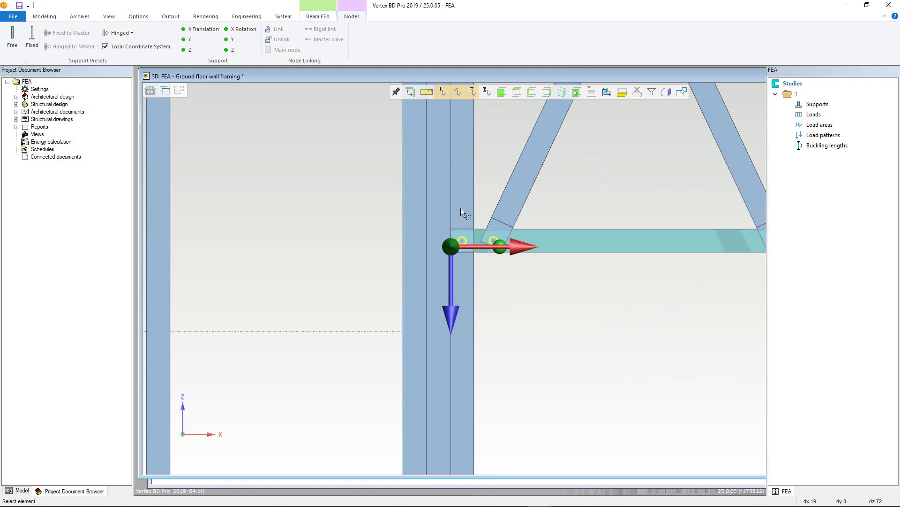
pyautogui.keyDown('ctrl'); pyautogui.click(466, 241); pyautogui.keyUp('ctrl')
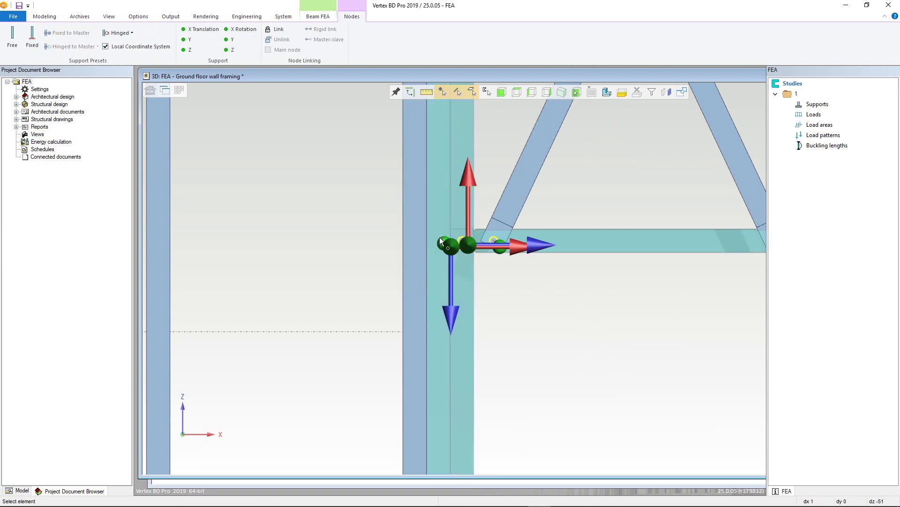
pyautogui.keyDown('ctrl'); pyautogui.click(439, 239); pyautogui.keyUp('ctrl')
pyautogui.keyDown('ctrl'); pyautogui.click(418, 244); pyautogui.keyUp('ctrl')
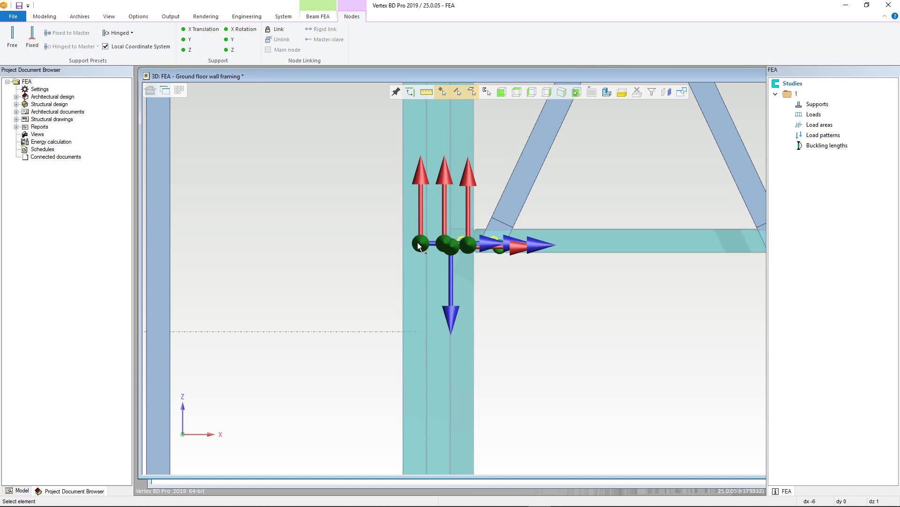
# - Relink the left-end joint nodes and link the two brace-foot nodes, master-slave hinged about Y
pyautogui.click(277, 30)
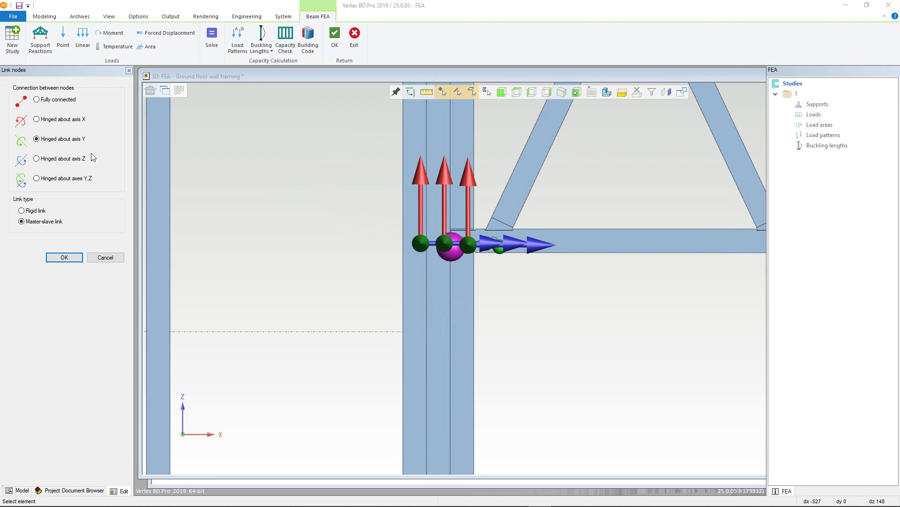
pyautogui.click(73, 256)
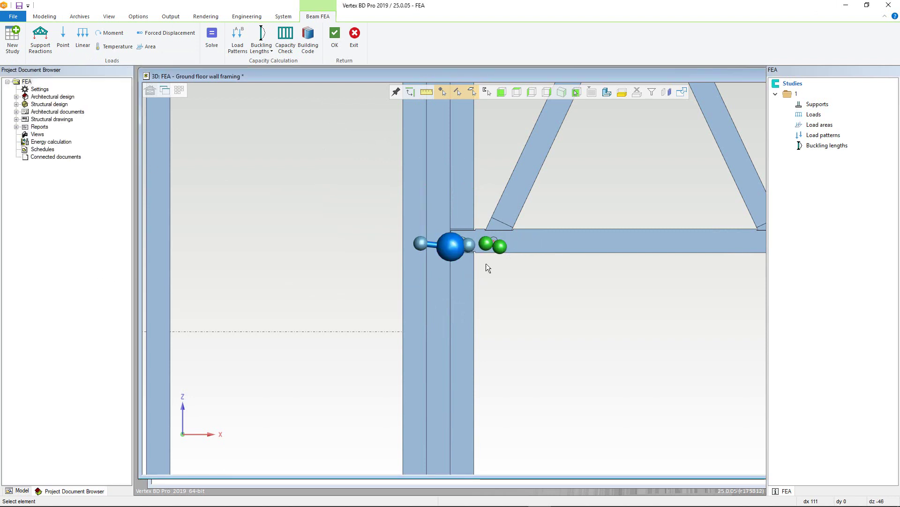
pyautogui.click(535, 243)
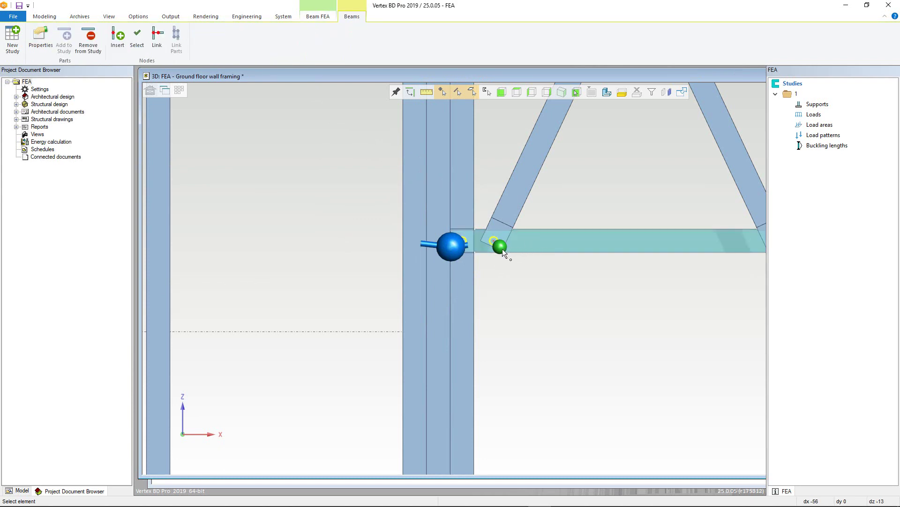
pyautogui.click(501, 247)
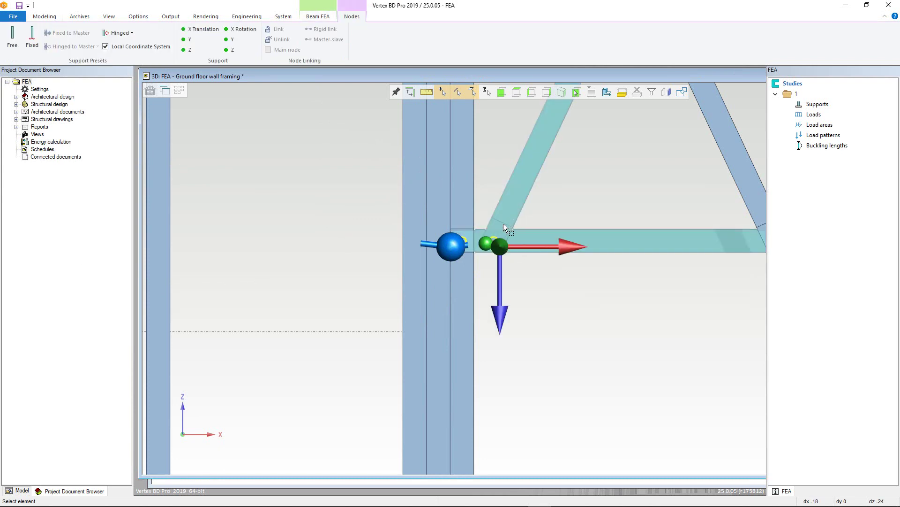
pyautogui.keyDown('ctrl'); pyautogui.click(484, 242); pyautogui.keyUp('ctrl')
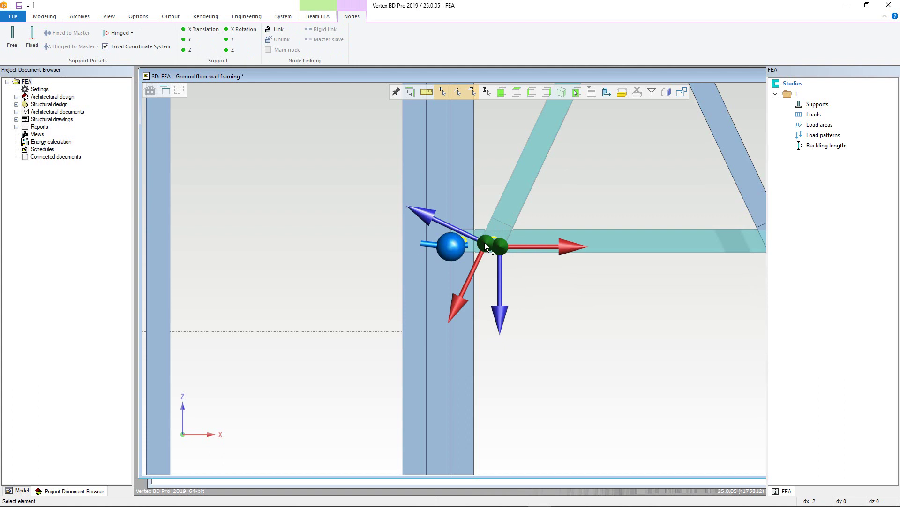
pyautogui.rightClick(485, 243)
pyautogui.click(504, 351)
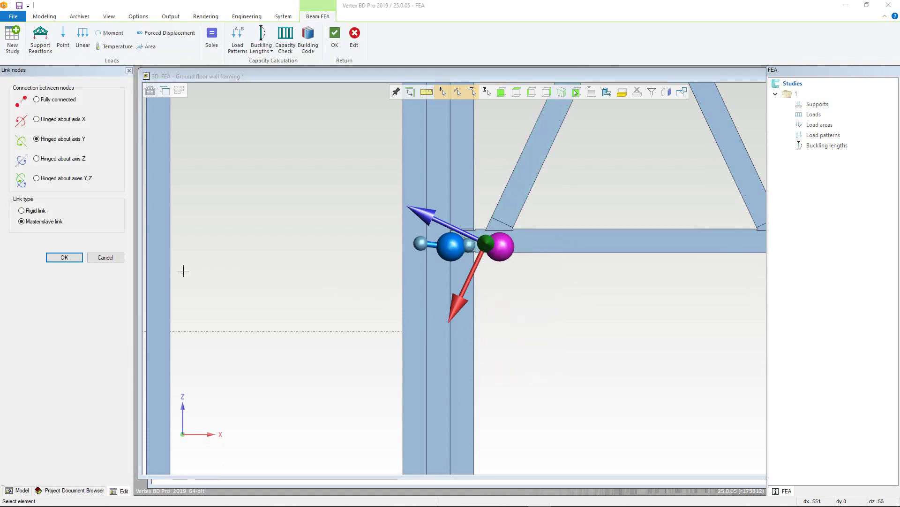
pyautogui.click(64, 257)
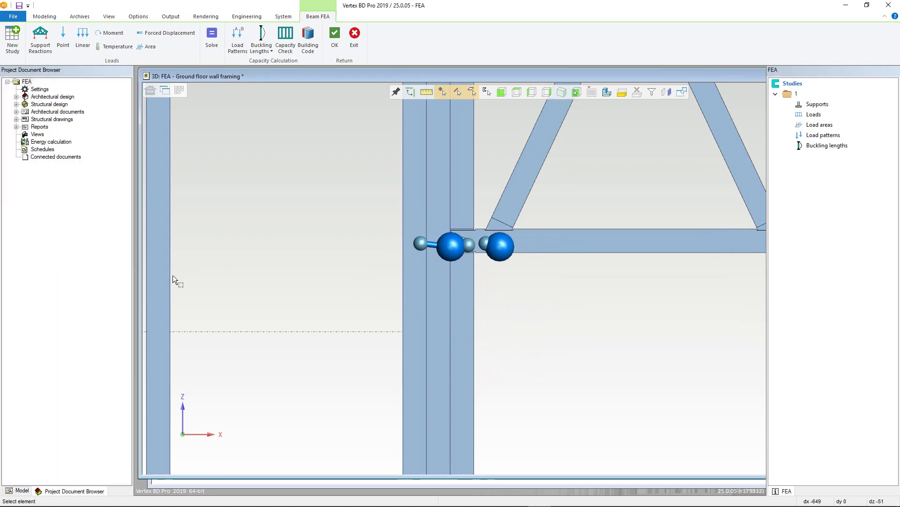
pyautogui.scroll(-5, 519, 285)
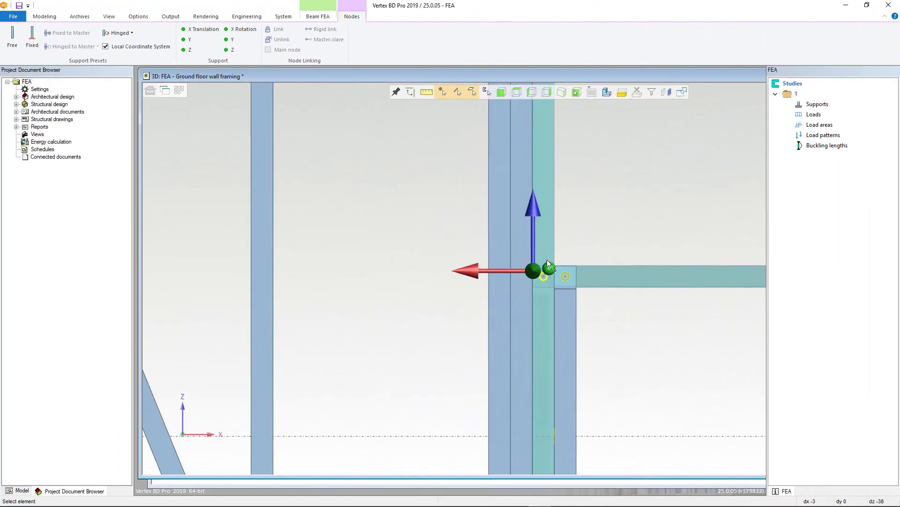
pyautogui.keyDown('ctrl'); pyautogui.click(548, 266); pyautogui.keyUp('ctrl')
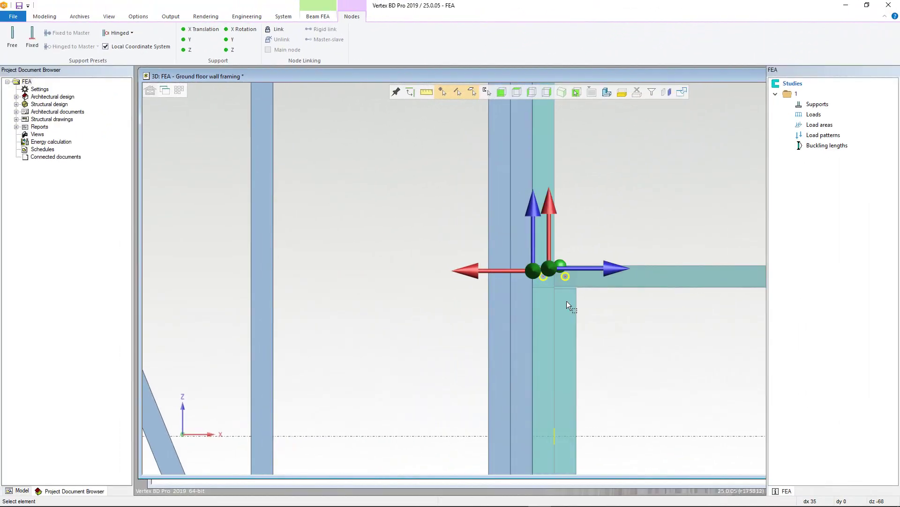
pyautogui.keyDown('ctrl'); pyautogui.click(560, 265); pyautogui.keyUp('ctrl')
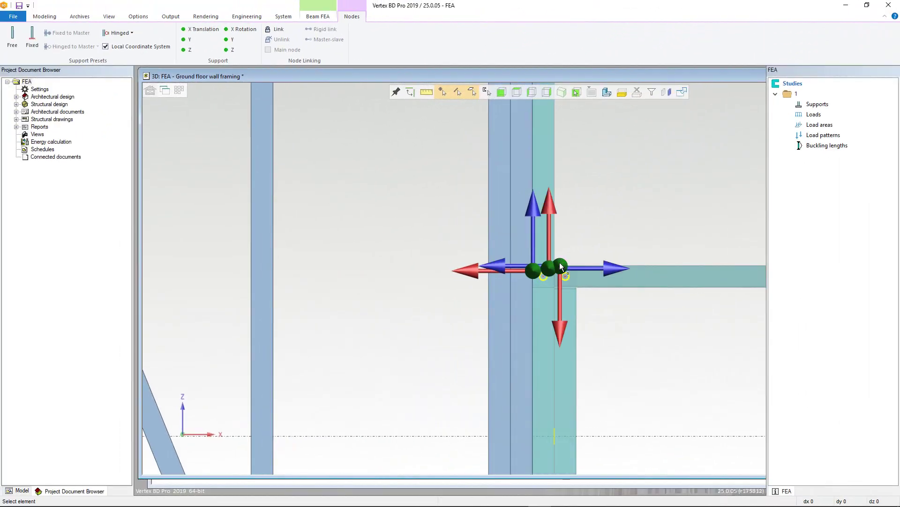
pyautogui.rightClick(523, 251)
pyautogui.click(543, 360)
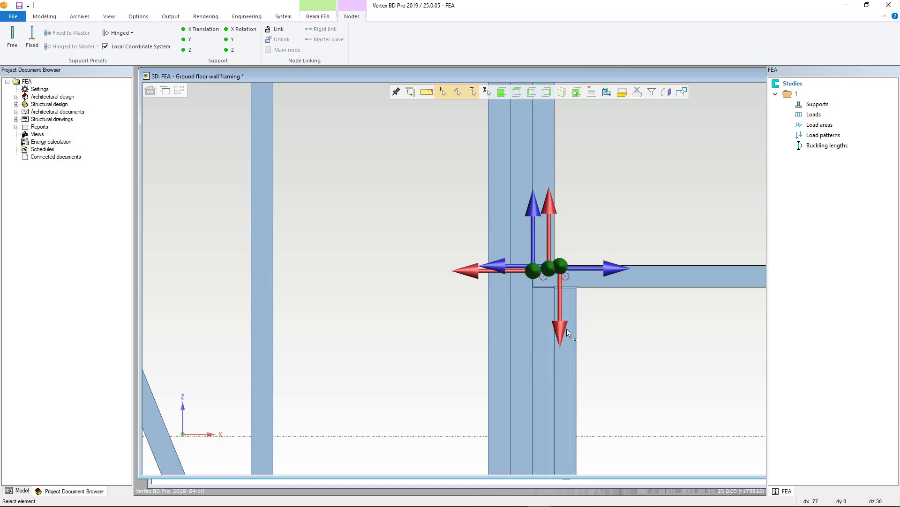
pyautogui.click(115, 259)
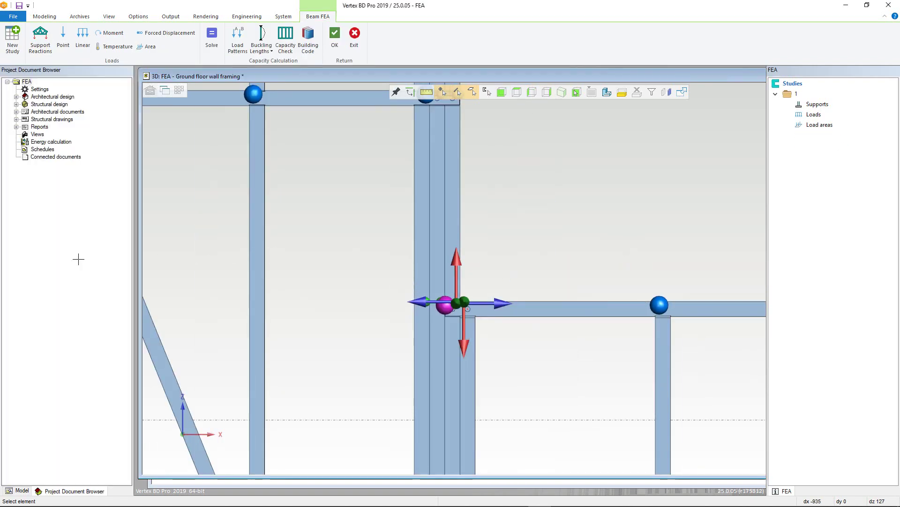
pyautogui.scroll(-5, 576, 266)
pyautogui.scroll(2, 518, 275)
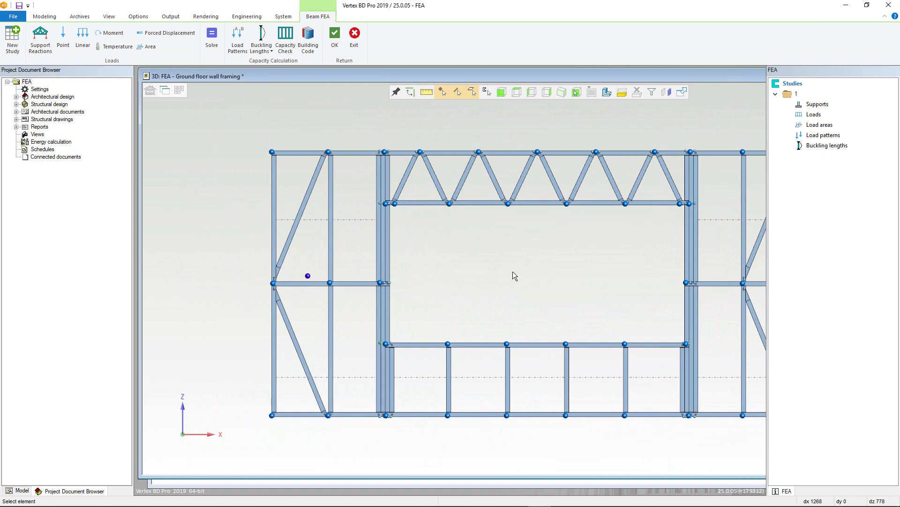
# - Make the bottom plate nodes hinge supports restraining X, Y and Z translation
pyautogui.click(487, 414)
pyautogui.rightClick(487, 413)
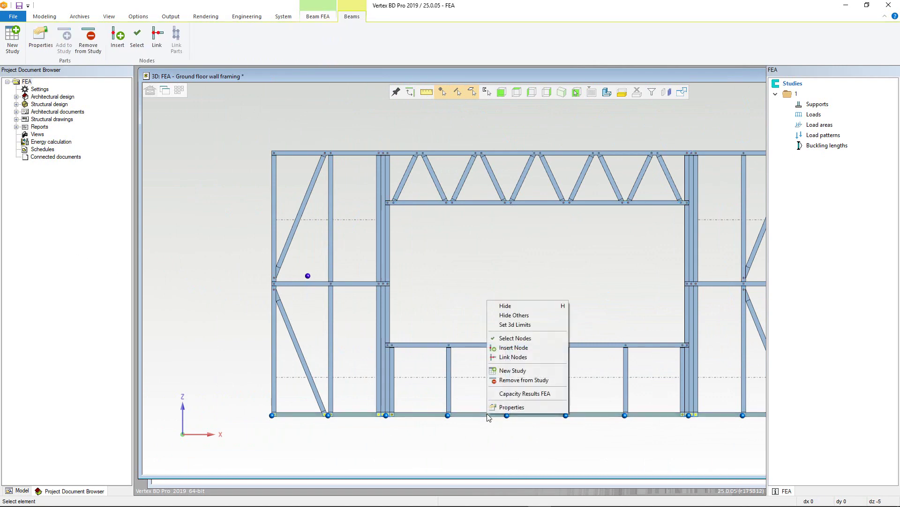
pyautogui.click(511, 339)
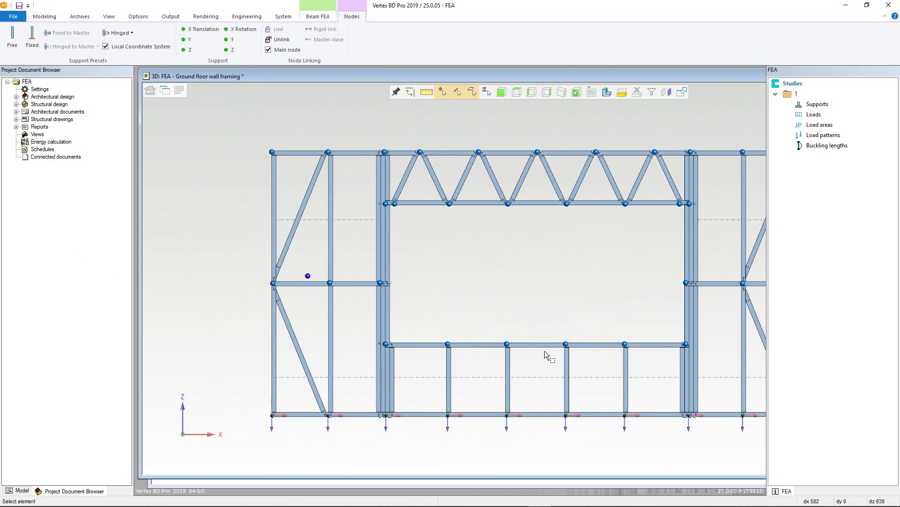
pyautogui.scroll(1, 532, 210)
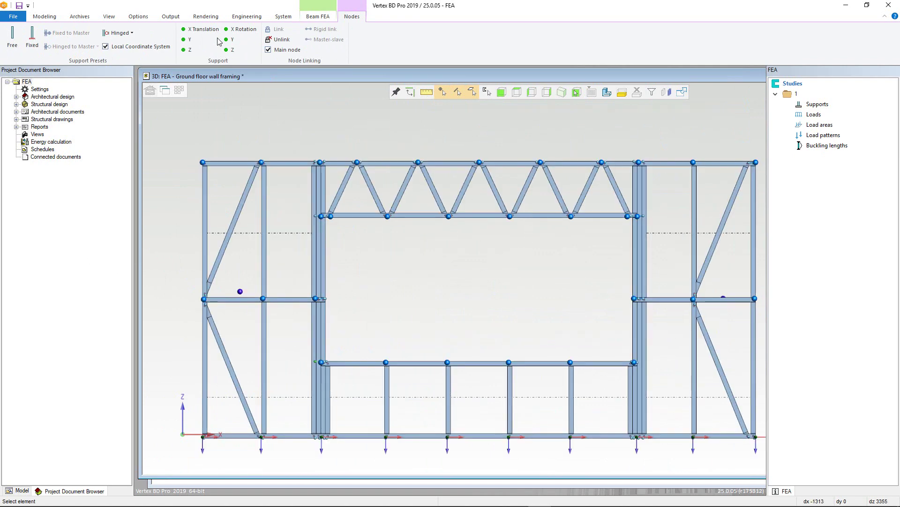
pyautogui.click(190, 30)
pyautogui.click(187, 40)
pyautogui.click(188, 49)
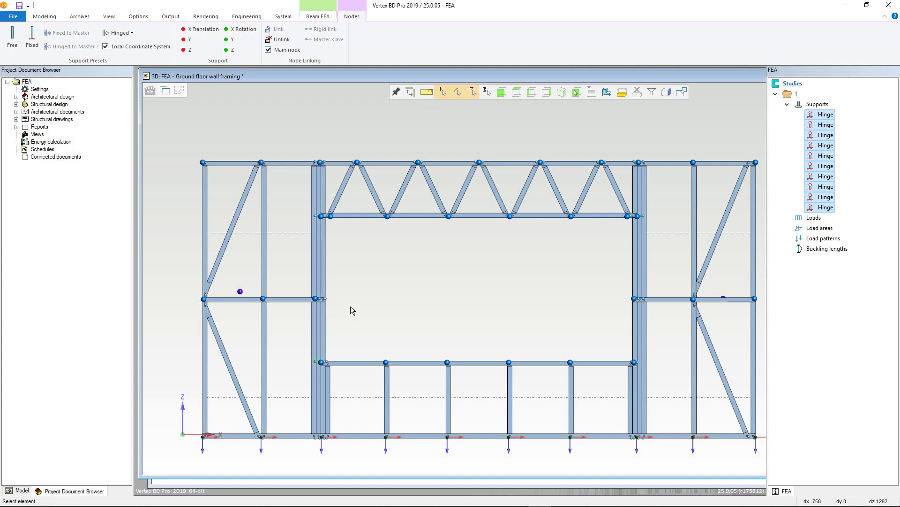
# - Set the supports' bearing length to -1
pyautogui.rightClick(371, 425)
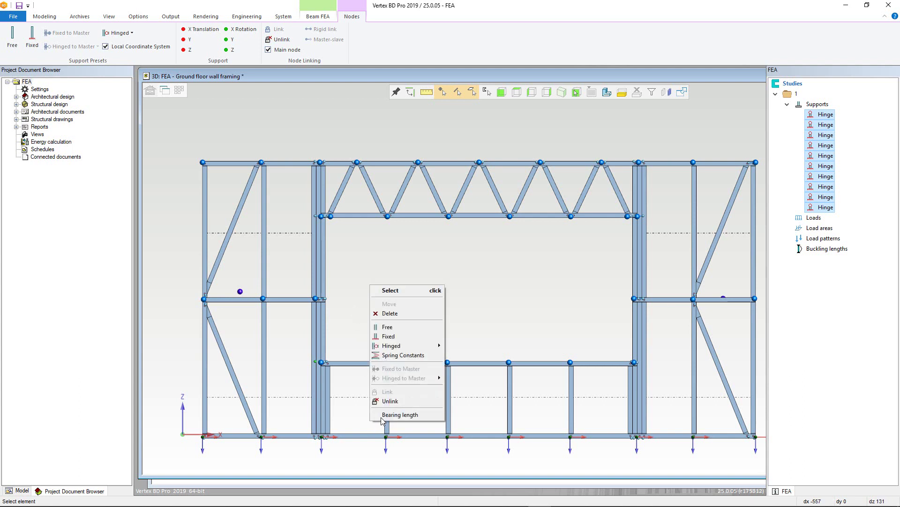
pyautogui.click(386, 416)
pyautogui.write('-')
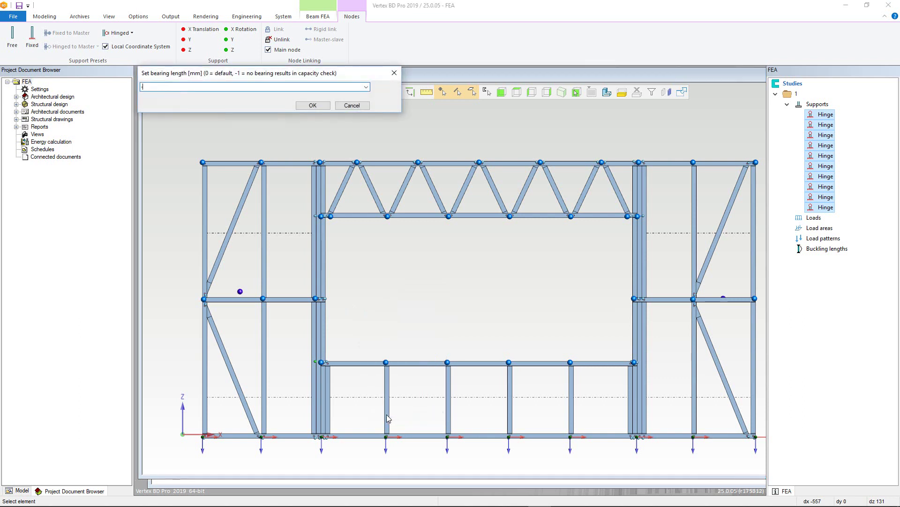
pyautogui.write('1')
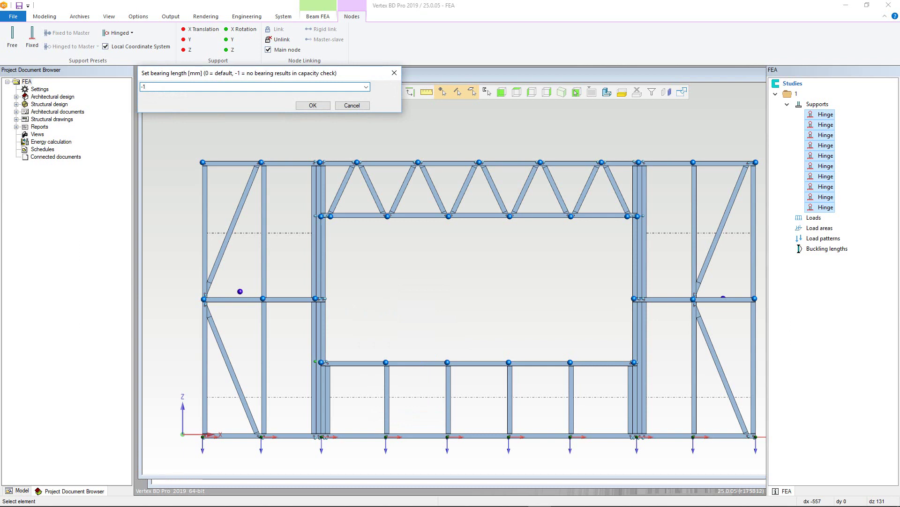
pyautogui.click(312, 105)
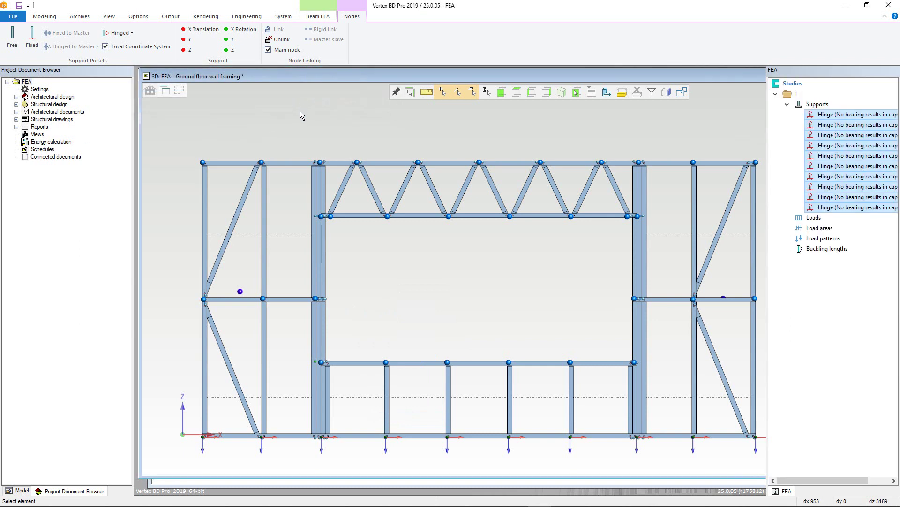
# - Restrain only Y translation at the selected top plate nodes, then clear the selection
pyautogui.click(297, 163)
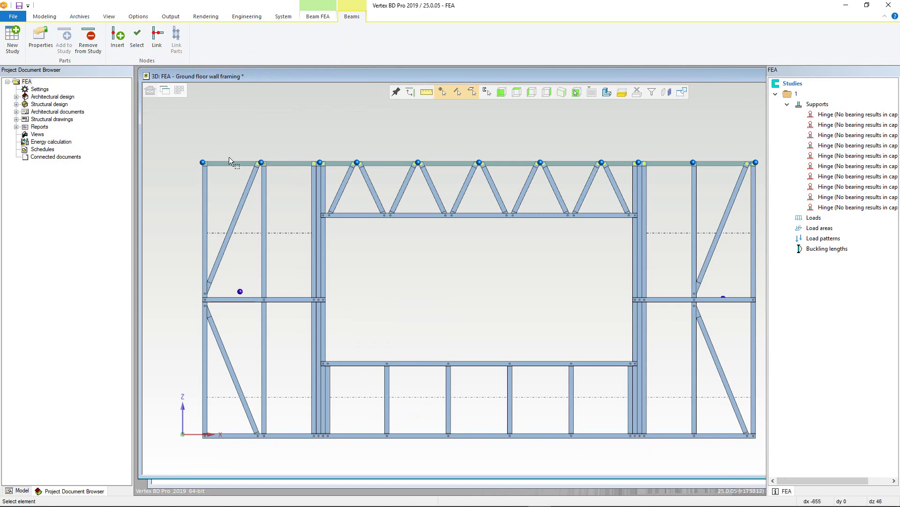
pyautogui.click(203, 163)
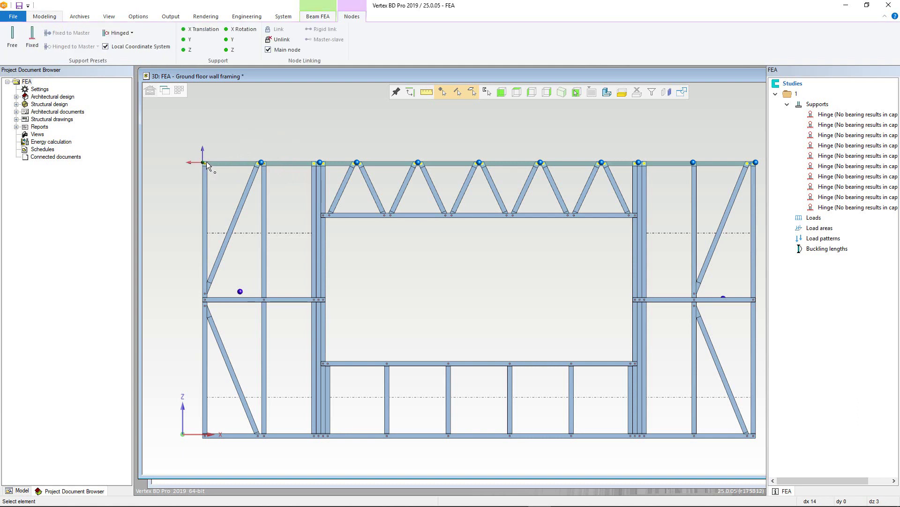
pyautogui.keyDown('ctrl'); pyautogui.click(261, 162); pyautogui.keyUp('ctrl')
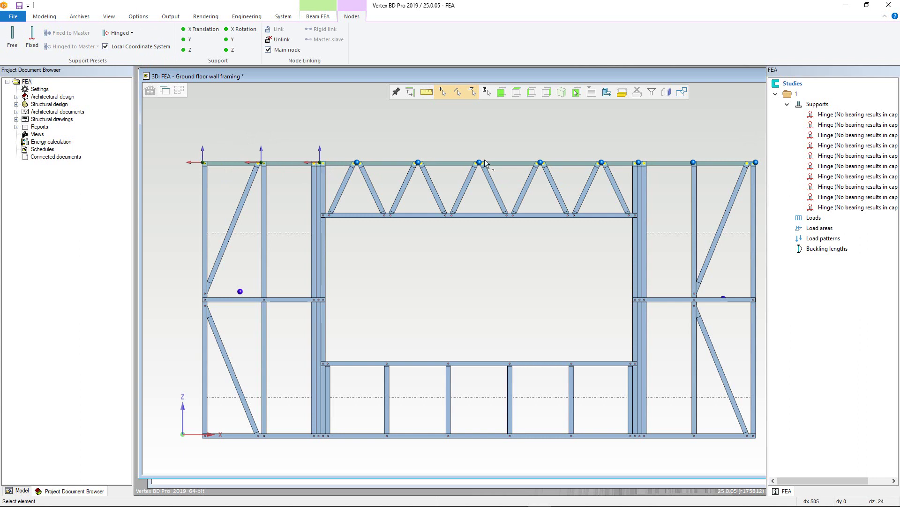
pyautogui.keyDown('ctrl'); pyautogui.click(693, 163); pyautogui.keyUp('ctrl')
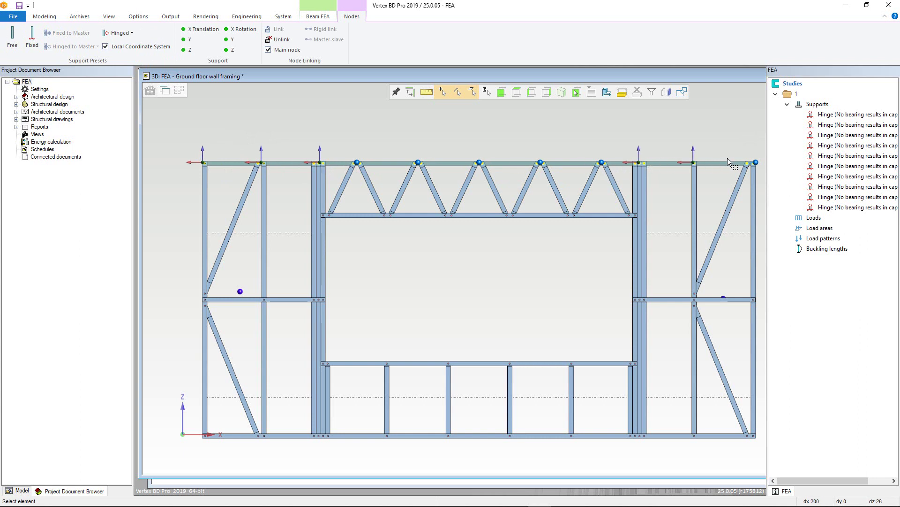
pyautogui.keyDown('ctrl'); pyautogui.click(755, 162); pyautogui.keyUp('ctrl')
pyautogui.click(187, 40)
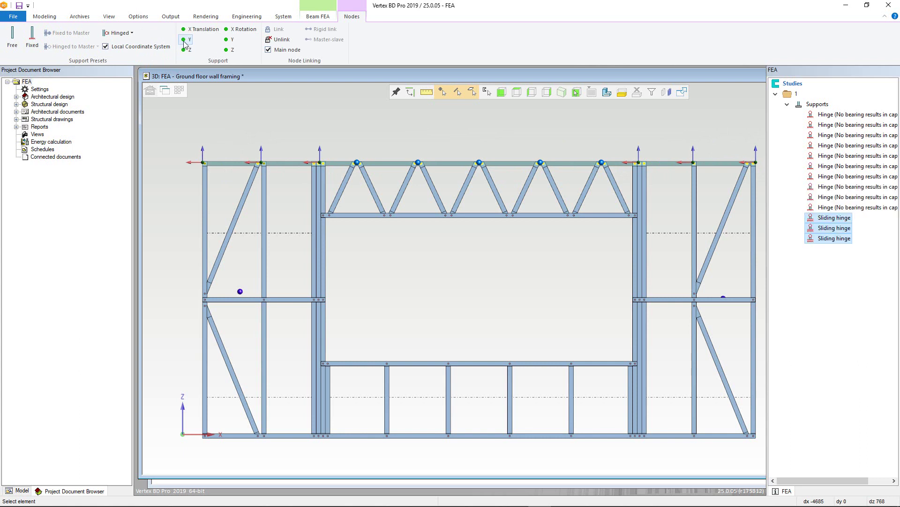
pyautogui.rightClick(255, 122)
pyautogui.click(258, 125)
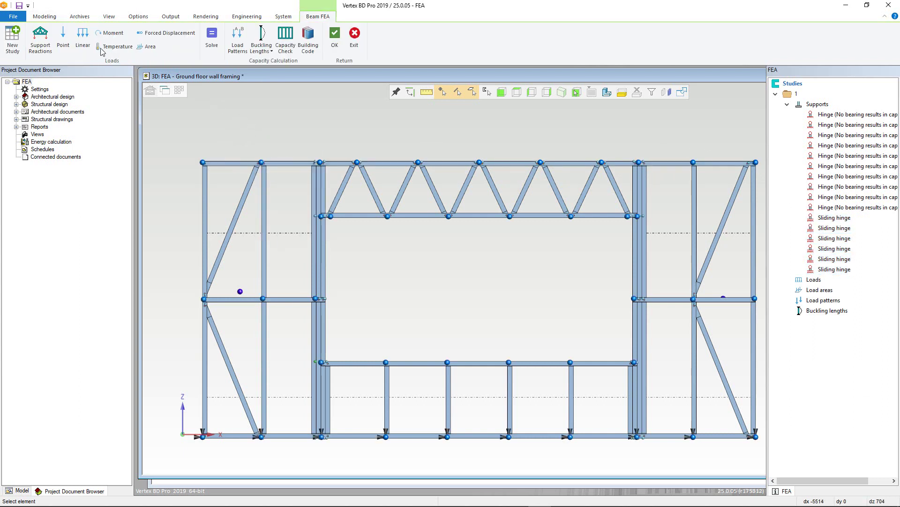
# - Apply a 2.4 kN/m gravity Dead load 'Floor Dead' from top-left to top-right plate node
pyautogui.click(83, 43)
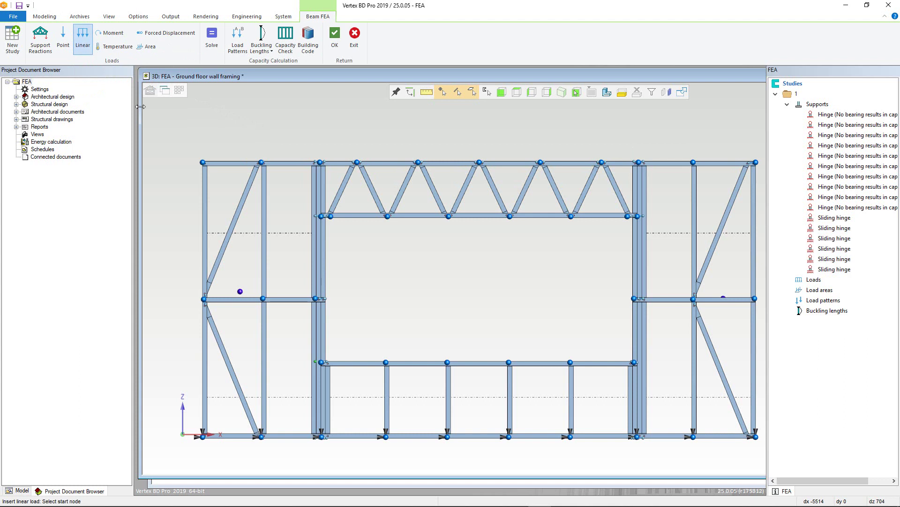
pyautogui.click(203, 163)
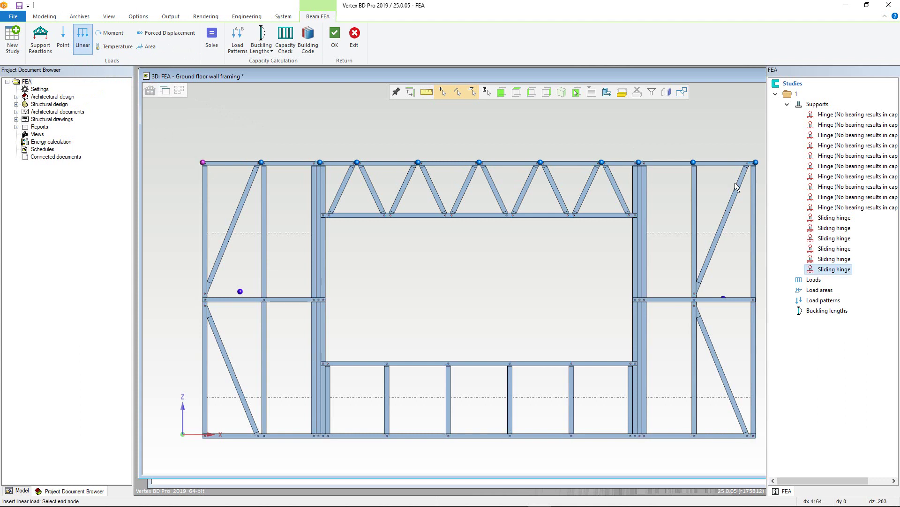
pyautogui.click(755, 161)
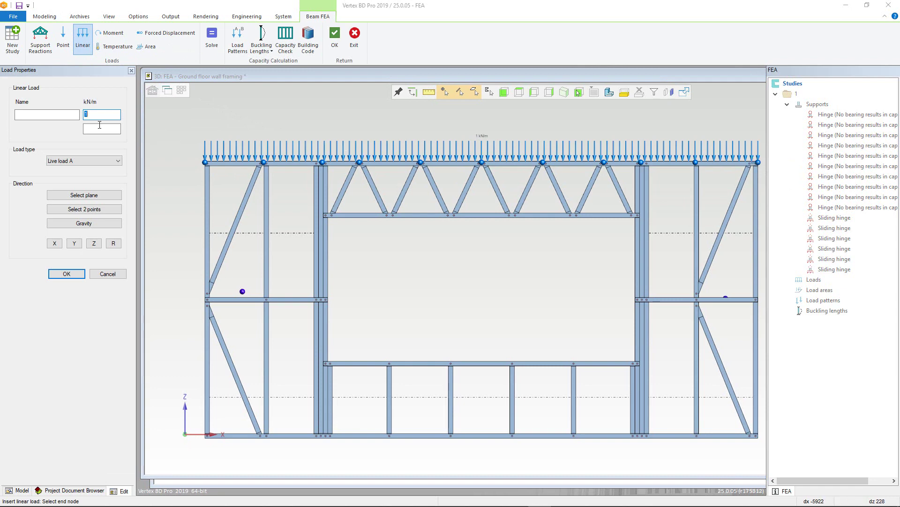
pyautogui.click(40, 115)
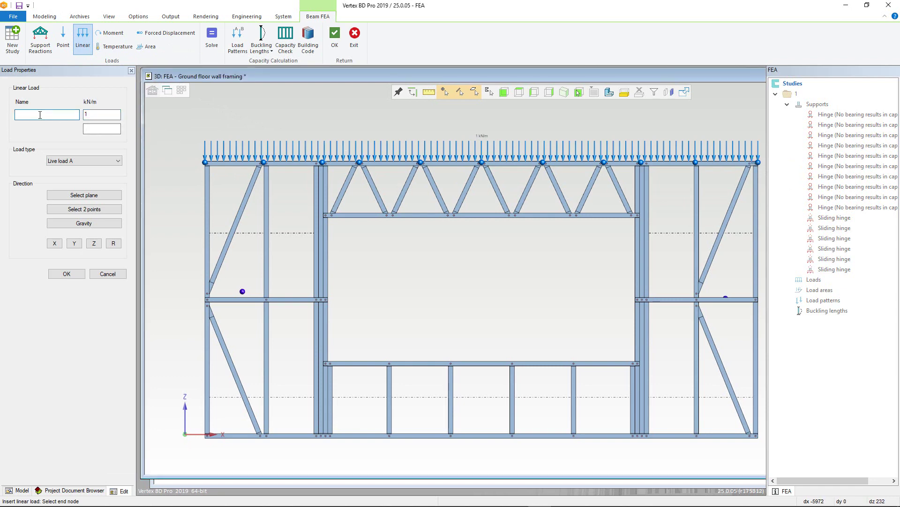
pyautogui.write('Floor Dead')
pyautogui.click(93, 113)
pyautogui.write('2.4')
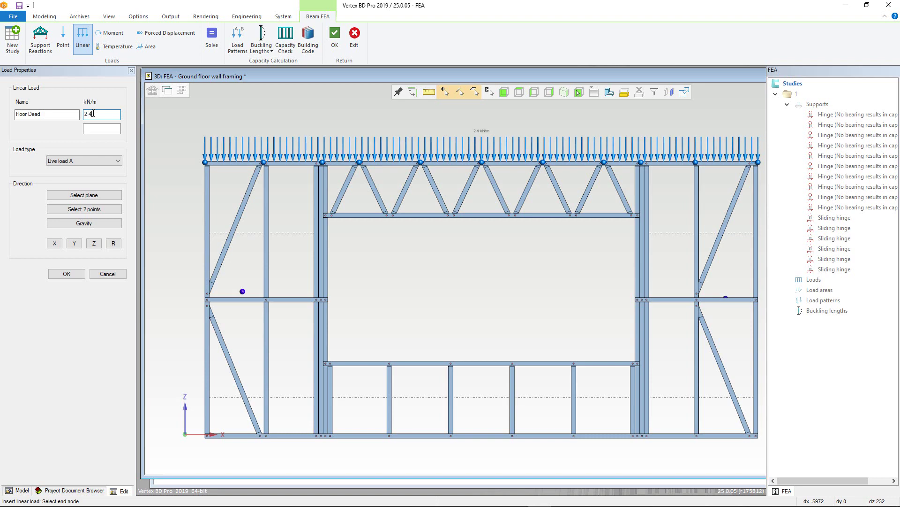
pyautogui.click(93, 163)
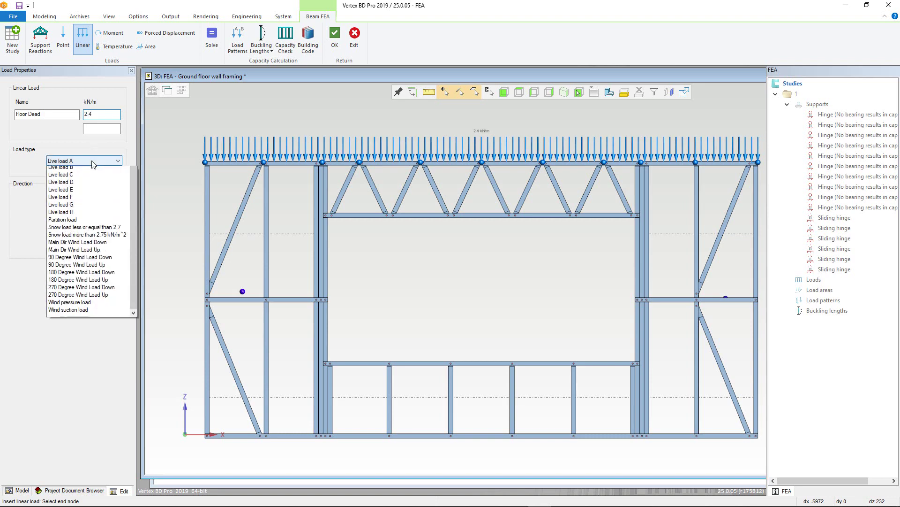
pyautogui.click(92, 169)
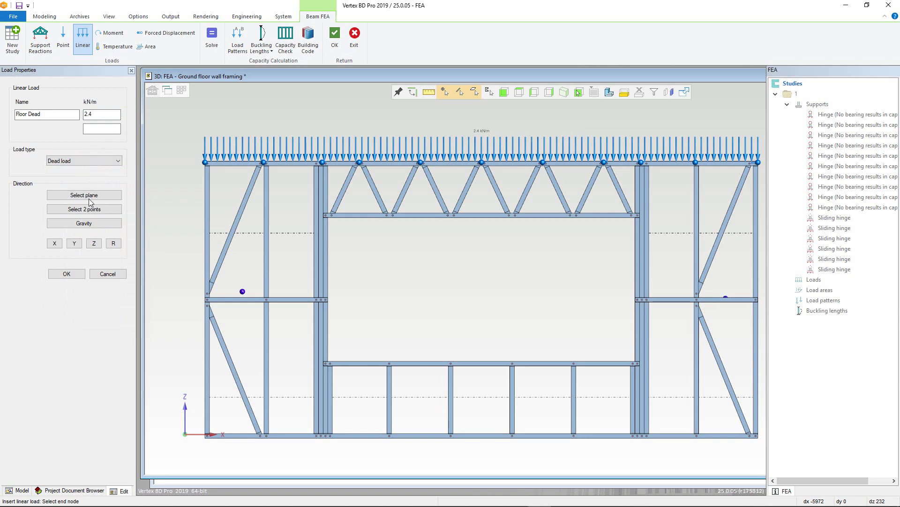
pyautogui.click(88, 223)
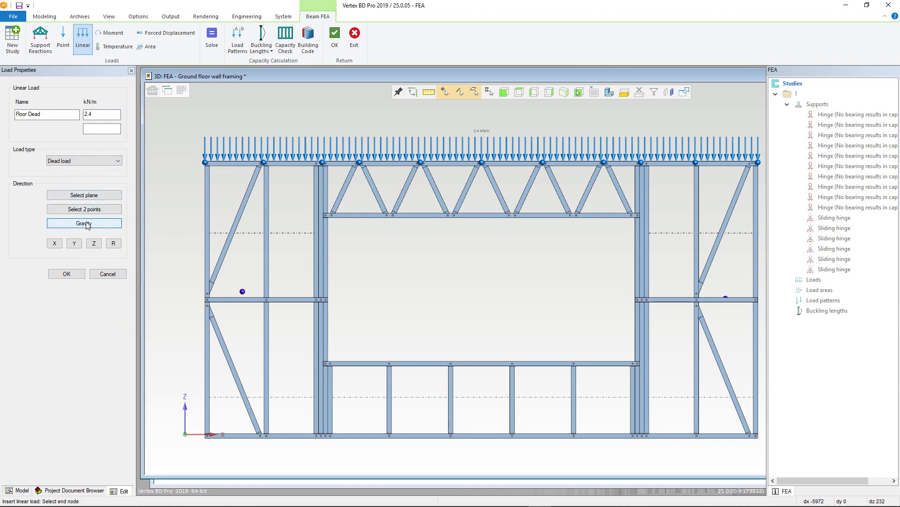
pyautogui.click(66, 273)
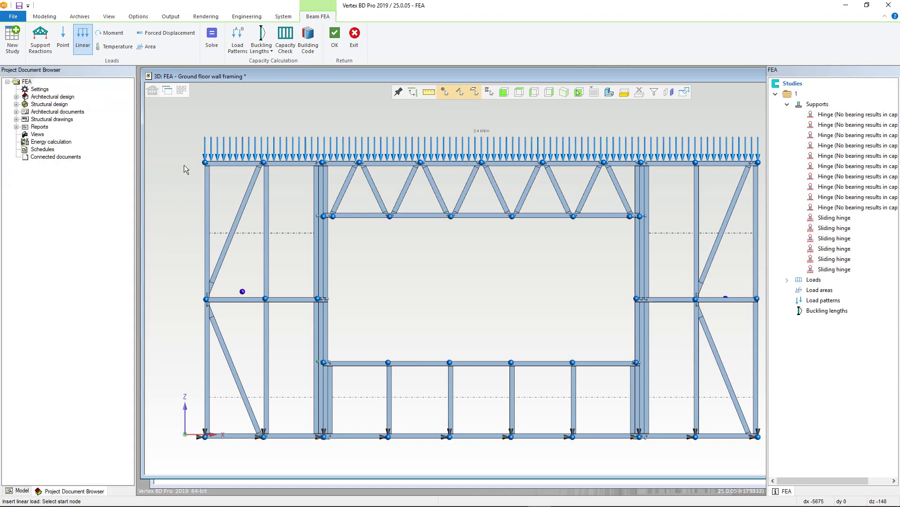
pyautogui.click(210, 44)
# - Solve the study and inspect the Von Mises stresses and exaggerated deformed shape
pyautogui.click(209, 43)
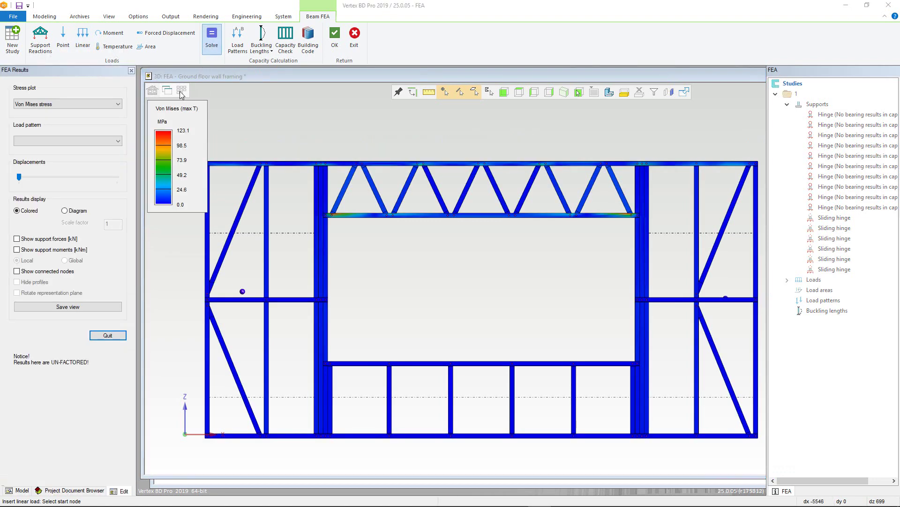
pyautogui.moveTo(20, 177); pyautogui.dragTo(2, 179)
pyautogui.click(77, 104)
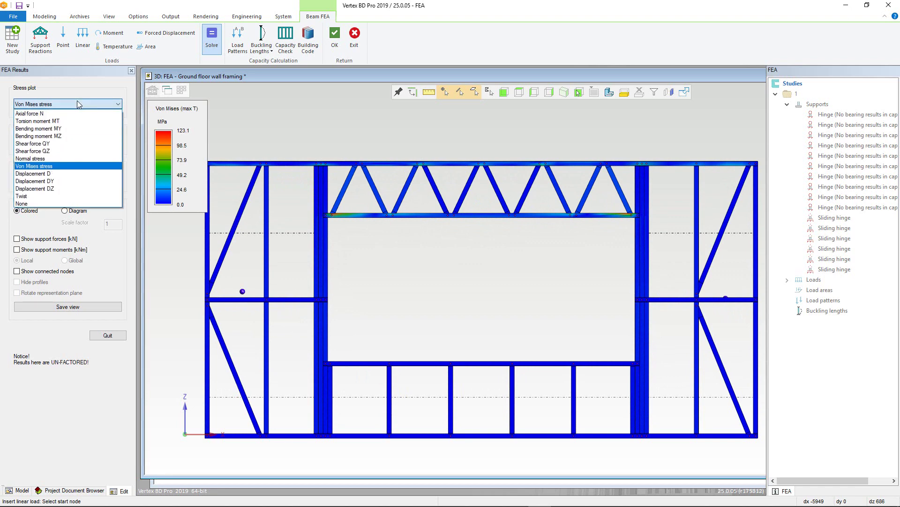
pyautogui.click(77, 103)
pyautogui.click(77, 140)
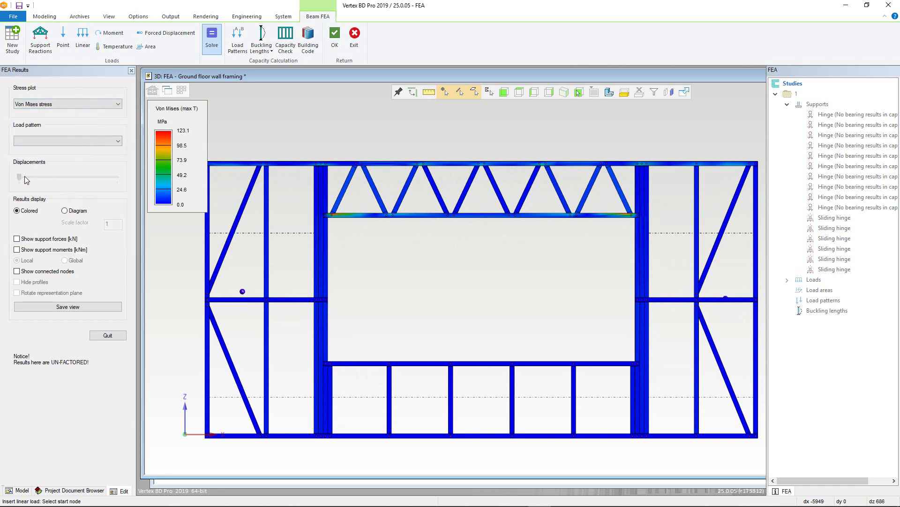
pyautogui.moveTo(24, 175)
pyautogui.mouseDown()
pyautogui.moveTo(75, 179)
pyautogui.moveTo(19, 177)
pyautogui.mouseUp()
# - Compare diagram and coloured stress displays, then quit the FEA results
pyautogui.click(64, 210)
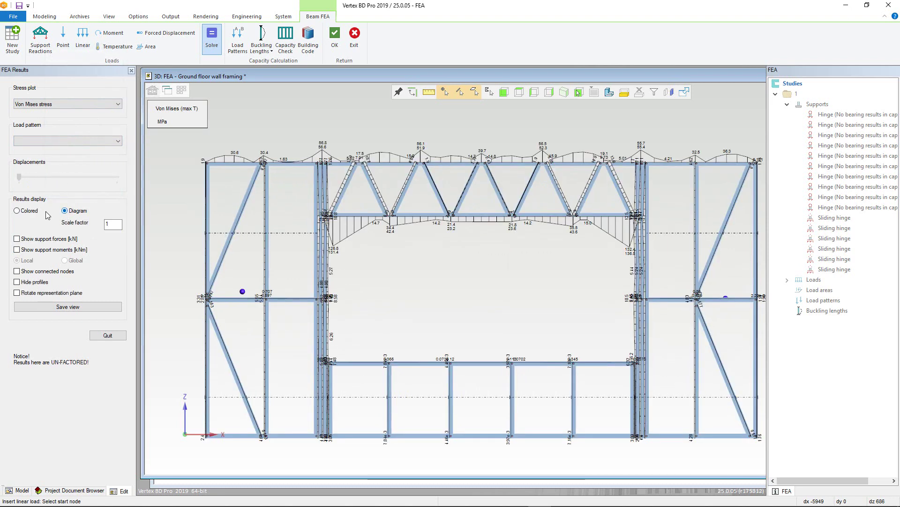
pyautogui.click(18, 210)
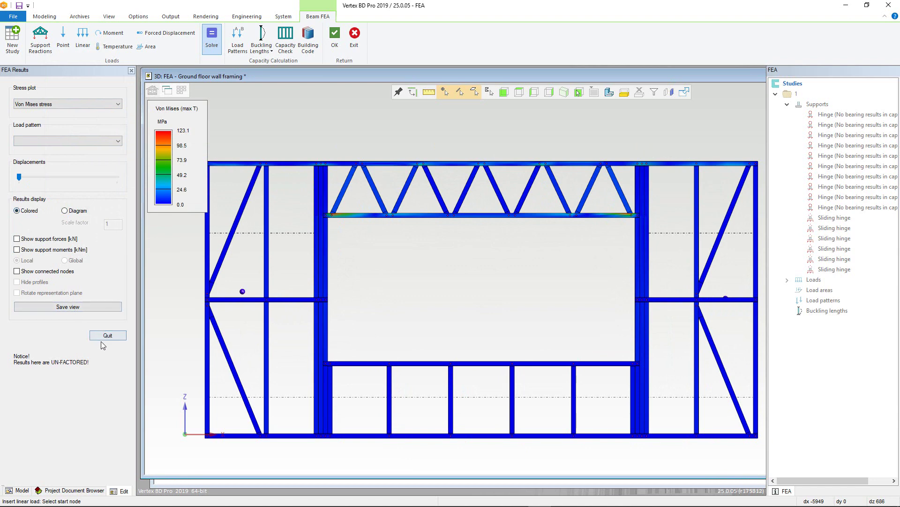
pyautogui.click(104, 337)
pyautogui.moveTo(19, 177); pyautogui.dragTo(1, 181)
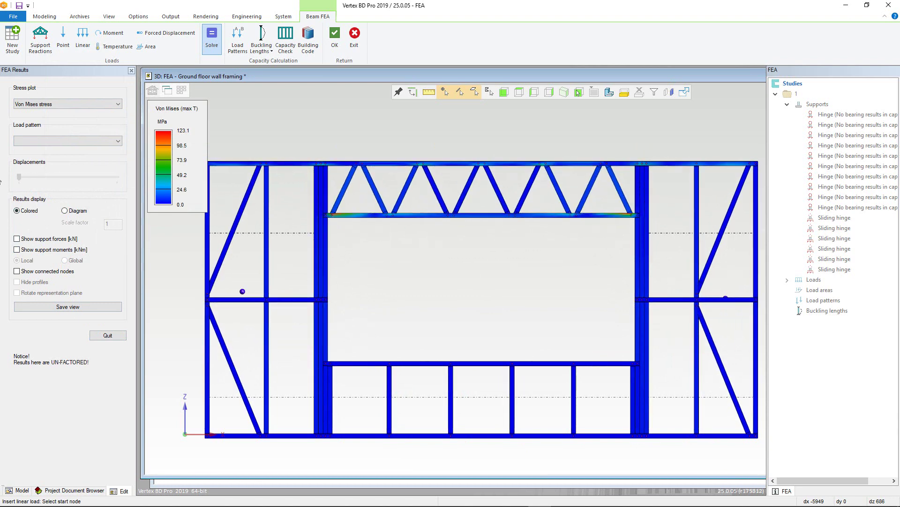
pyautogui.click(100, 337)
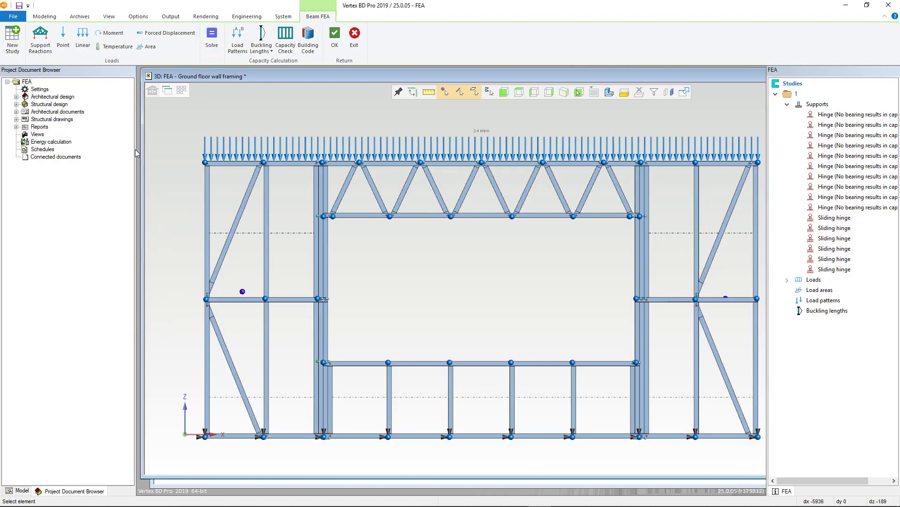
# - Place a 4 kN point load named Earthquake on the top-left node, directed by the wall plane
pyautogui.click(62, 39)
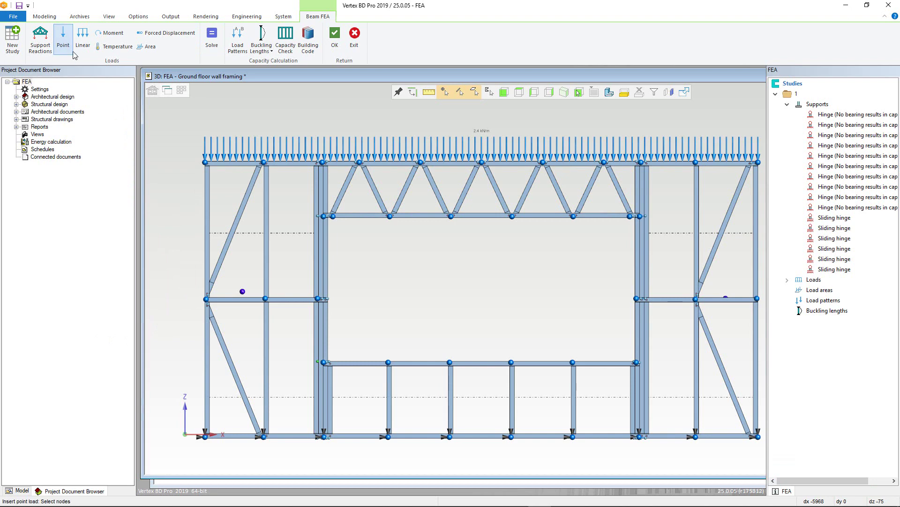
pyautogui.click(205, 164)
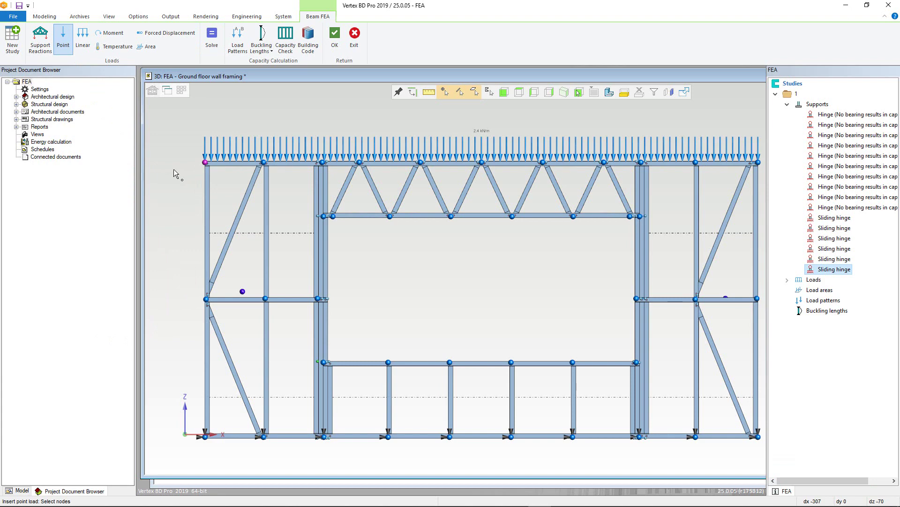
pyautogui.rightClick(175, 172)
pyautogui.click(185, 175)
pyautogui.click(52, 115)
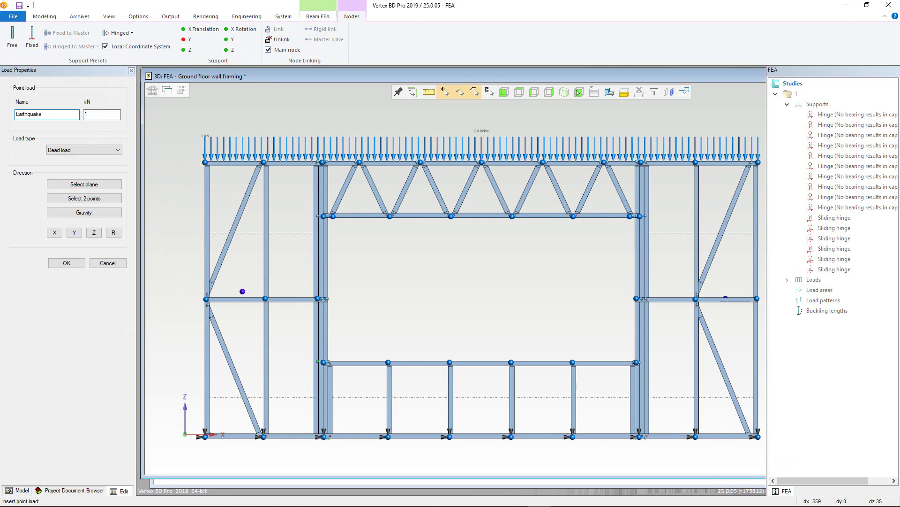
pyautogui.write('4')
pyautogui.click(89, 187)
pyautogui.moveTo(171, 196); pyautogui.dragTo(200, 195, button='middle')
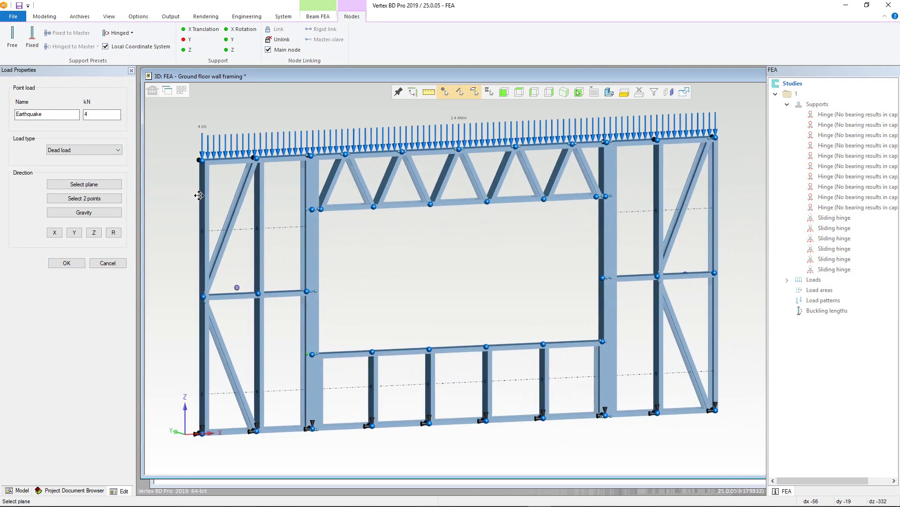
pyautogui.click(200, 185)
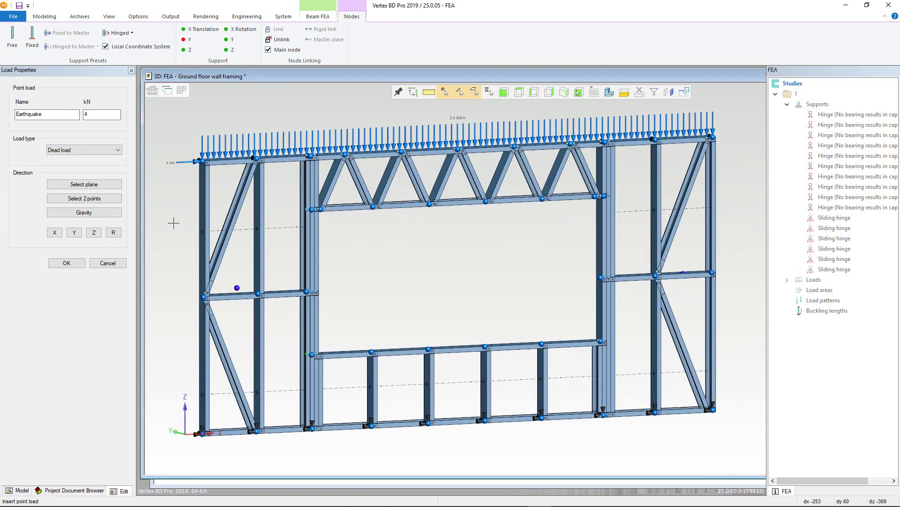
pyautogui.click(66, 263)
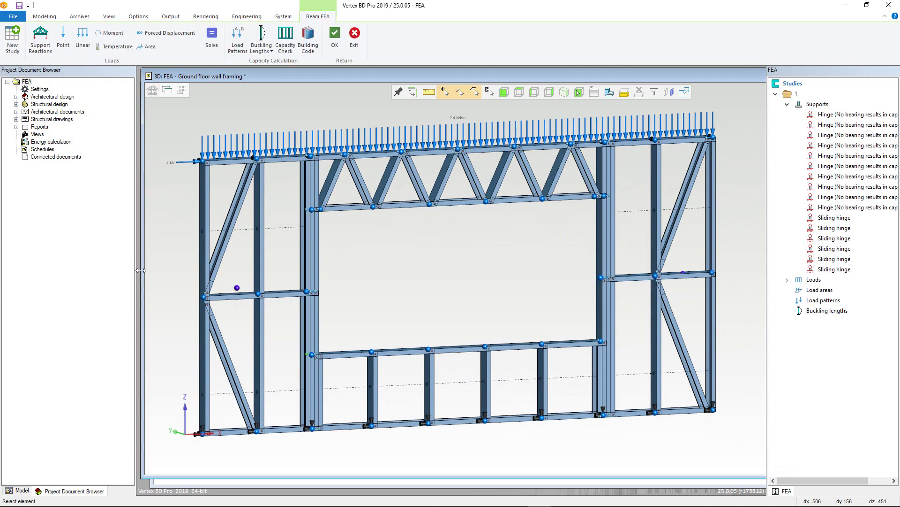
pyautogui.click(212, 38)
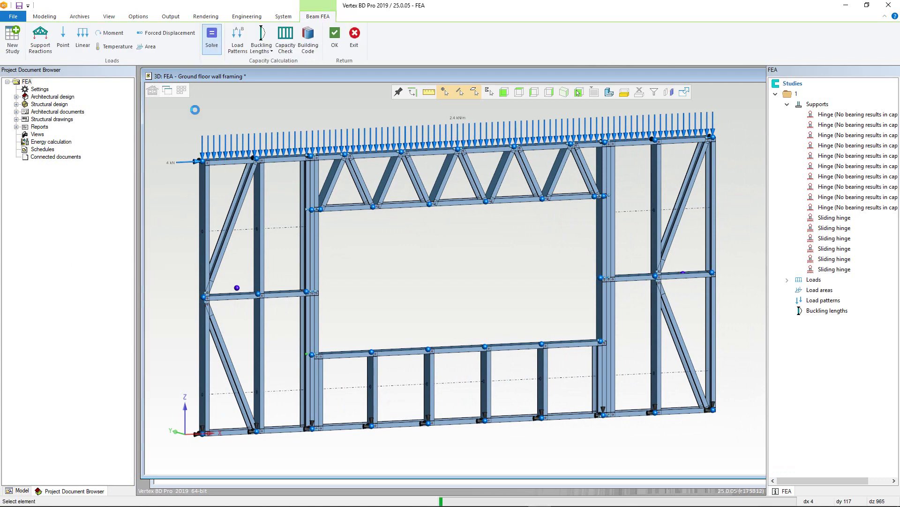
pyautogui.moveTo(19, 177); pyautogui.dragTo(130, 165)
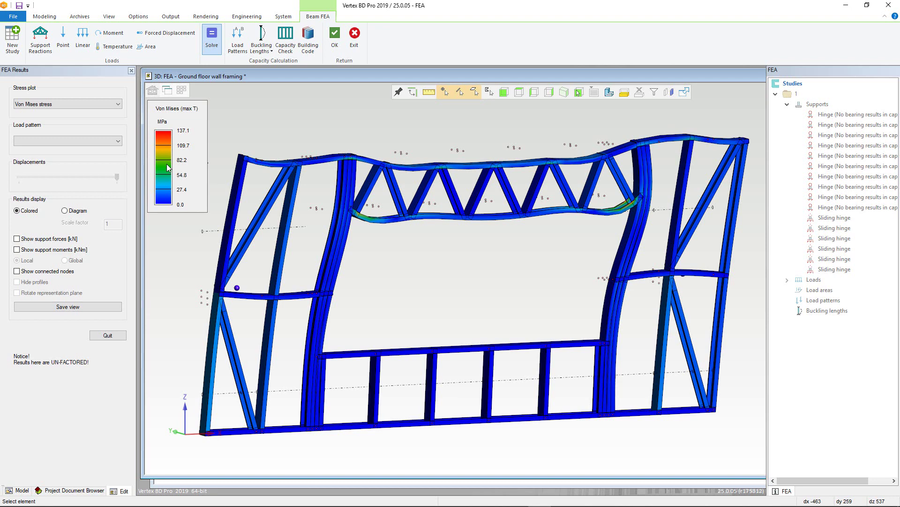
pyautogui.moveTo(116, 177); pyautogui.dragTo(7, 177)
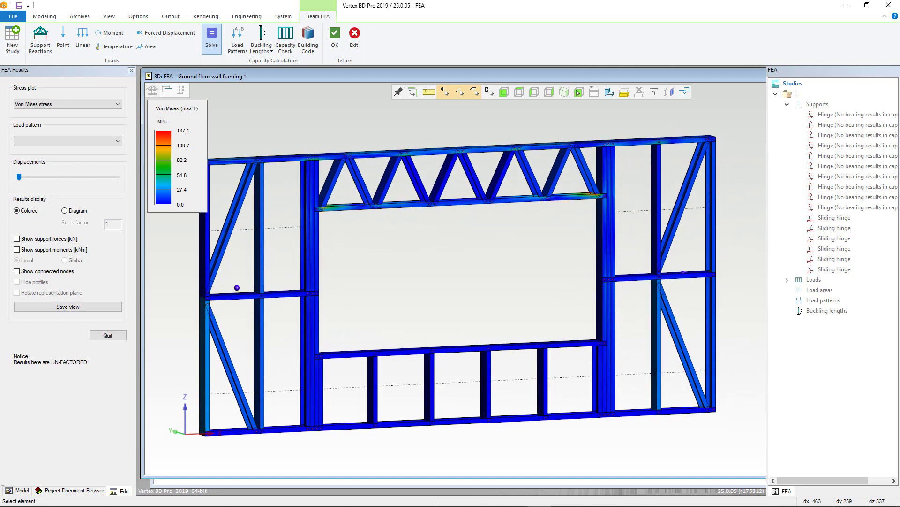
pyautogui.click(97, 337)
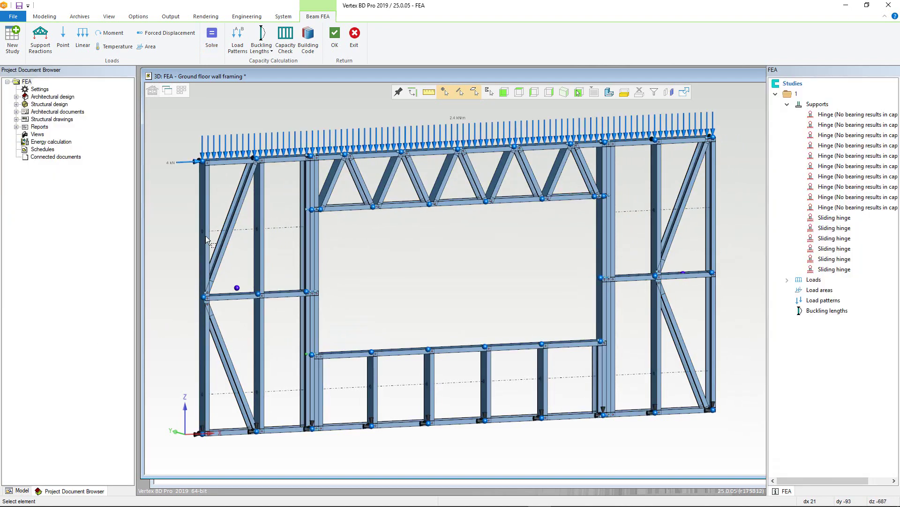
# - Create a load area bounded by the wall's top and bottom beams
pyautogui.click(146, 46)
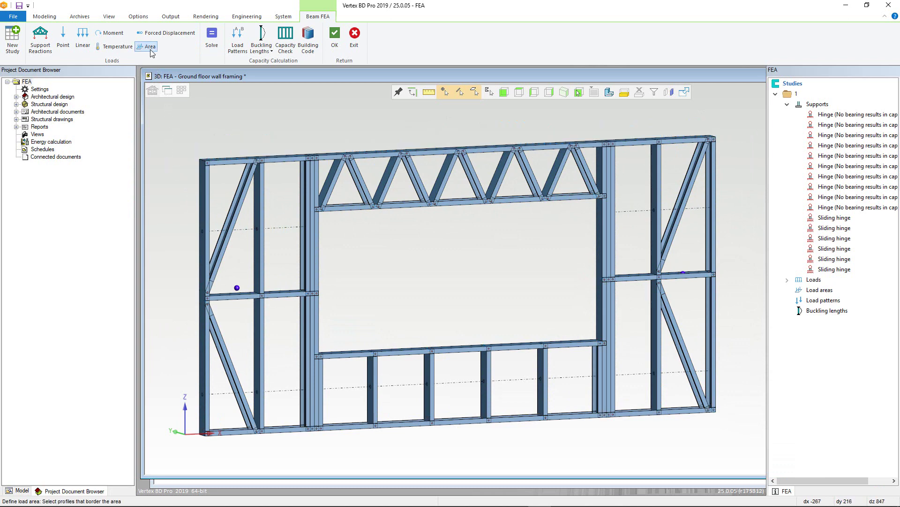
pyautogui.click(279, 158)
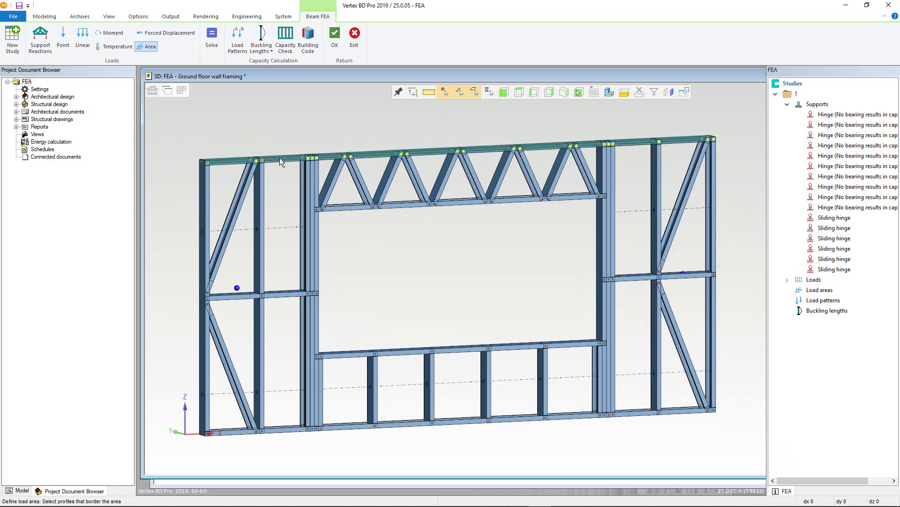
pyautogui.click(286, 427)
pyautogui.rightClick(281, 336)
pyautogui.click(284, 339)
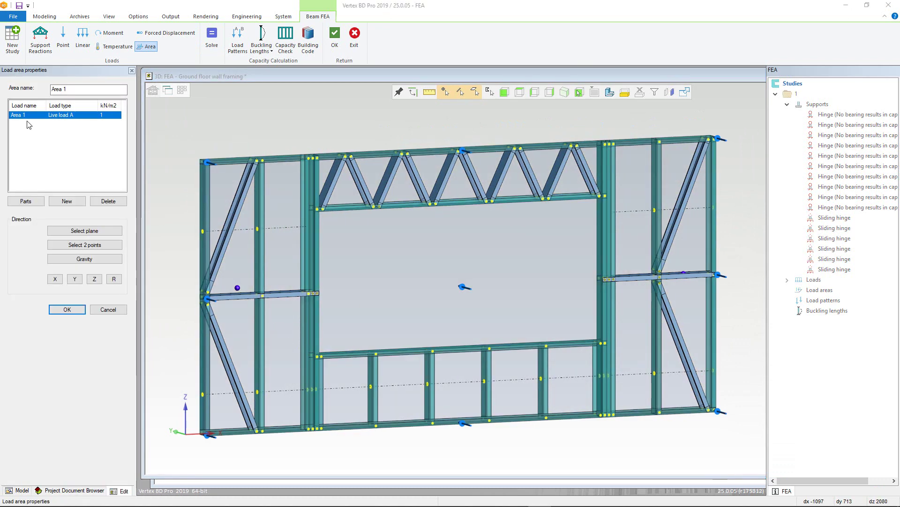
# - Name Area 1 Wind with type Main Dir Wind Load Down at 0.6 kN/m²
pyautogui.click(28, 120)
pyautogui.click(28, 117)
pyautogui.write('Wind')
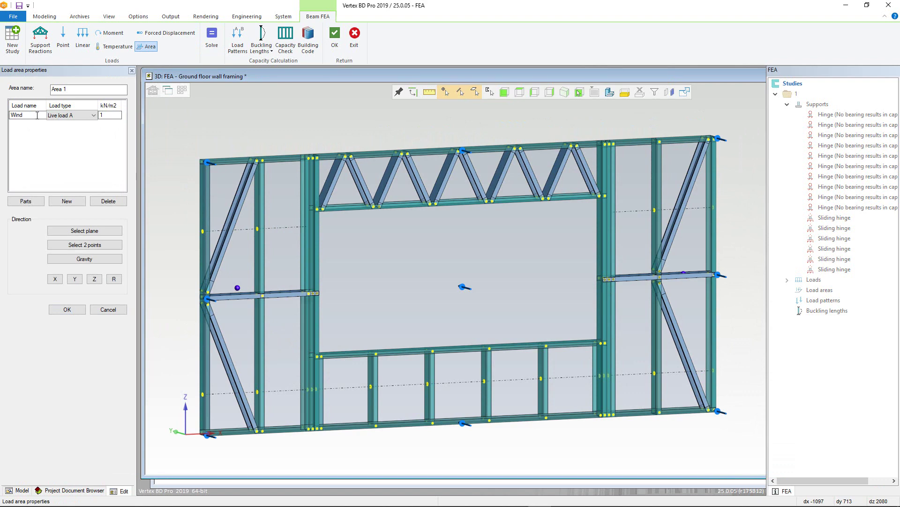
pyautogui.click(93, 114)
pyautogui.click(93, 115)
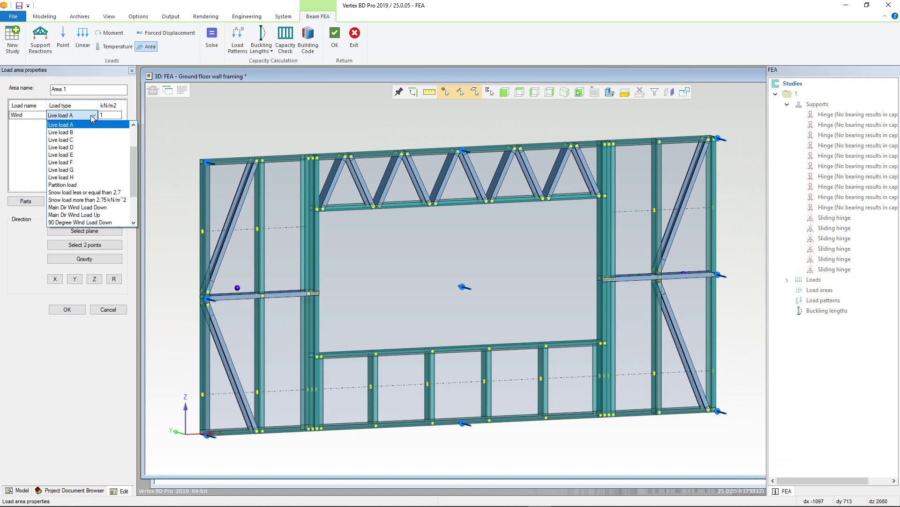
pyautogui.click(88, 207)
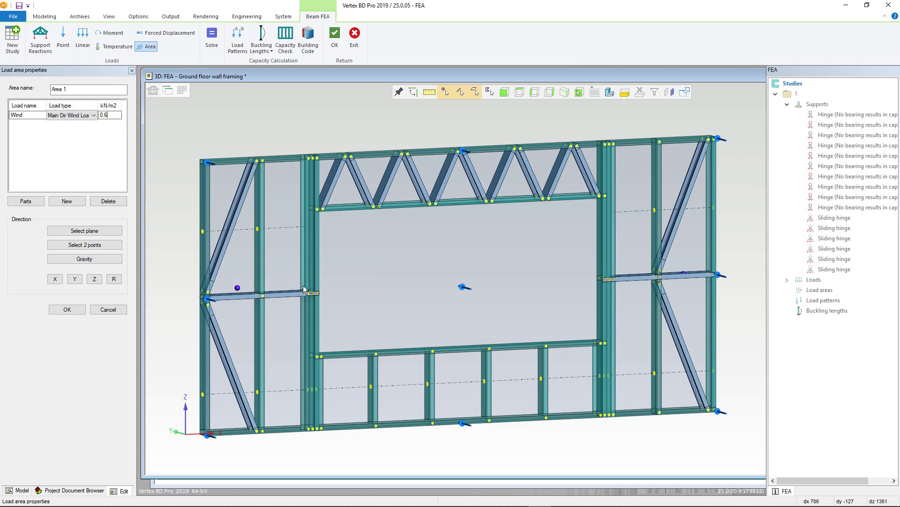
pyautogui.click(68, 309)
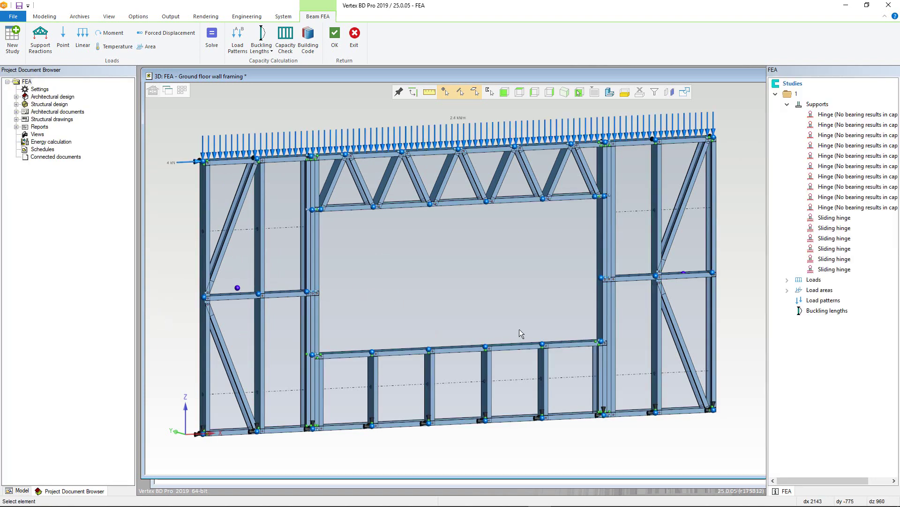
pyautogui.click(788, 280)
pyautogui.click(824, 304)
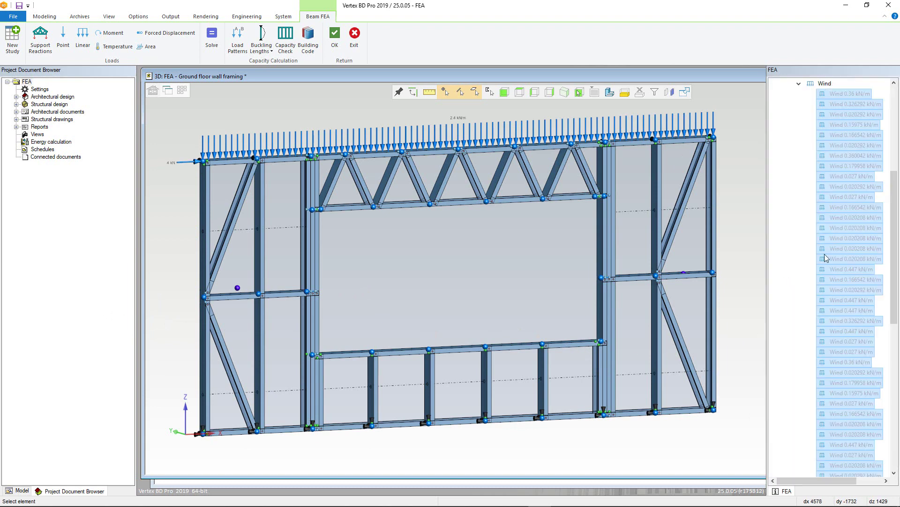
pyautogui.rightClick(869, 88)
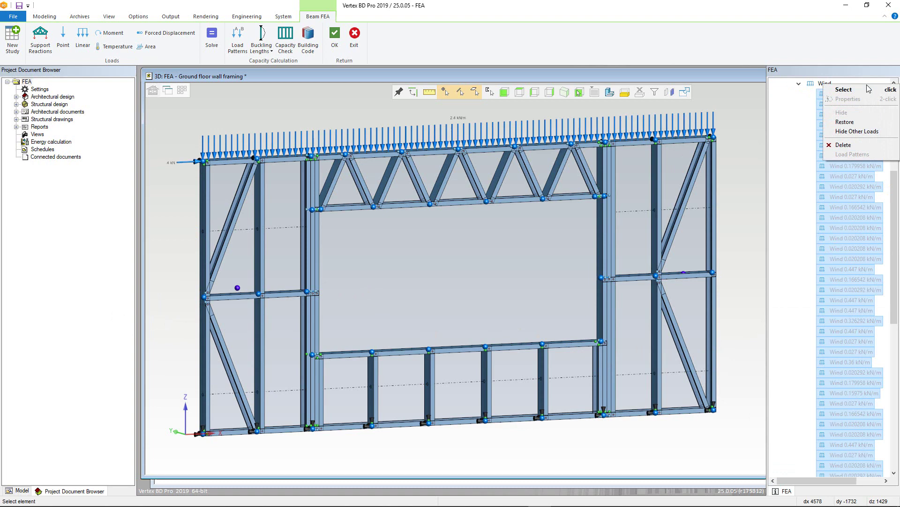
pyautogui.click(848, 122)
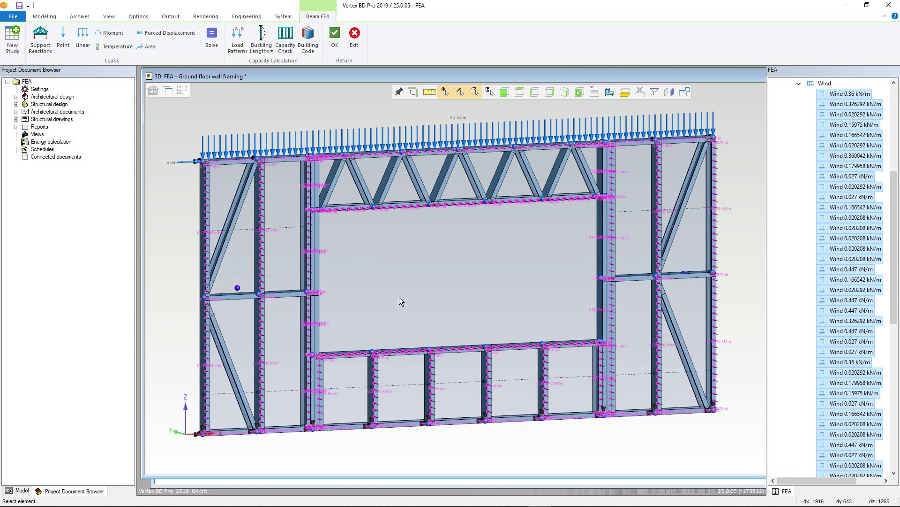
pyautogui.scroll(5, 519, 278)
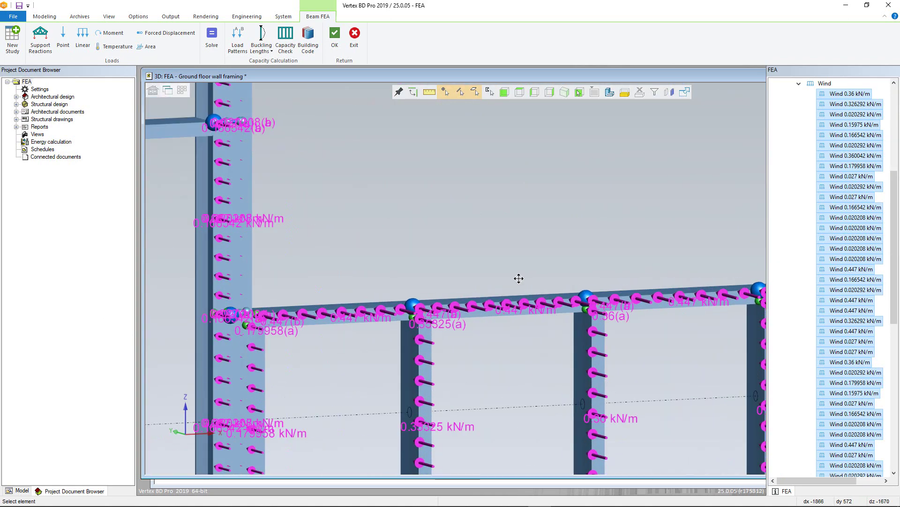
pyautogui.scroll(-5, 519, 278)
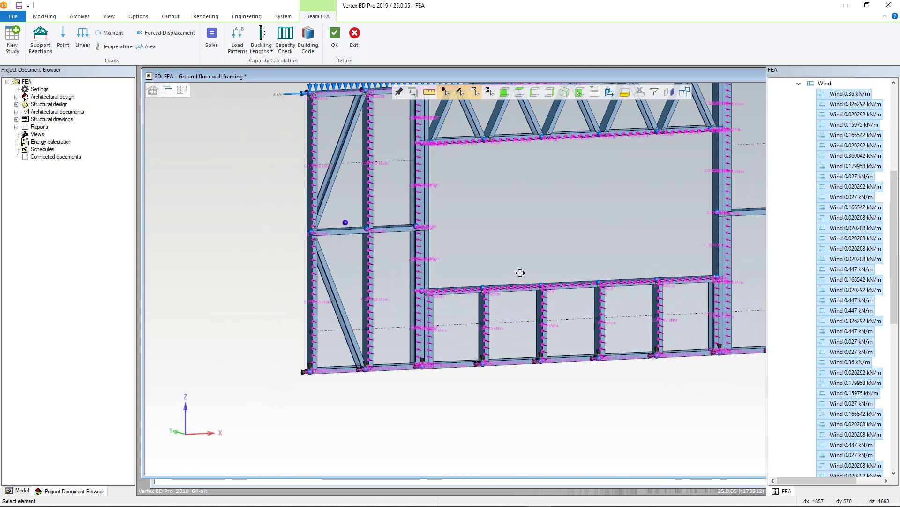
pyautogui.scroll(5, 518, 277)
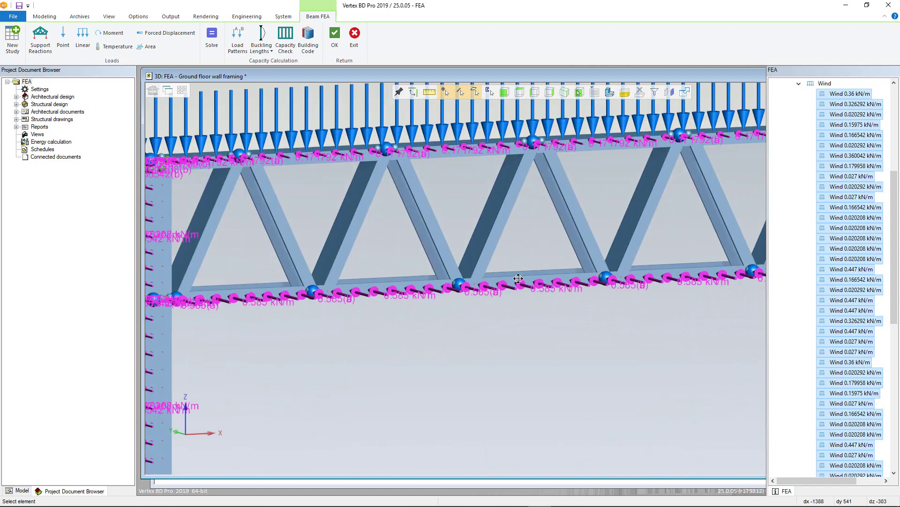
pyautogui.scroll(-3, 519, 278)
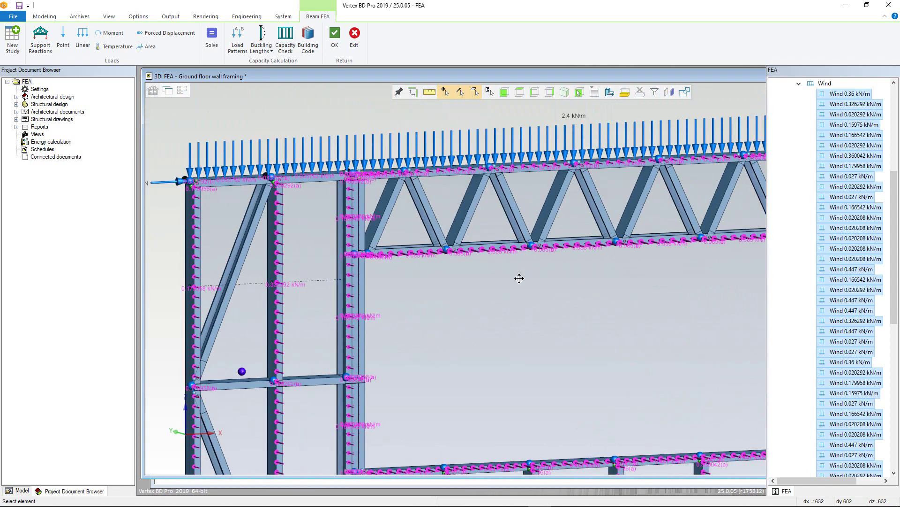
pyautogui.scroll(-3, 519, 278)
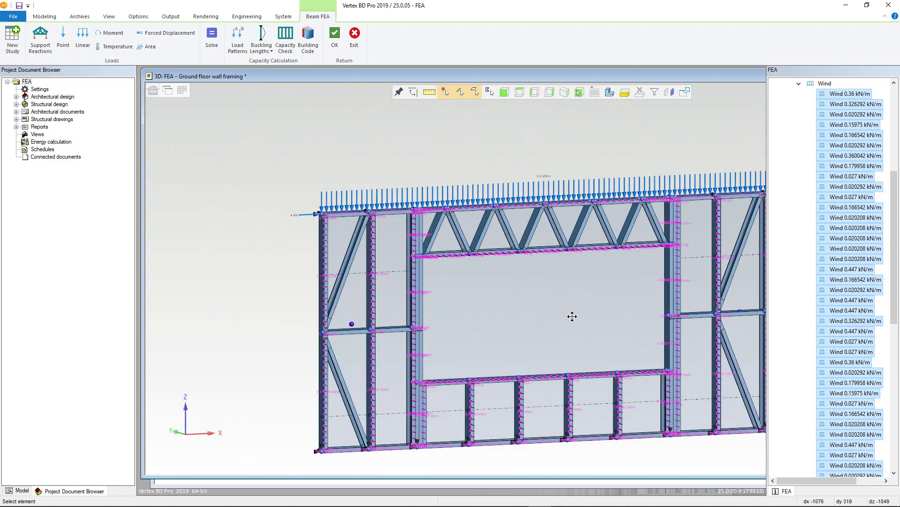
pyautogui.moveTo(572, 316); pyautogui.dragTo(523, 279, button='middle')
pyautogui.scroll(-1, 523, 279)
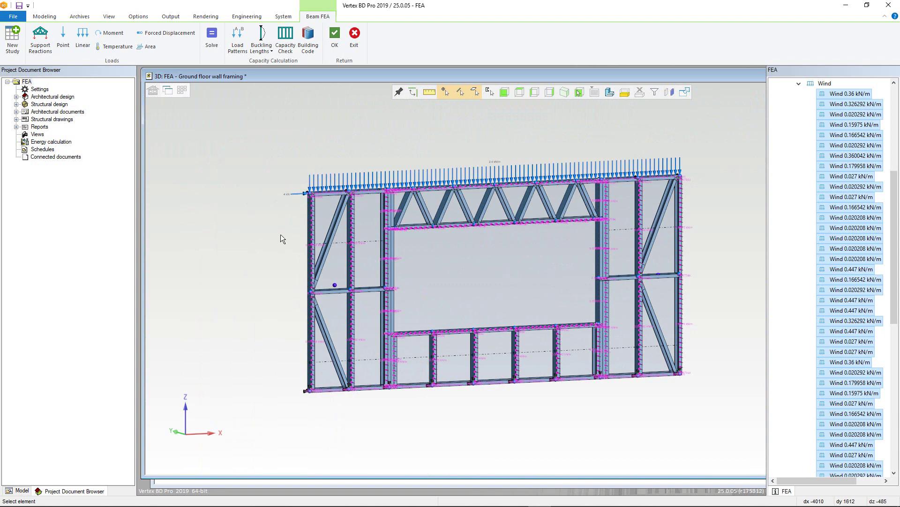
# - Solve study 1 (peak 143.4 MPa Von Mises), exaggerate the displacements, then close the results
pyautogui.click(212, 38)
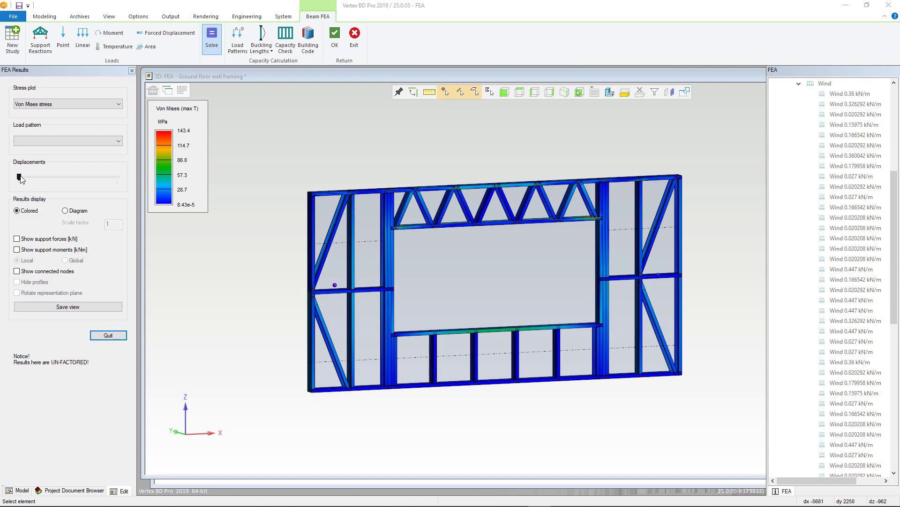
pyautogui.moveTo(19, 177)
pyautogui.mouseDown()
pyautogui.moveTo(157, 181)
pyautogui.moveTo(19, 177)
pyautogui.mouseUp()
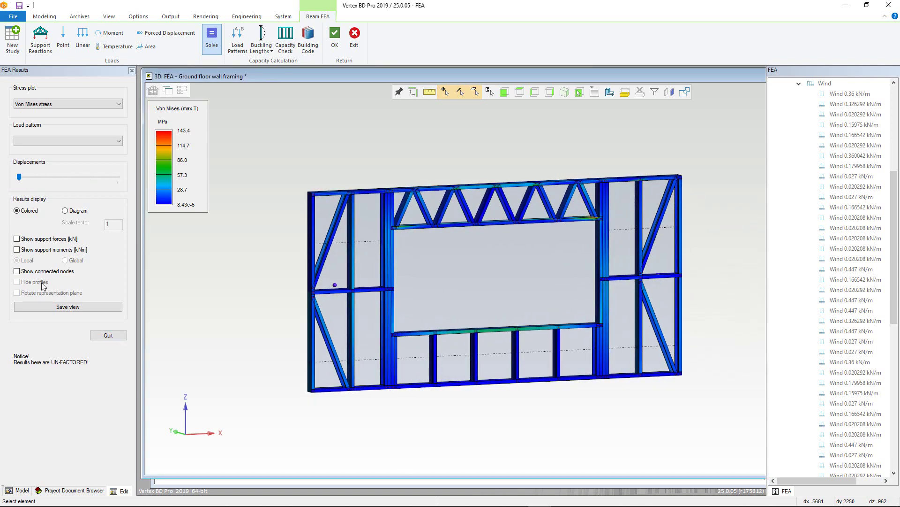
pyautogui.click(105, 334)
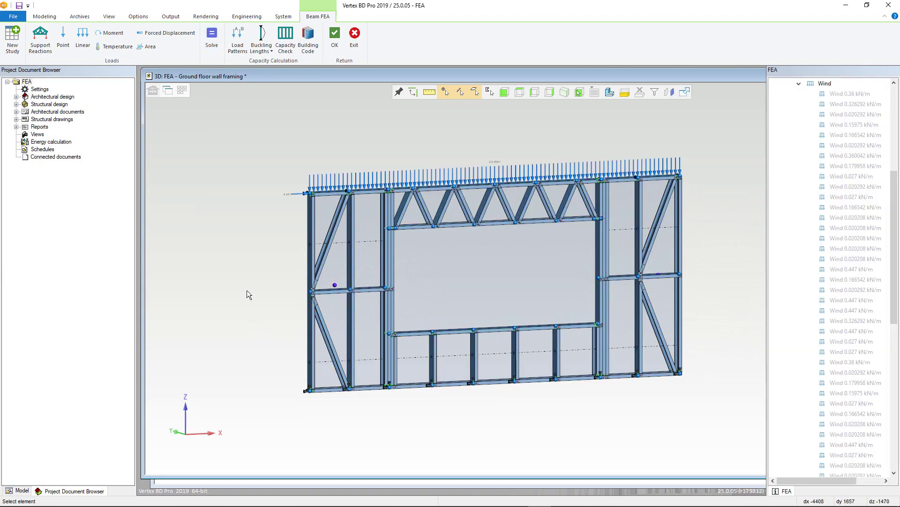
# - Create a second load area bounded by the wall's top and bottom chords
pyautogui.click(152, 47)
pyautogui.click(322, 193)
pyautogui.click(367, 388)
pyautogui.rightClick(368, 389)
pyautogui.click(381, 395)
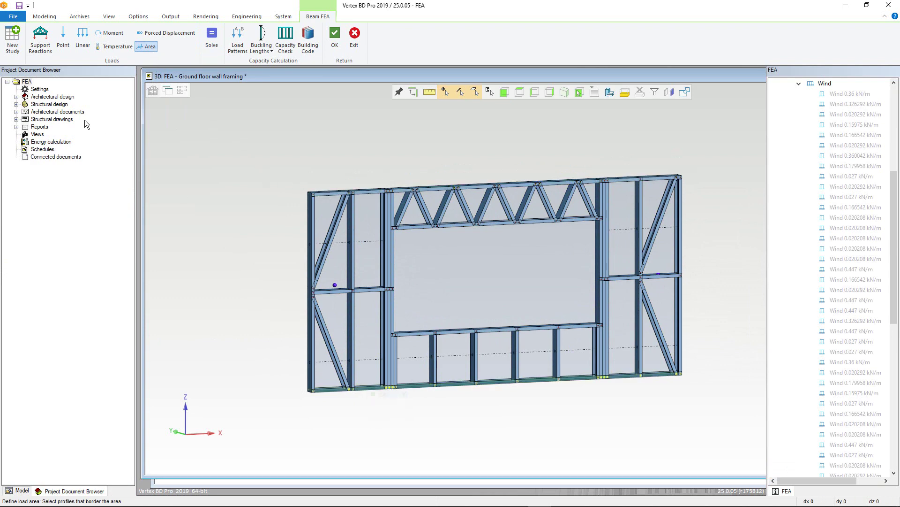
# - Name Area 2 'panel dead', Dead load type, 0.3 kN/m², acting downward with gravity
pyautogui.click(32, 116)
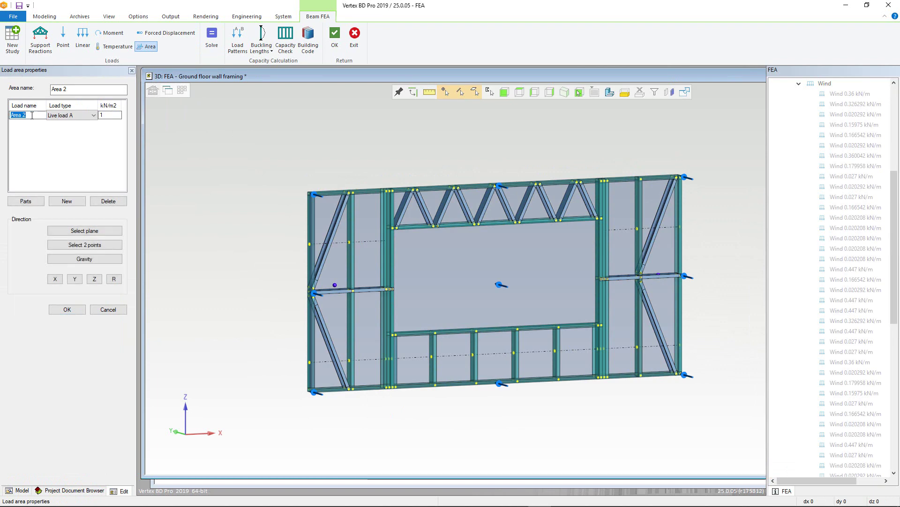
pyautogui.write('panel dead')
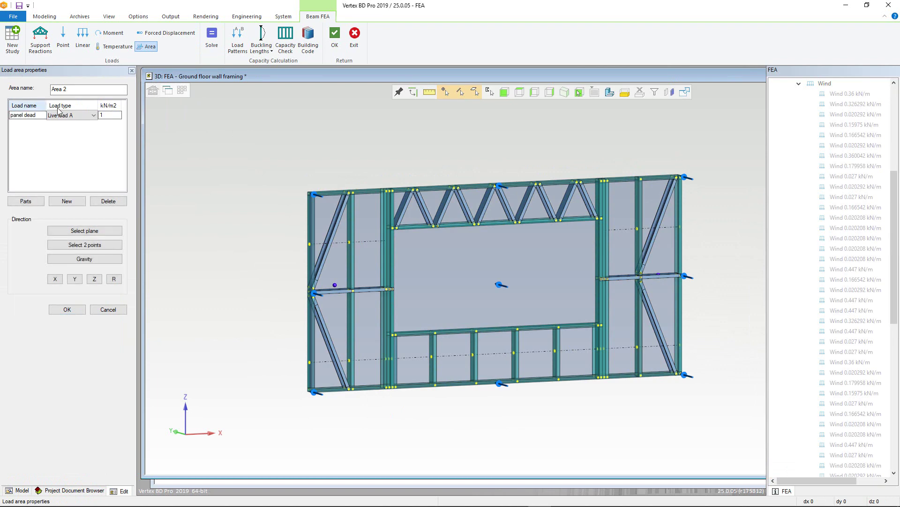
pyautogui.click(59, 115)
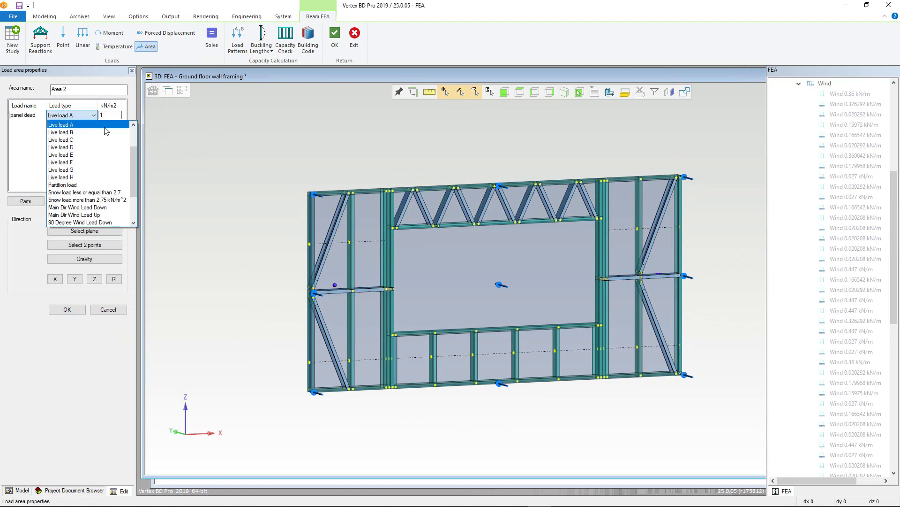
pyautogui.click(134, 125)
pyautogui.click(61, 124)
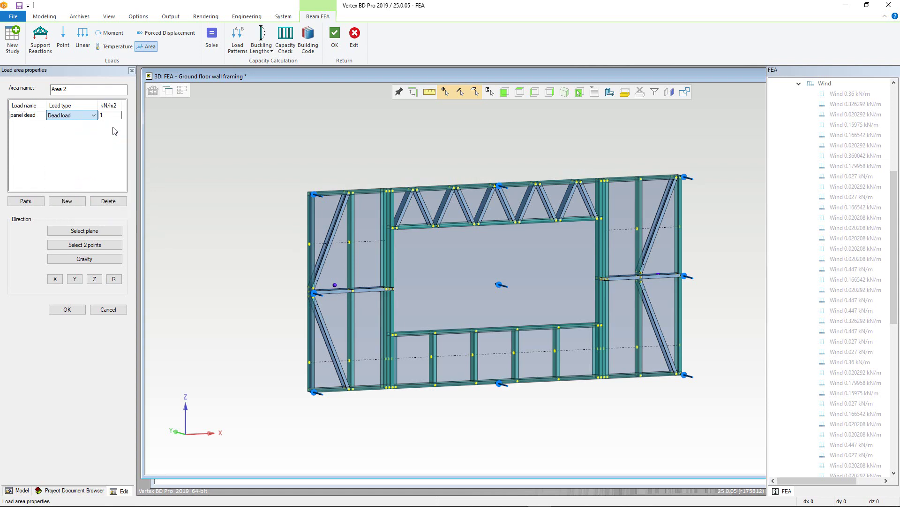
pyautogui.click(114, 116)
pyautogui.click(79, 259)
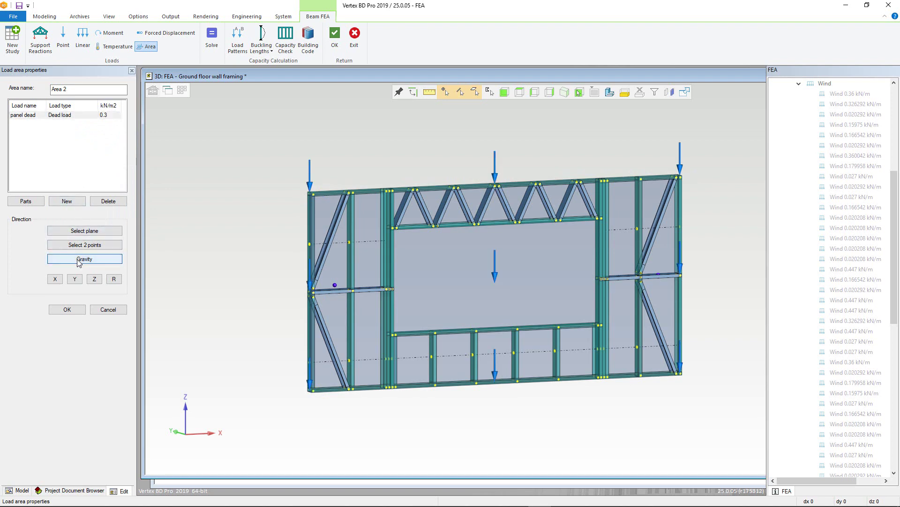
pyautogui.click(67, 309)
pyautogui.scroll(-10, 806, 302)
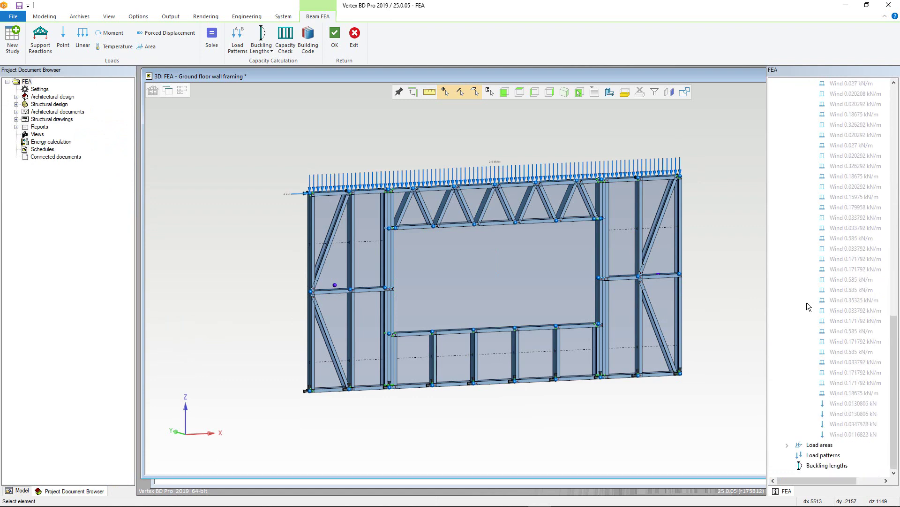
# - Show all the hidden Dead loads again from the Loads listing
pyautogui.click(788, 444)
pyautogui.scroll(15, 796, 402)
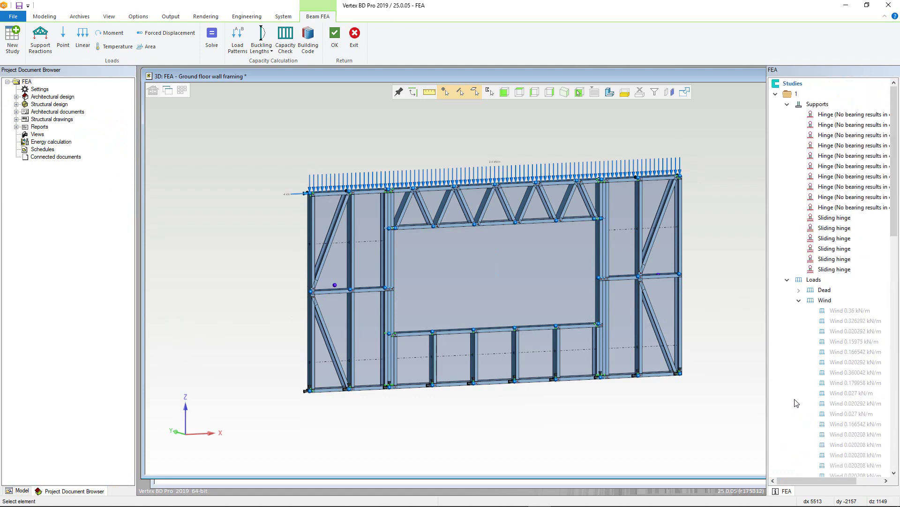
pyautogui.click(798, 291)
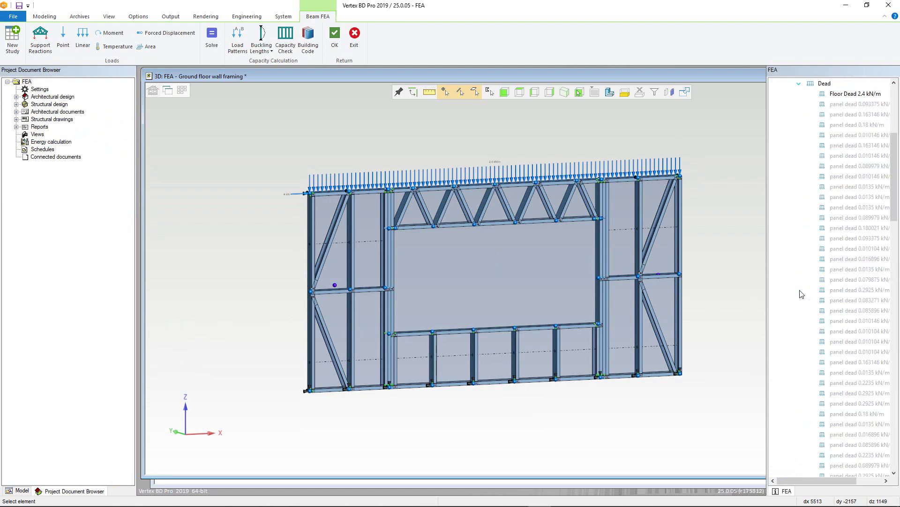
pyautogui.hotkey('ctrl', 'a')
pyautogui.rightClick(821, 92)
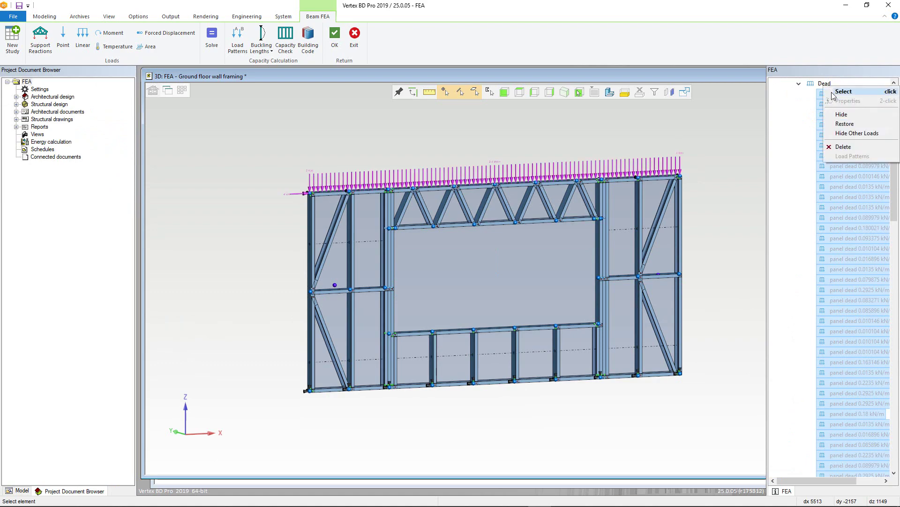
pyautogui.click(844, 123)
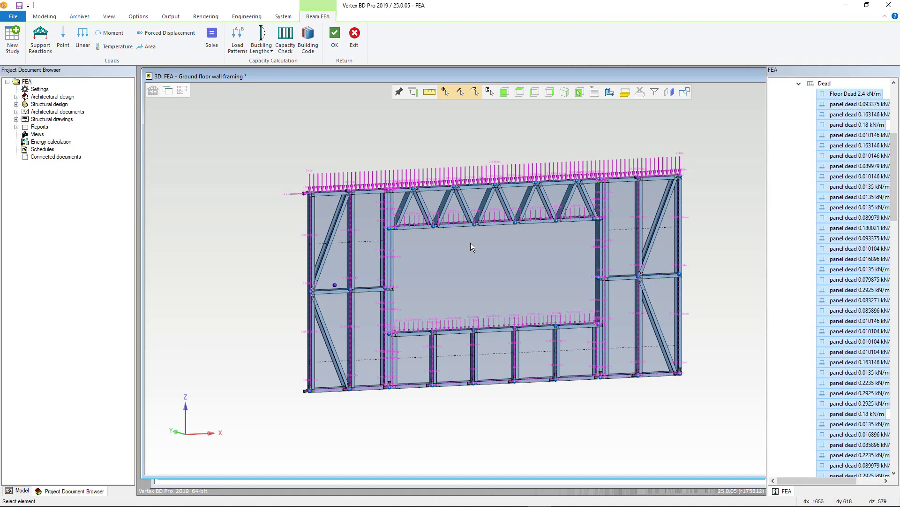
# - Delete the four 0.2925 kN/m panel dead loads on the truss bottom chord
pyautogui.scroll(5, 458, 234)
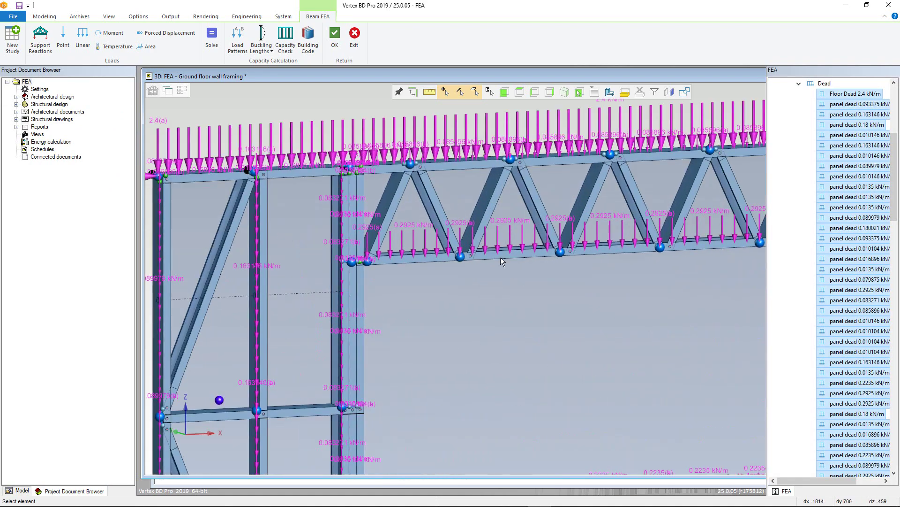
pyautogui.click(413, 224)
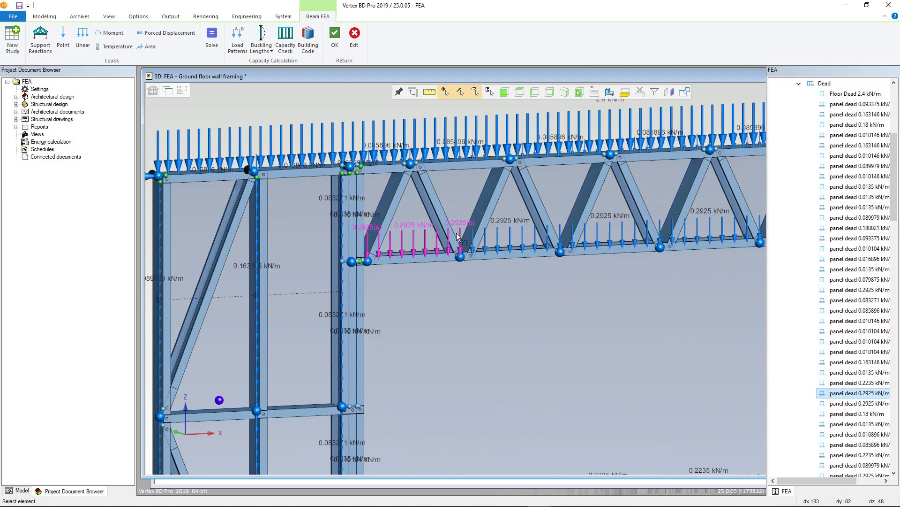
pyautogui.keyDown('ctrl'); pyautogui.click(506, 220); pyautogui.keyUp('ctrl')
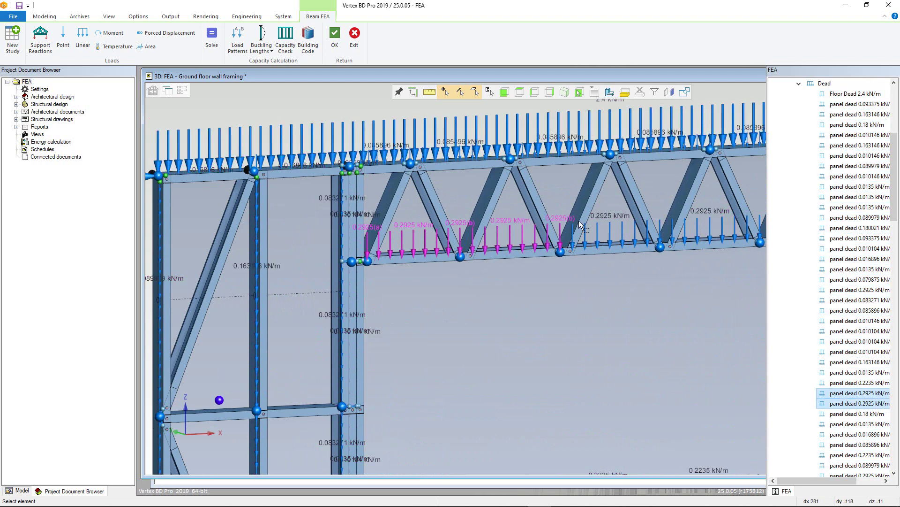
pyautogui.keyDown('ctrl'); pyautogui.click(605, 216); pyautogui.keyUp('ctrl')
pyautogui.scroll(-1, 703, 213)
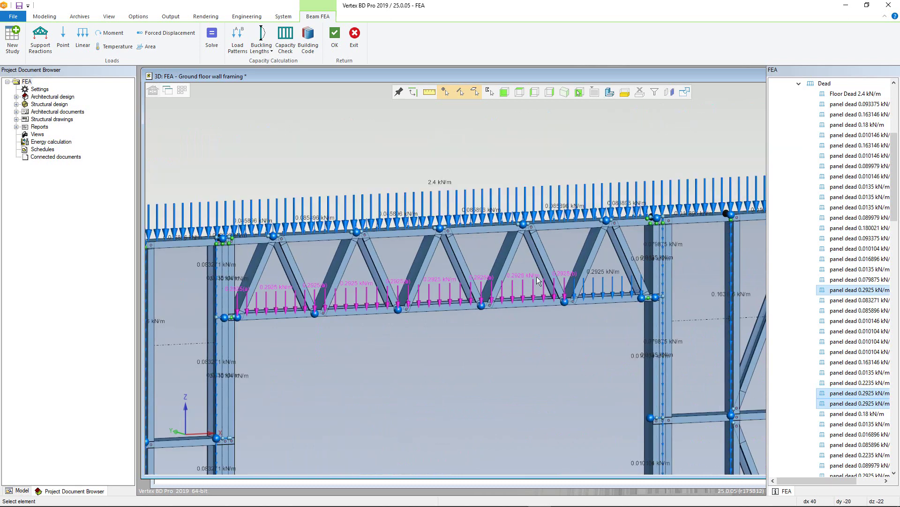
pyautogui.keyDown('ctrl'); pyautogui.click(602, 273); pyautogui.keyUp('ctrl')
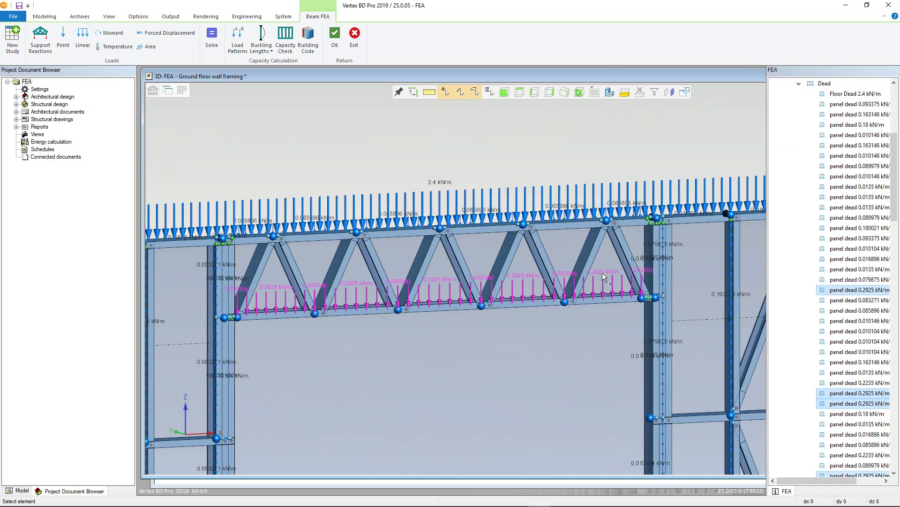
pyautogui.press('Delete')
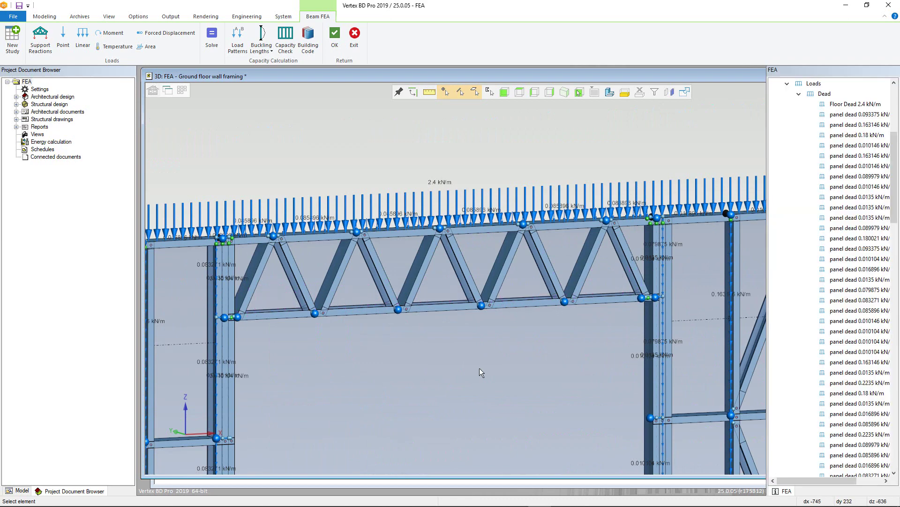
# - Delete the five 0.2235 kN/m panel dead loads on the window sill beam
pyautogui.scroll(-3, 479, 368)
pyautogui.scroll(2, 518, 276)
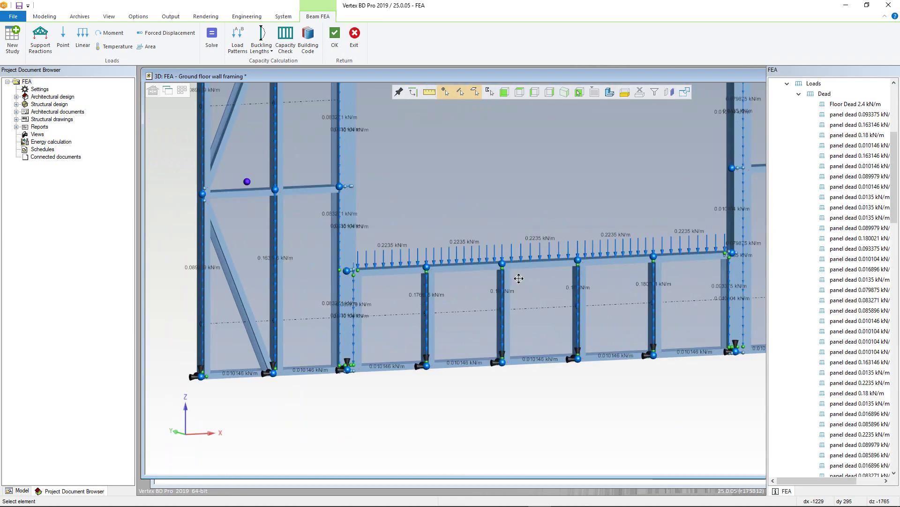
pyautogui.click(520, 266)
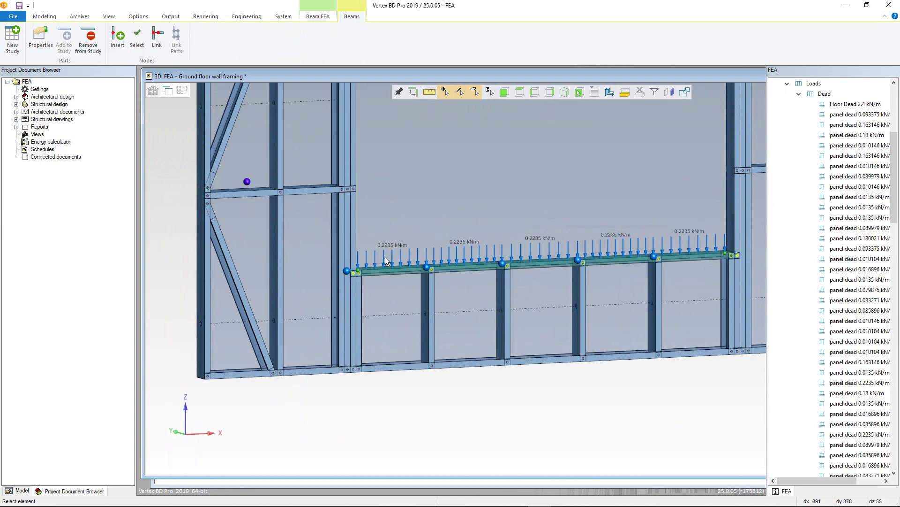
pyautogui.click(393, 246)
pyautogui.keyDown('ctrl'); pyautogui.click(465, 243); pyautogui.keyUp('ctrl')
pyautogui.keyDown('ctrl'); pyautogui.click(554, 238); pyautogui.keyUp('ctrl')
pyautogui.keyDown('ctrl'); pyautogui.click(615, 235); pyautogui.keyUp('ctrl')
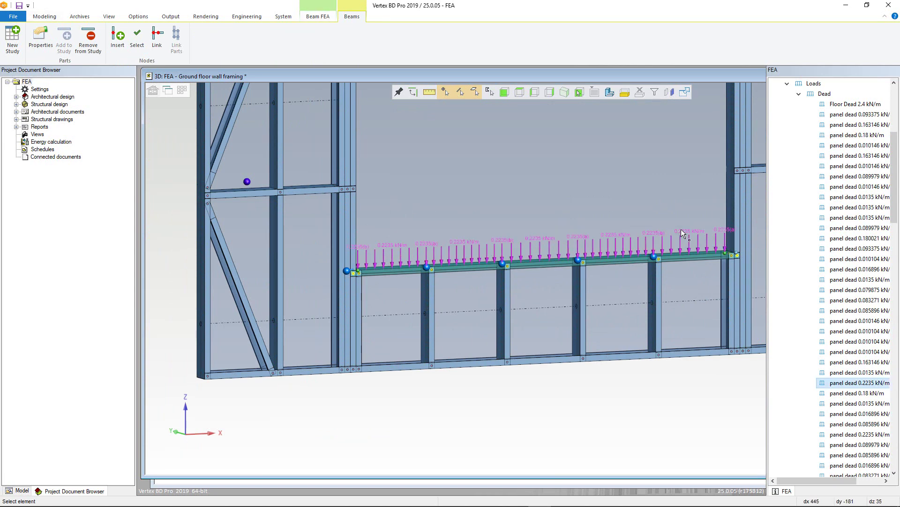
pyautogui.keyDown('ctrl'); pyautogui.click(681, 230); pyautogui.keyUp('ctrl')
pyautogui.press('Delete')
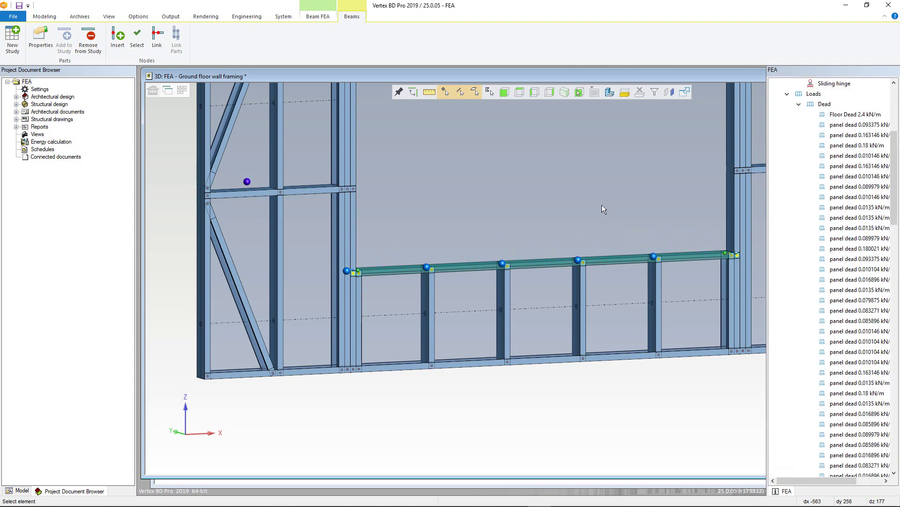
pyautogui.scroll(-5, 517, 237)
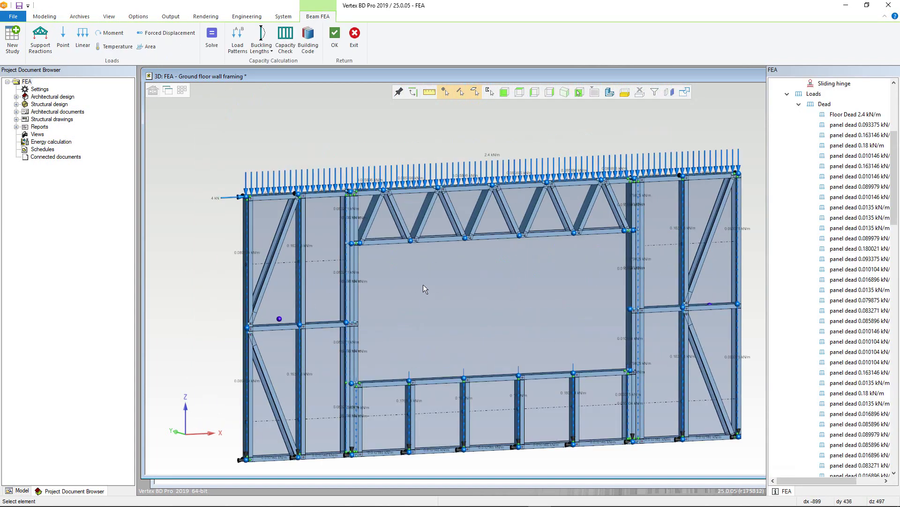
# - Add a 0.1 kN/m Panel Dead line load along the truss bottom chord, acting with gravity
pyautogui.click(82, 38)
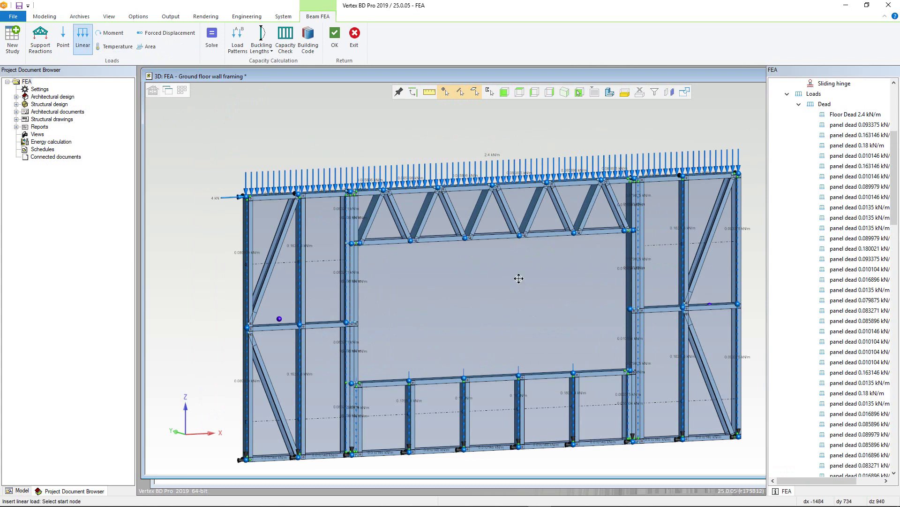
pyautogui.scroll(5, 519, 278)
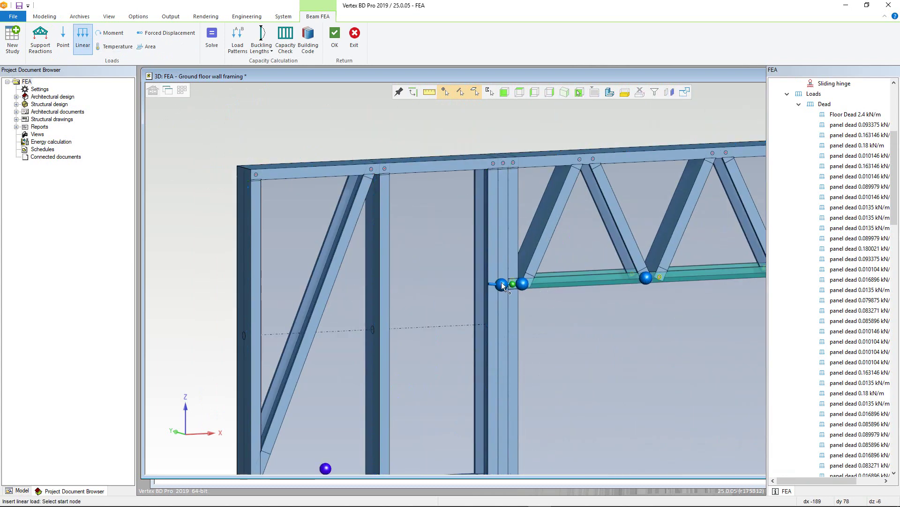
pyautogui.click(502, 283)
pyautogui.scroll(-5, 697, 271)
pyautogui.scroll(4, 553, 279)
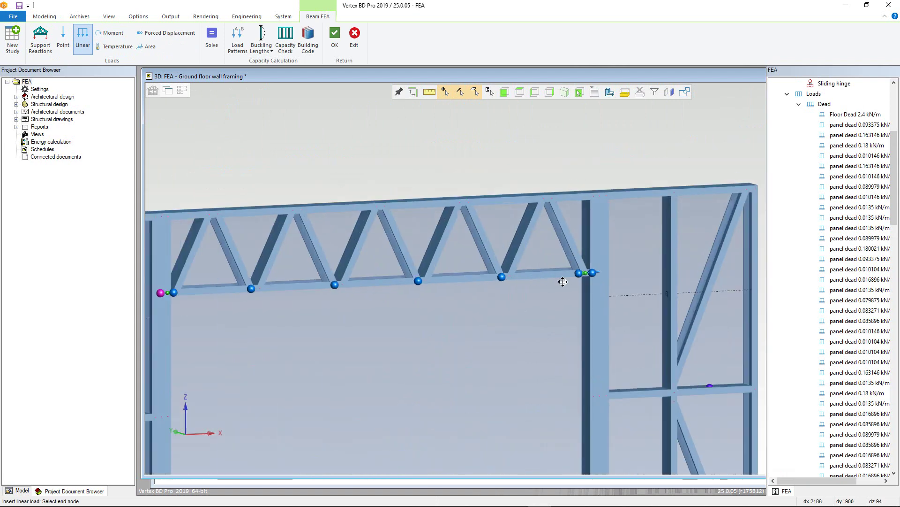
pyautogui.click(593, 272)
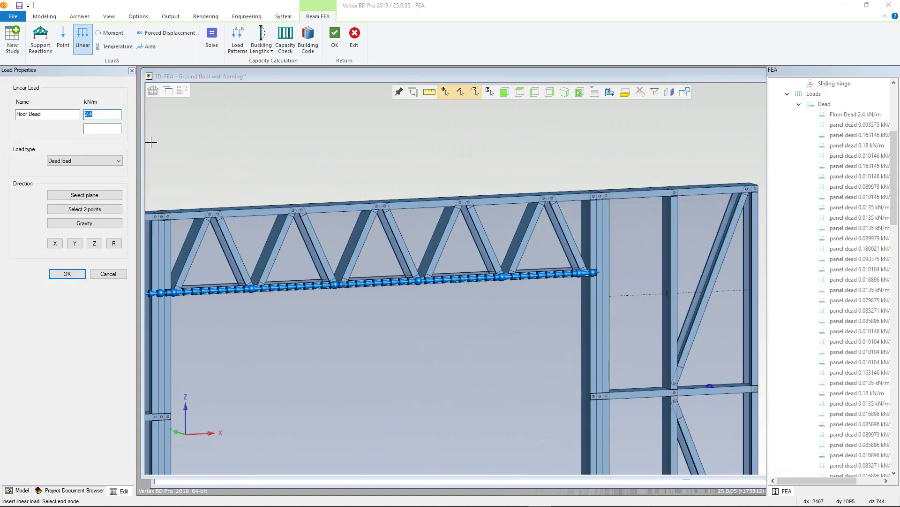
pyautogui.doubleClick(22, 114)
pyautogui.write('Pa')
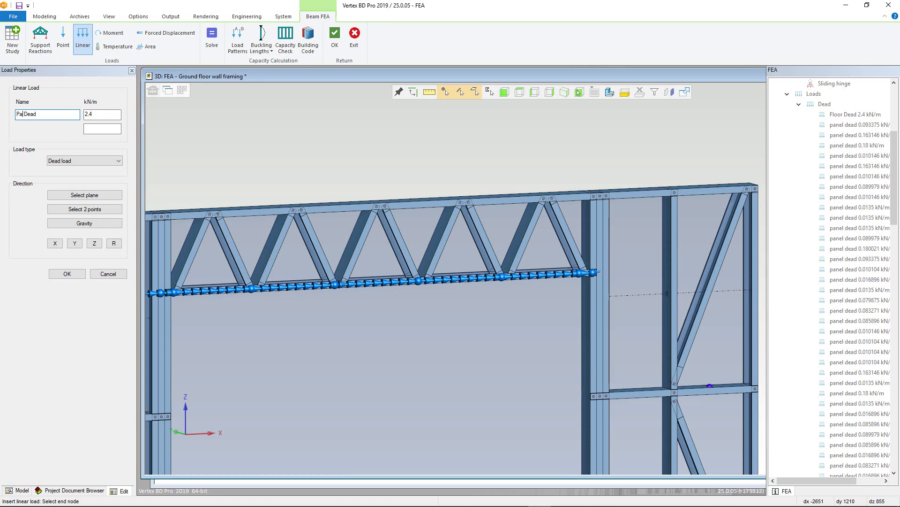
pyautogui.write('nel ')
pyautogui.write('0.1')
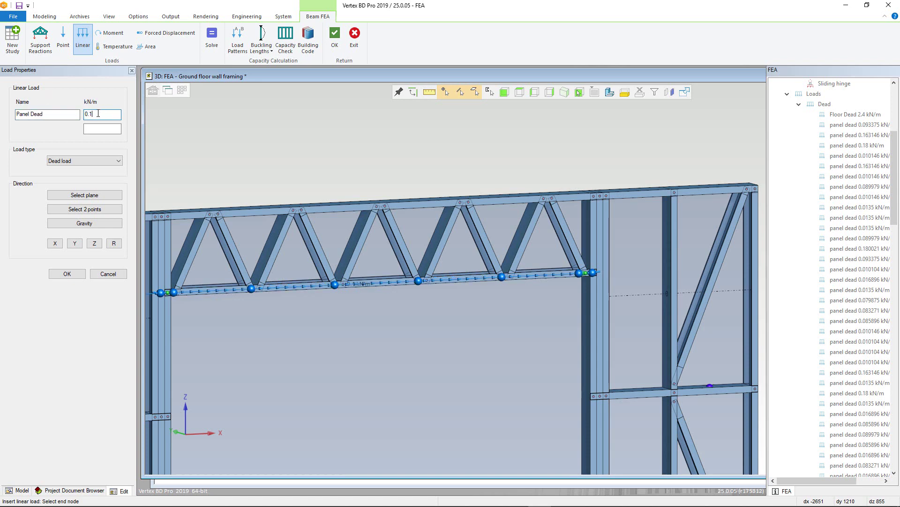
pyautogui.click(95, 164)
pyautogui.click(97, 161)
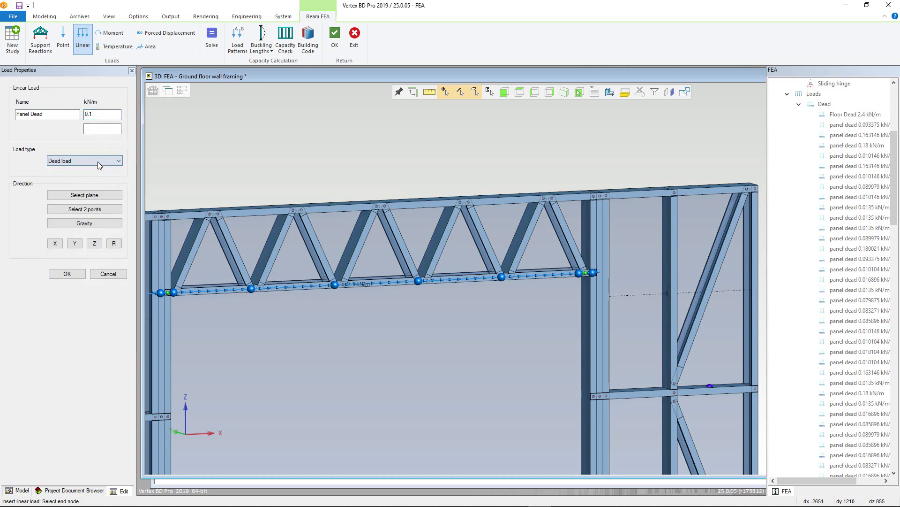
pyautogui.click(95, 223)
pyautogui.click(67, 273)
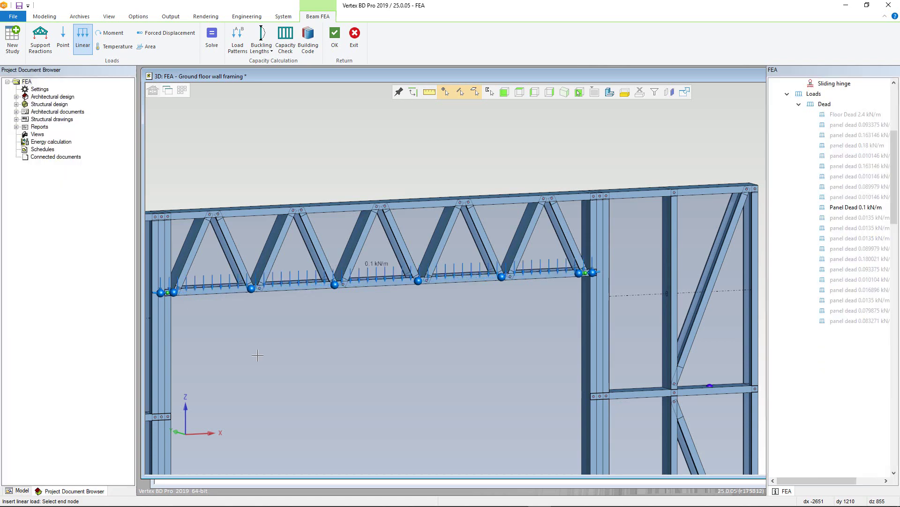
# - Add a 0.42 kN/m Panel Dead line load along the beam below the opening
pyautogui.moveTo(331, 386); pyautogui.dragTo(523, 283, button='middle')
pyautogui.scroll(-1, 523, 283)
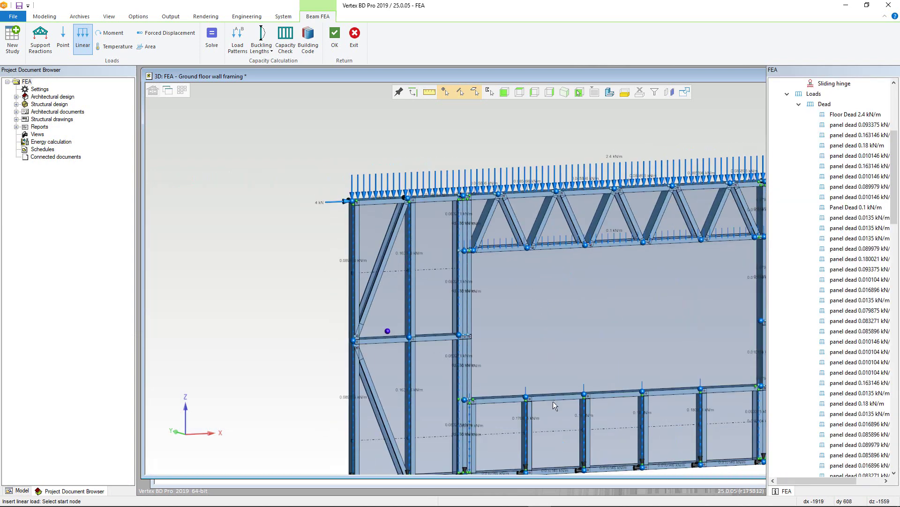
pyautogui.click(467, 399)
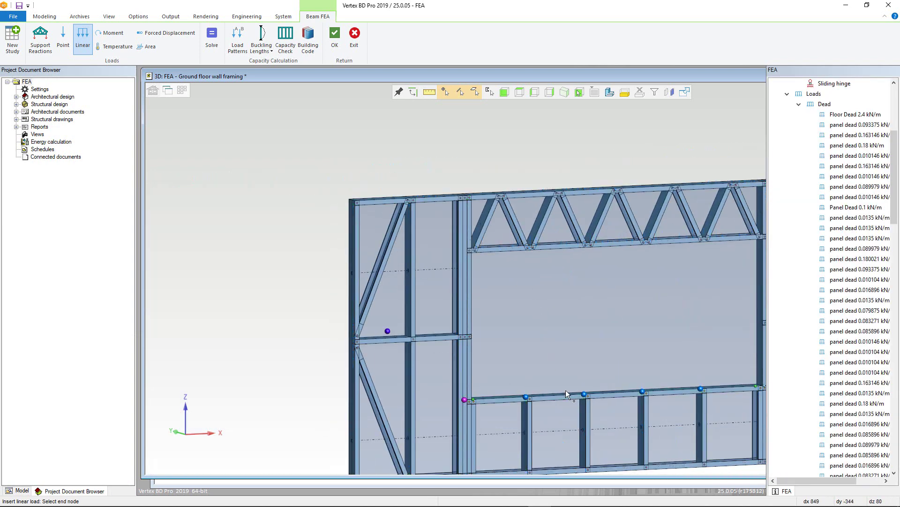
pyautogui.moveTo(566, 390); pyautogui.dragTo(589, 287, button='middle')
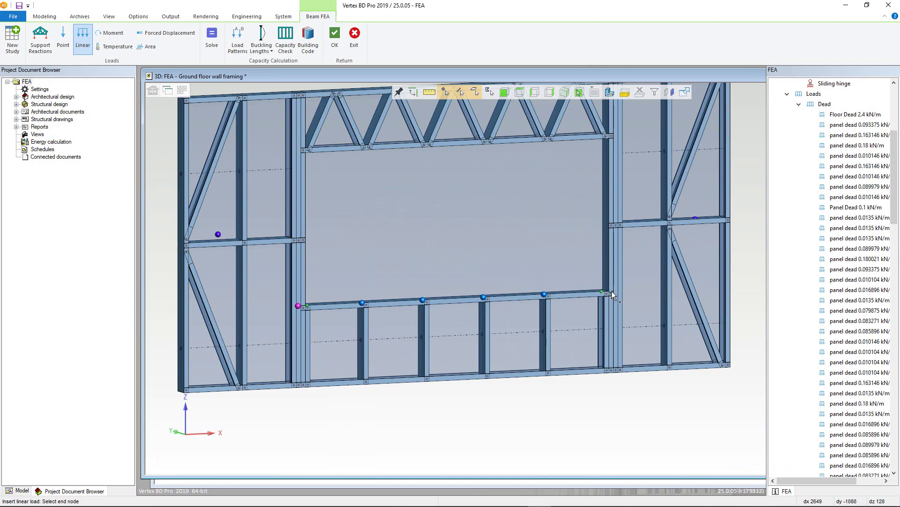
pyautogui.click(610, 291)
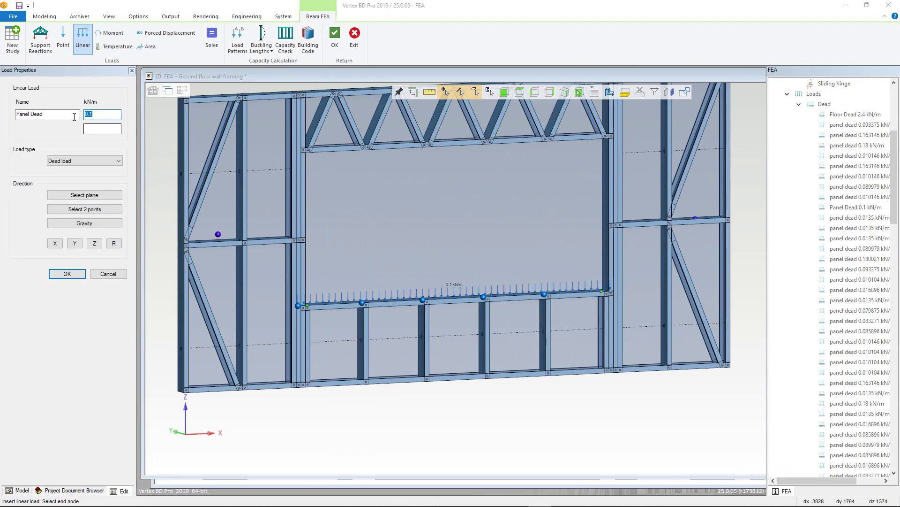
pyautogui.write('0.42')
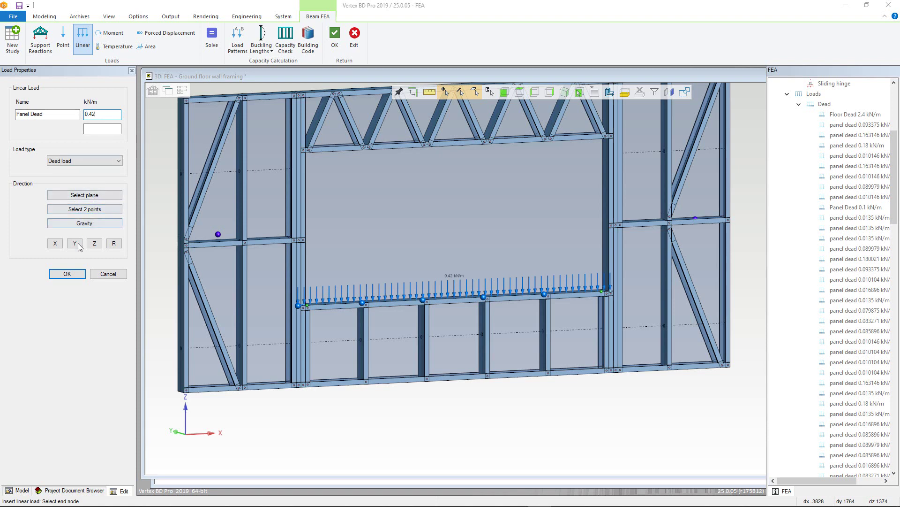
pyautogui.click(75, 275)
pyautogui.scroll(-2, 519, 277)
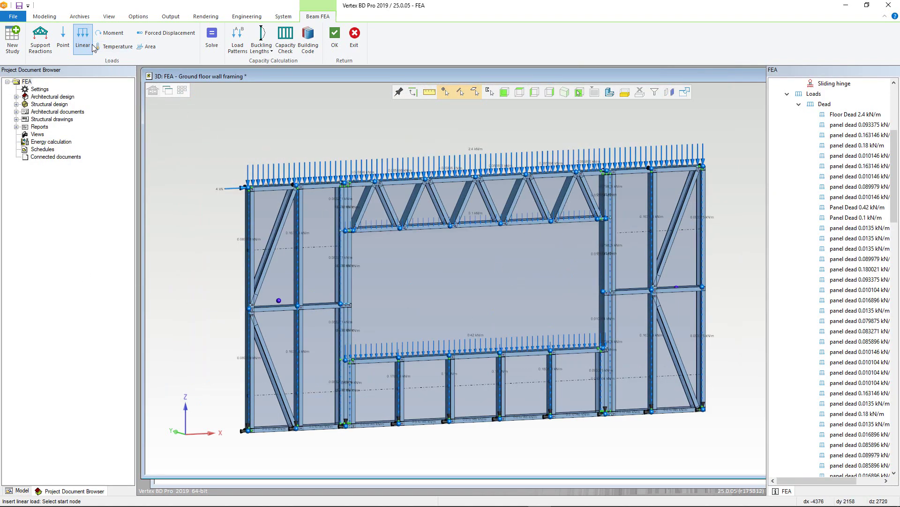
# - Start a linear load spanning the wall's top-left to top-right corner nodes
pyautogui.click(251, 177)
pyautogui.moveTo(251, 178); pyautogui.dragTo(522, 303, button='middle')
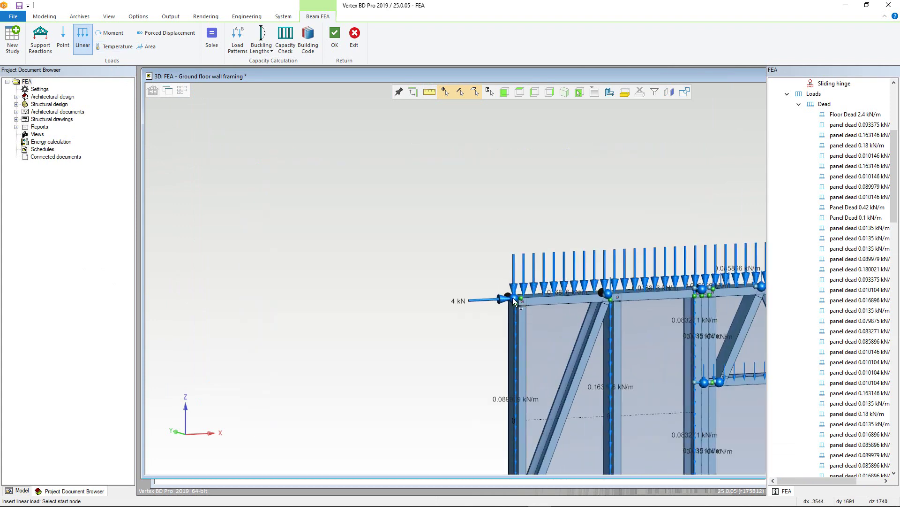
pyautogui.scroll(-2, 601, 272)
pyautogui.scroll(3, 559, 264)
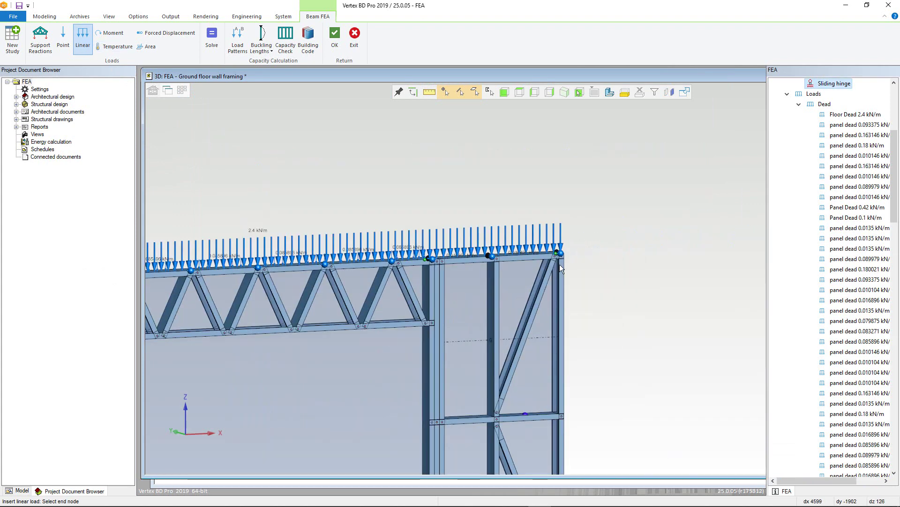
pyautogui.click(561, 253)
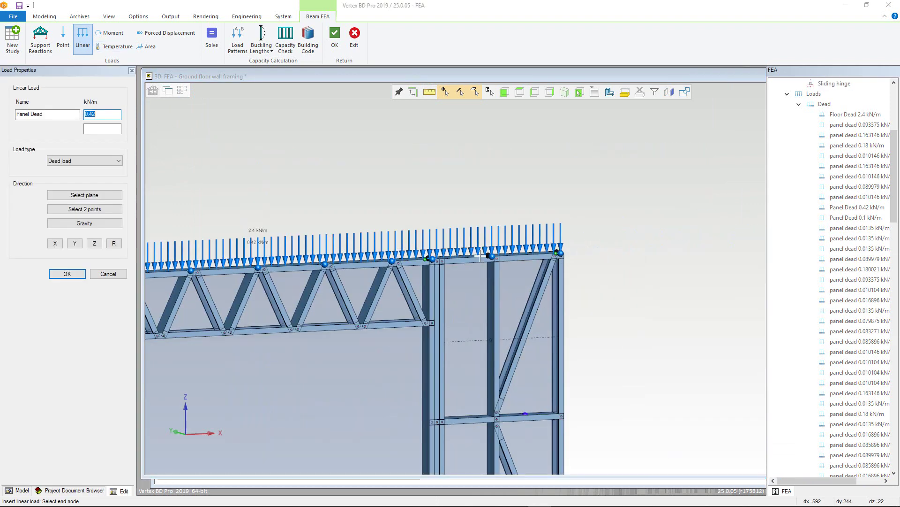
# - Name the load Floor live, set 6 kN/m and type Live load A
pyautogui.click(47, 114)
pyautogui.write('Floor live')
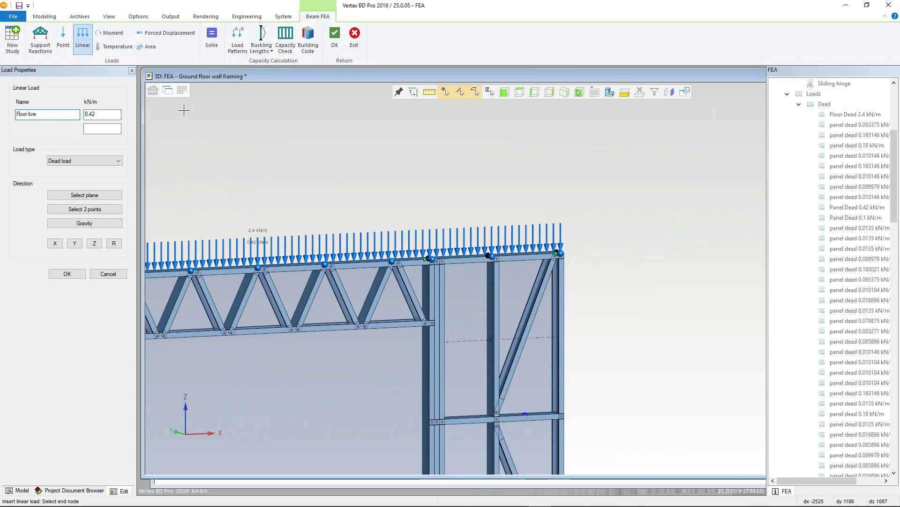
pyautogui.click(106, 113)
pyautogui.write('6')
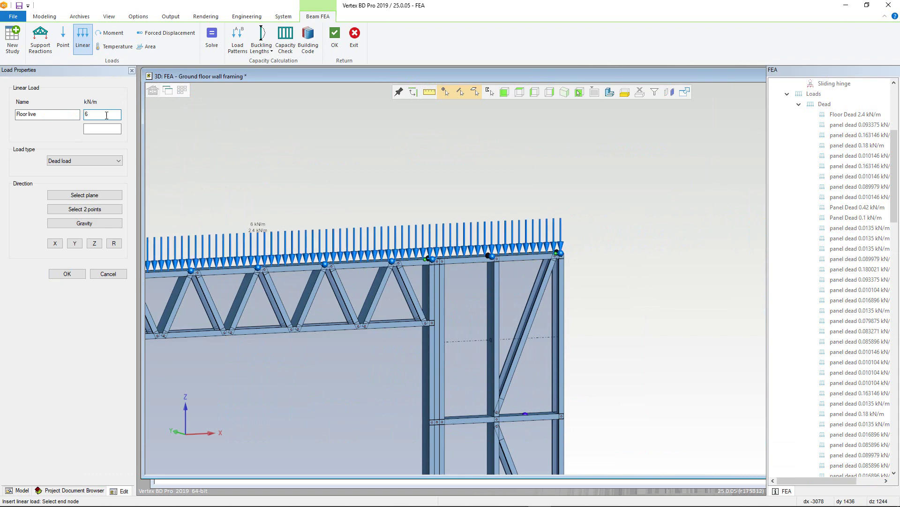
pyautogui.click(112, 161)
pyautogui.click(95, 200)
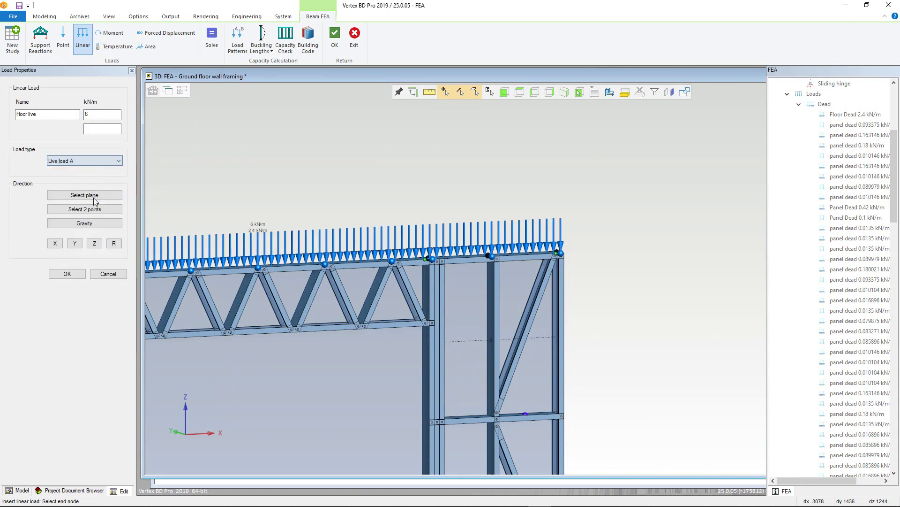
pyautogui.click(75, 274)
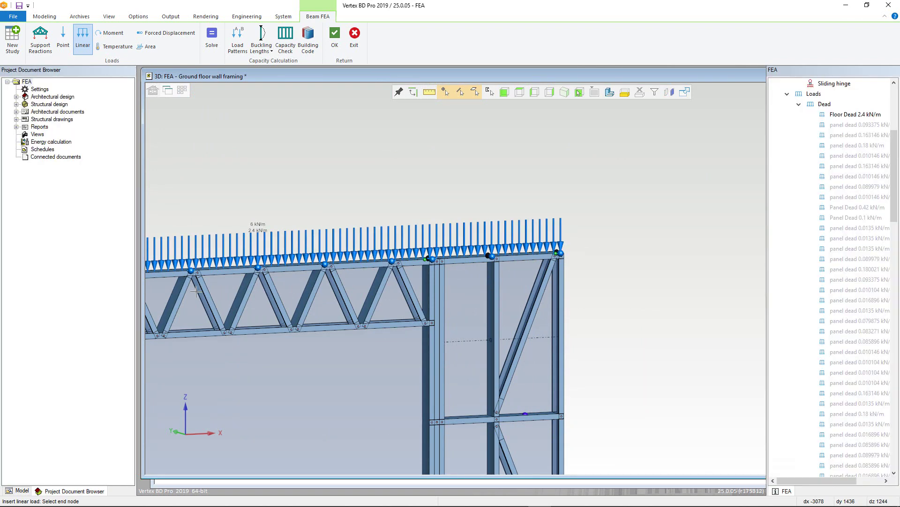
pyautogui.scroll(-5, 581, 327)
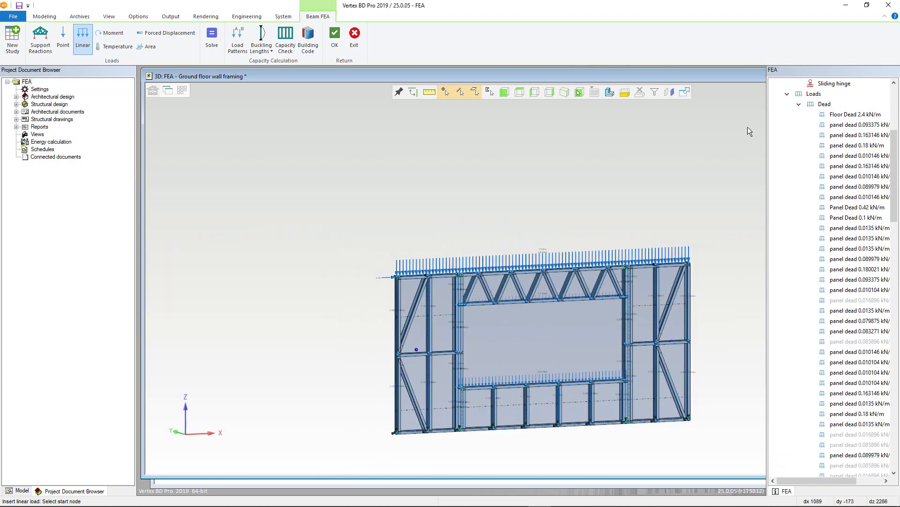
# - Start a new load pattern containing the Dead, Floor live and Wind loads
pyautogui.click(236, 40)
pyautogui.click(827, 118)
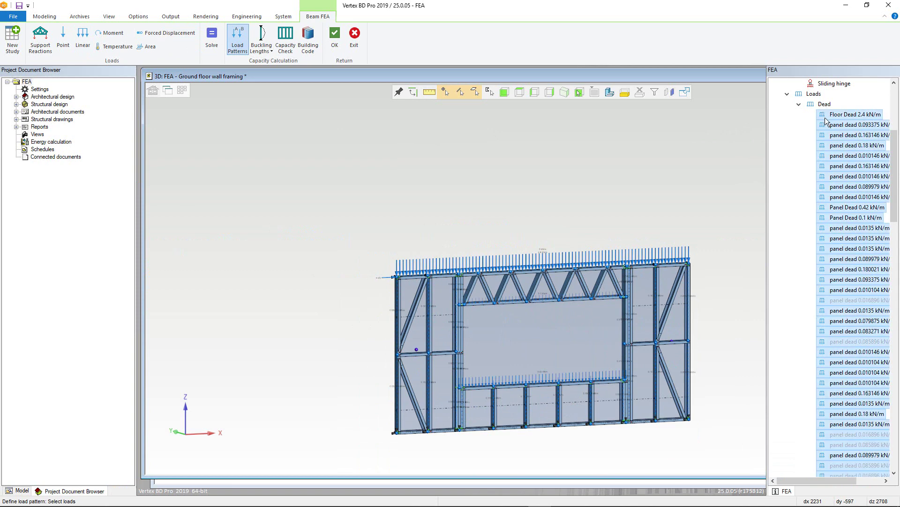
pyautogui.scroll(-12, 846, 226)
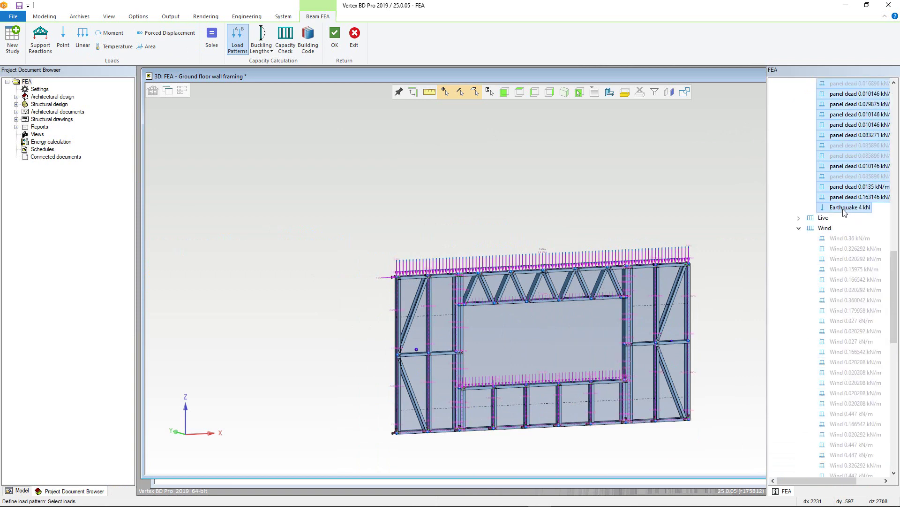
pyautogui.click(823, 217)
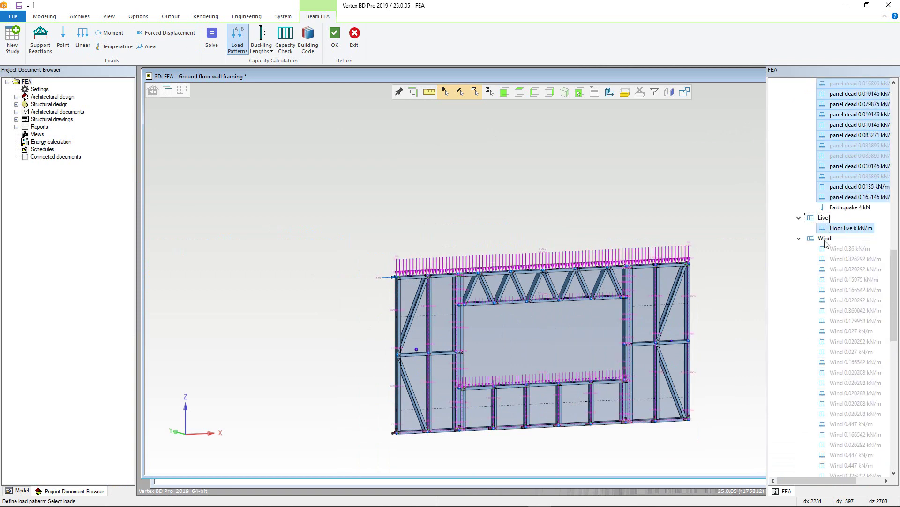
pyautogui.click(825, 239)
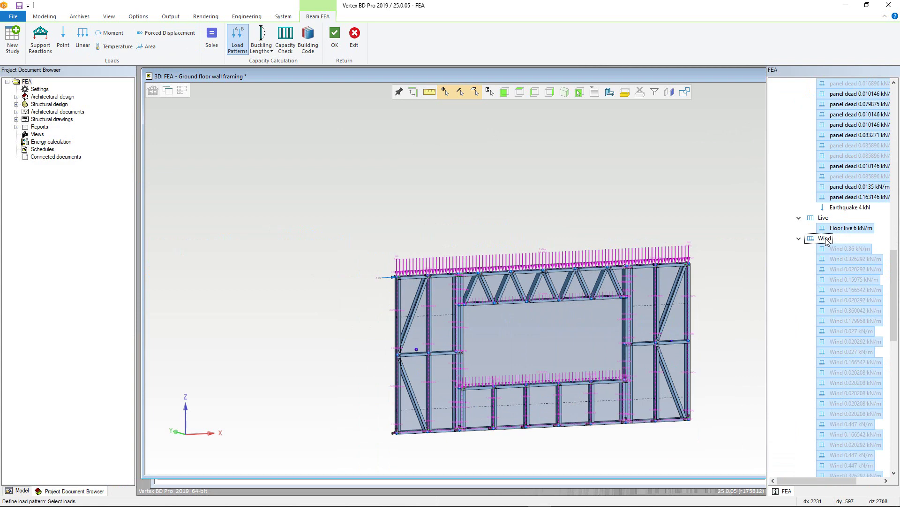
pyautogui.rightClick(378, 181)
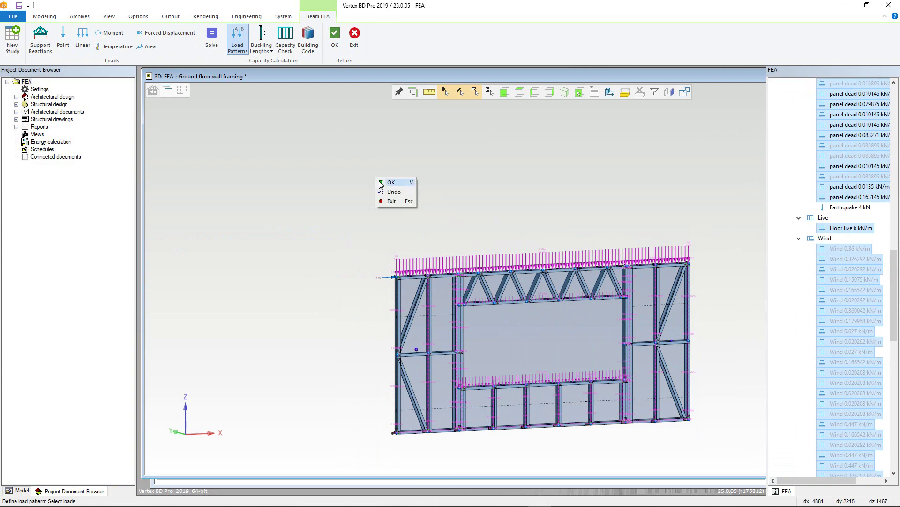
pyautogui.click(379, 183)
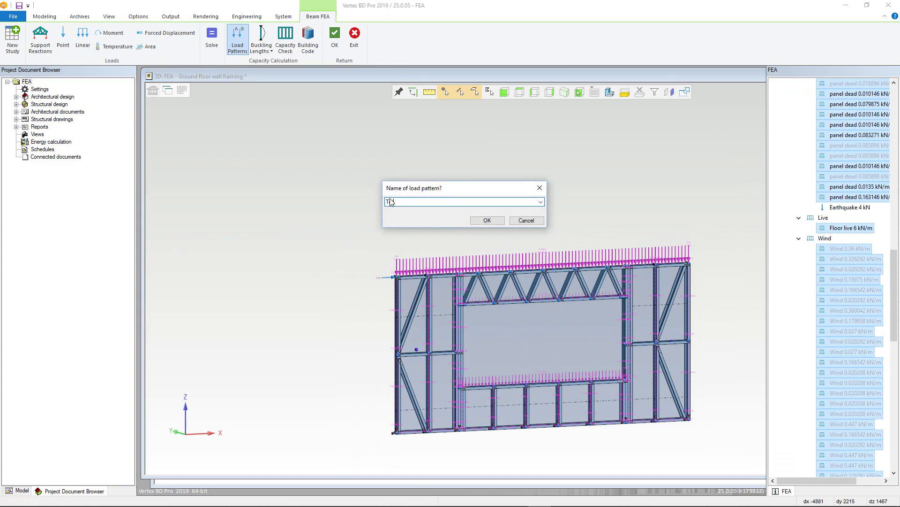
# - Name the pattern 'Total load pattern' and include every load combination
pyautogui.write('Total load pattern')
pyautogui.click(481, 220)
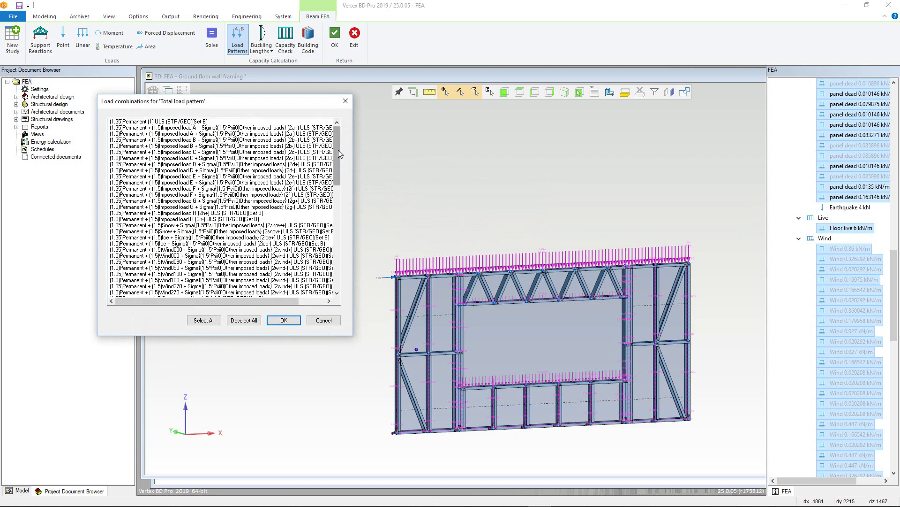
pyautogui.moveTo(339, 150); pyautogui.dragTo(336, 278)
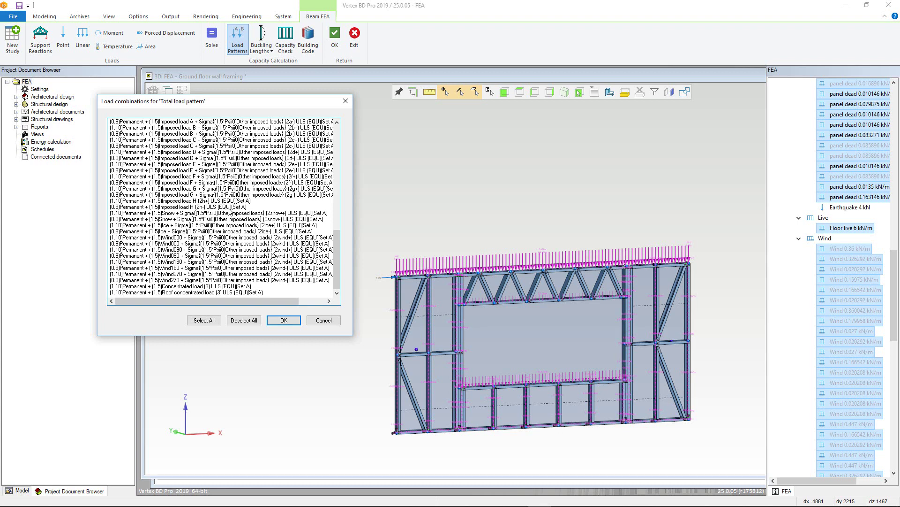
pyautogui.click(203, 319)
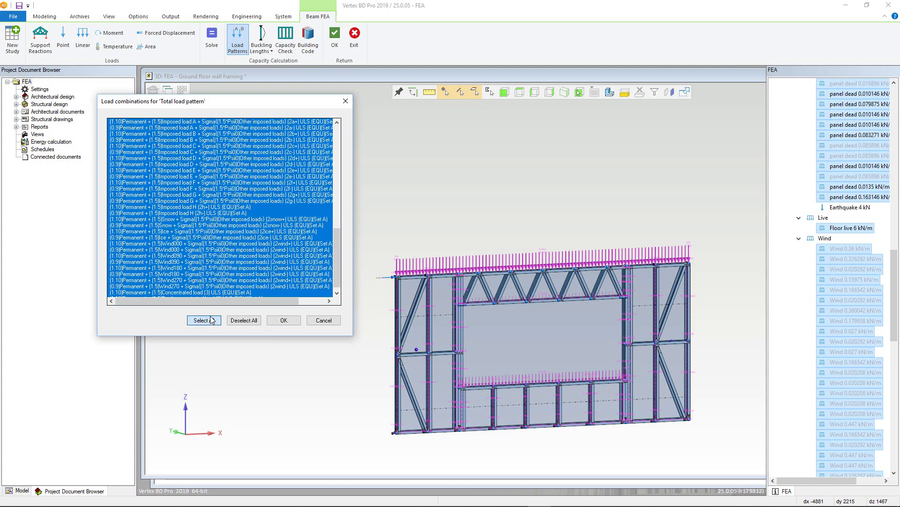
pyautogui.click(283, 320)
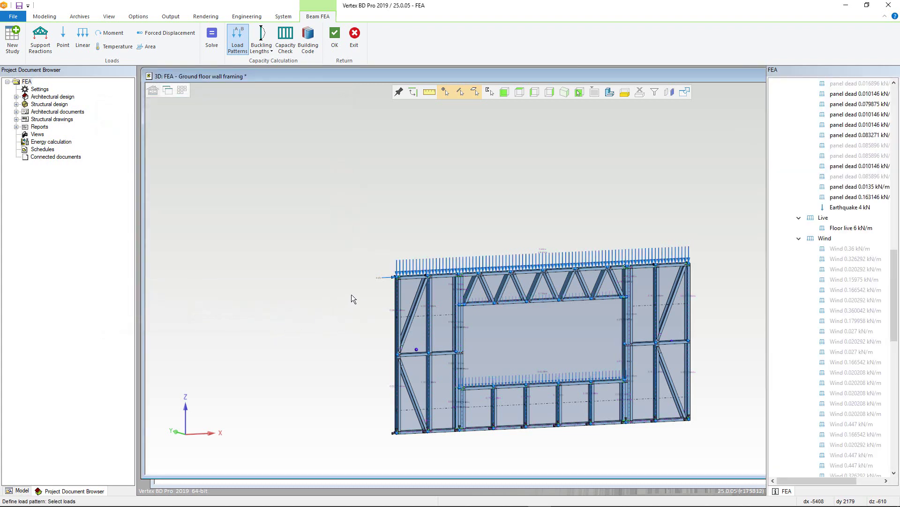
# - Start a new load pattern from the 4 kN Earthquake point load
pyautogui.scroll(3, 375, 284)
pyautogui.click(528, 277)
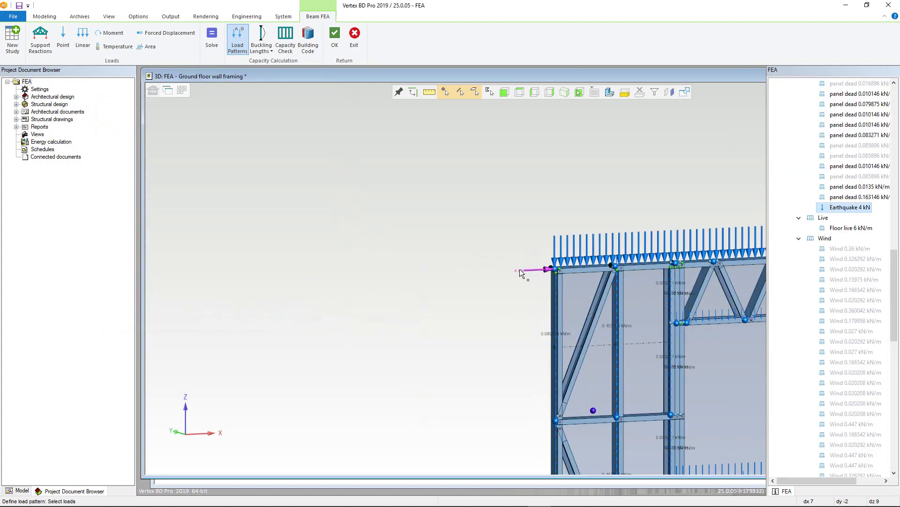
pyautogui.scroll(-4, 525, 279)
pyautogui.scroll(3, 520, 278)
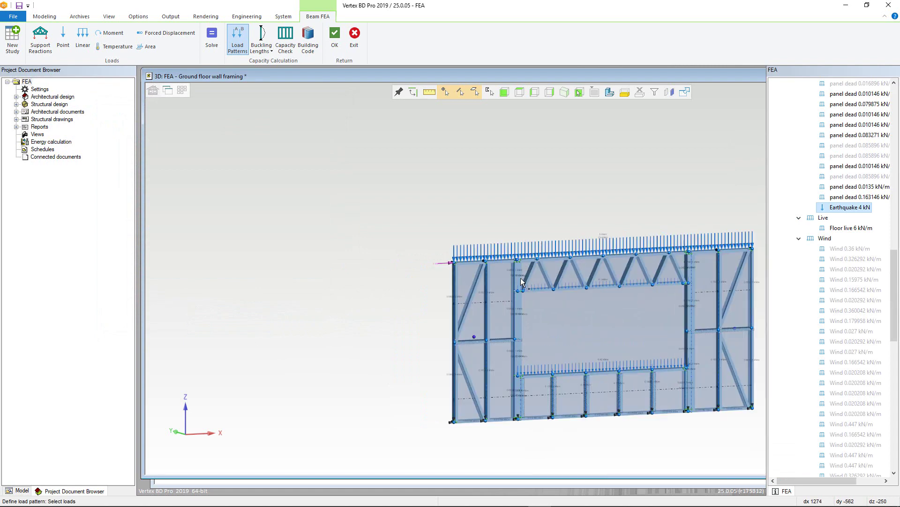
pyautogui.rightClick(264, 216)
pyautogui.click(273, 228)
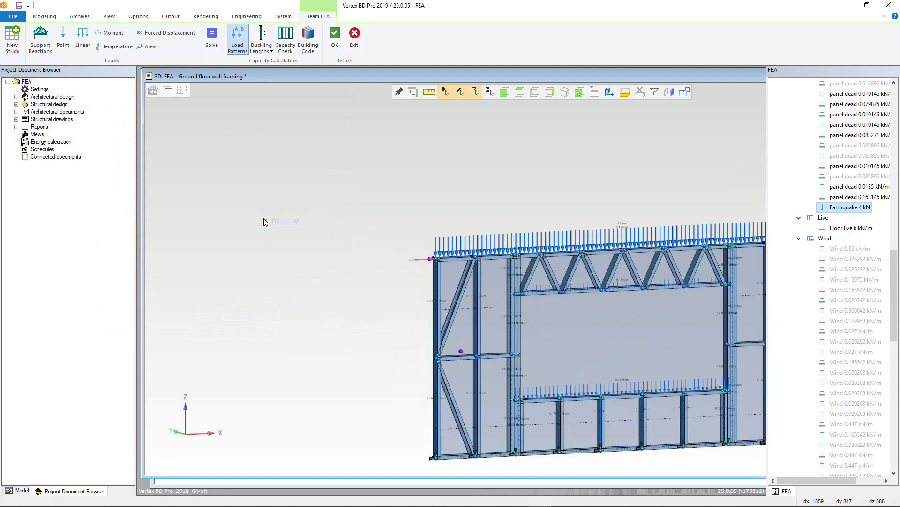
# - Name the pattern Earthquake and include nearly all load combinations
pyautogui.write('Earthquake')
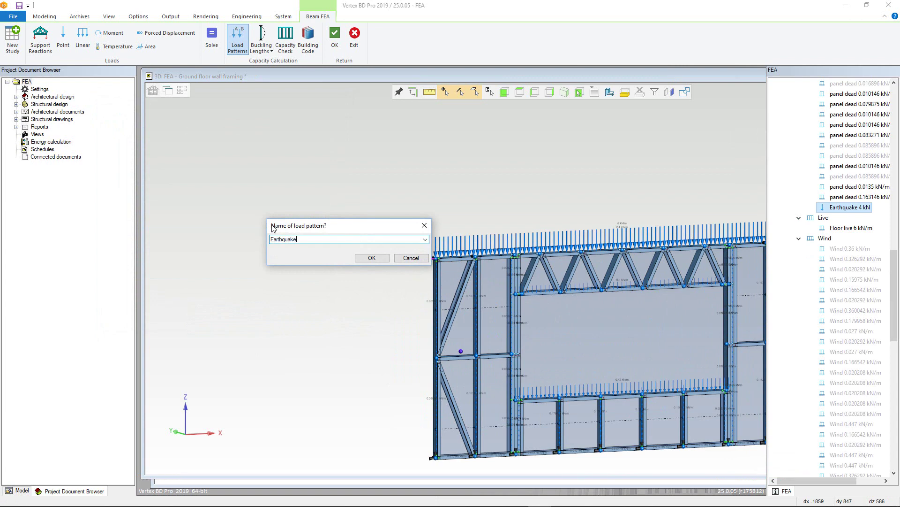
pyautogui.click(371, 257)
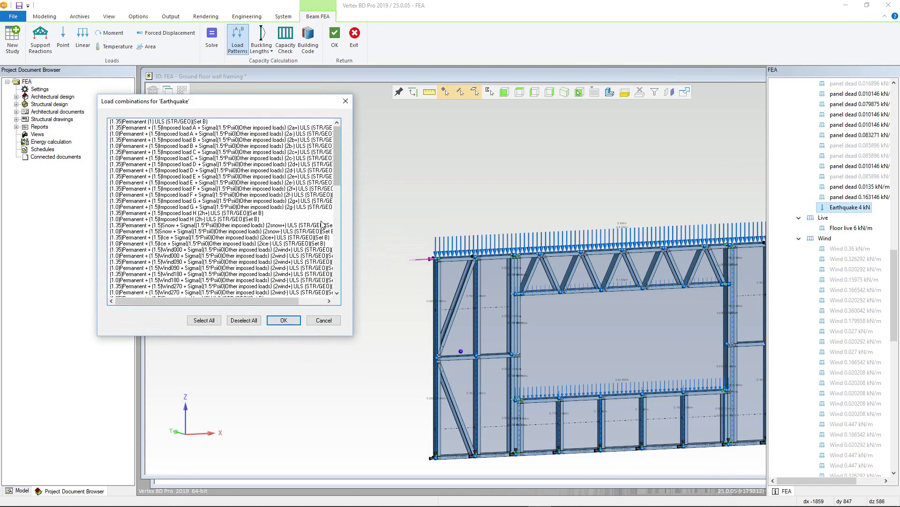
pyautogui.moveTo(339, 167); pyautogui.dragTo(338, 272)
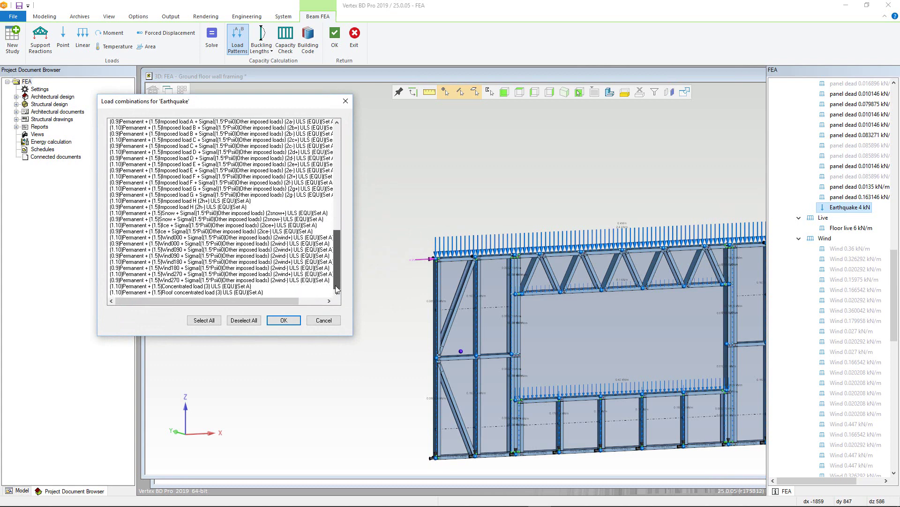
pyautogui.click(222, 291)
pyautogui.moveTo(221, 292); pyautogui.dragTo(249, 125)
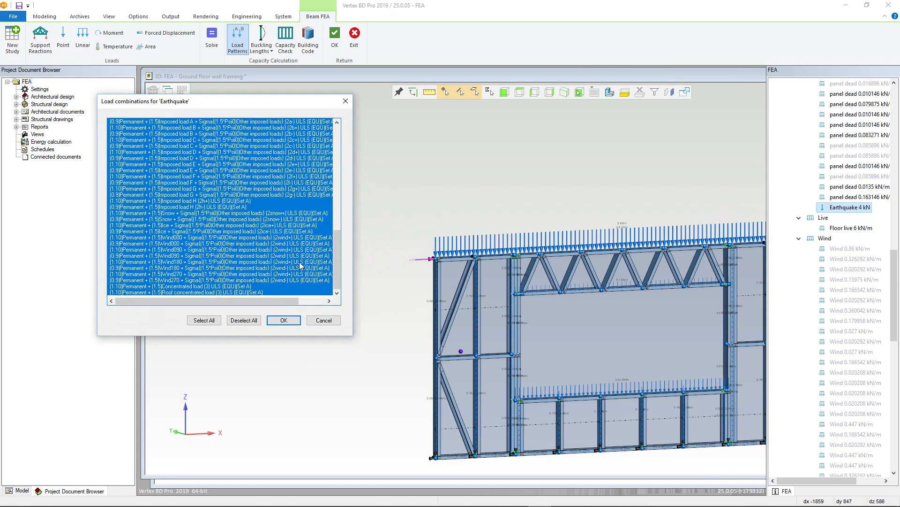
pyautogui.click(287, 320)
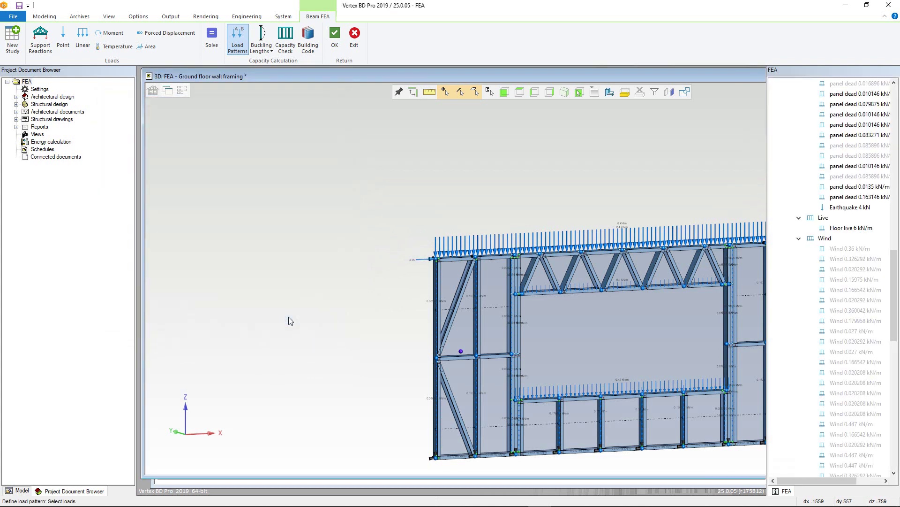
# - Exit load pattern definition, select the wall framing beams and hide the top-edge loads
pyautogui.moveTo(648, 358); pyautogui.dragTo(519, 277, button='middle')
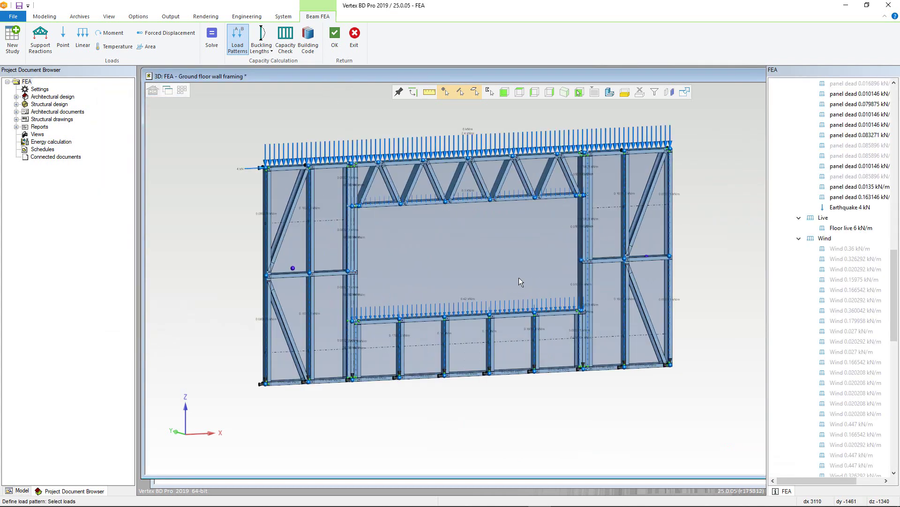
pyautogui.press('Escape')
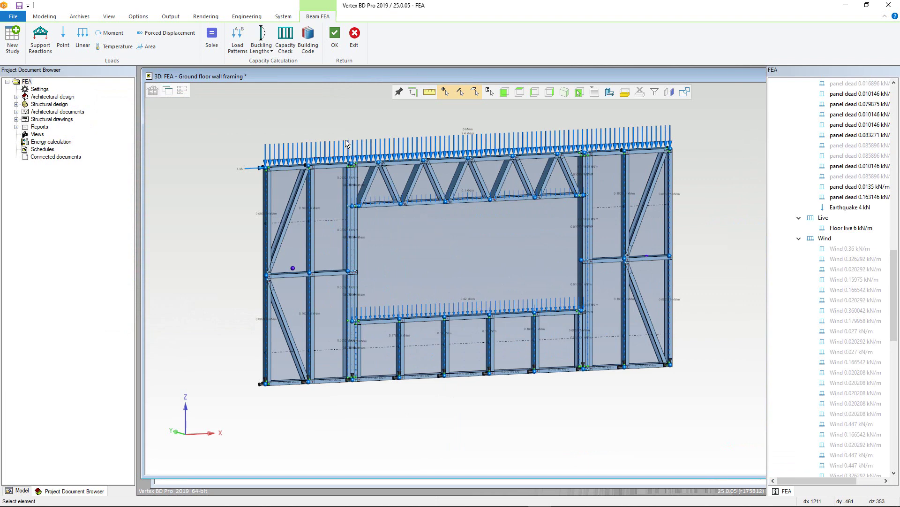
pyautogui.click(329, 167)
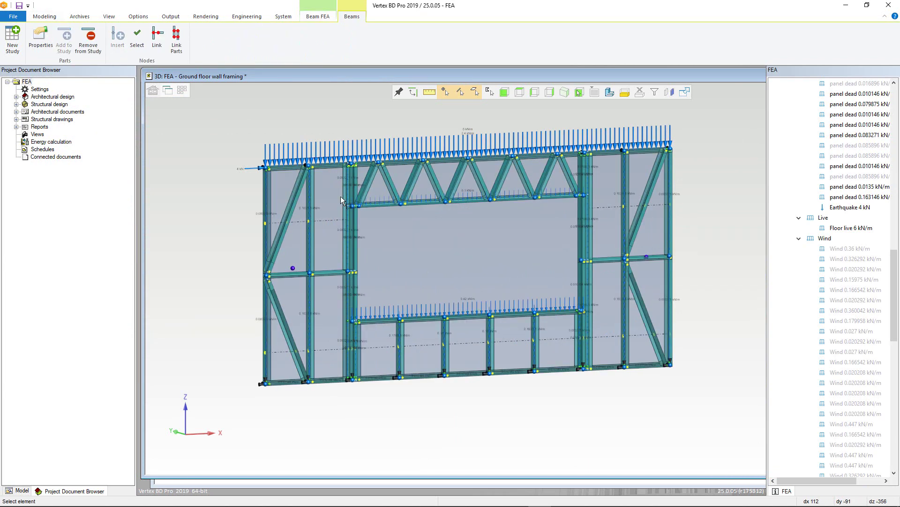
pyautogui.click(331, 165)
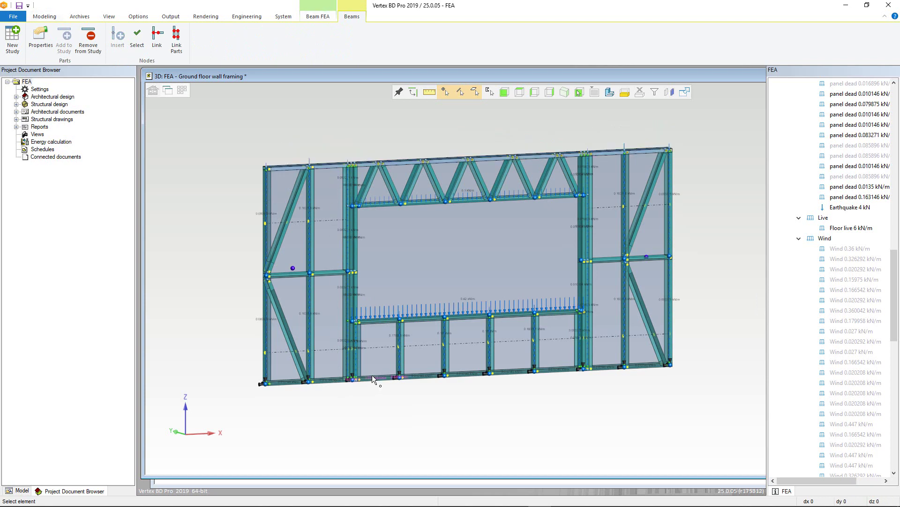
pyautogui.scroll(5, 518, 276)
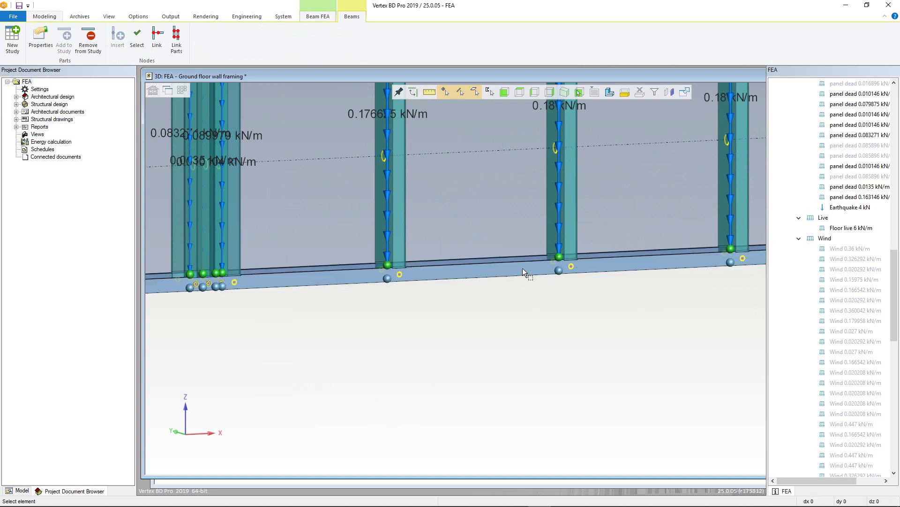
pyautogui.scroll(-5, 520, 274)
# - Set By Members buckling so section Y applies between linked nodes, with +Y and -Y lateral restraints unticked
pyautogui.click(317, 16)
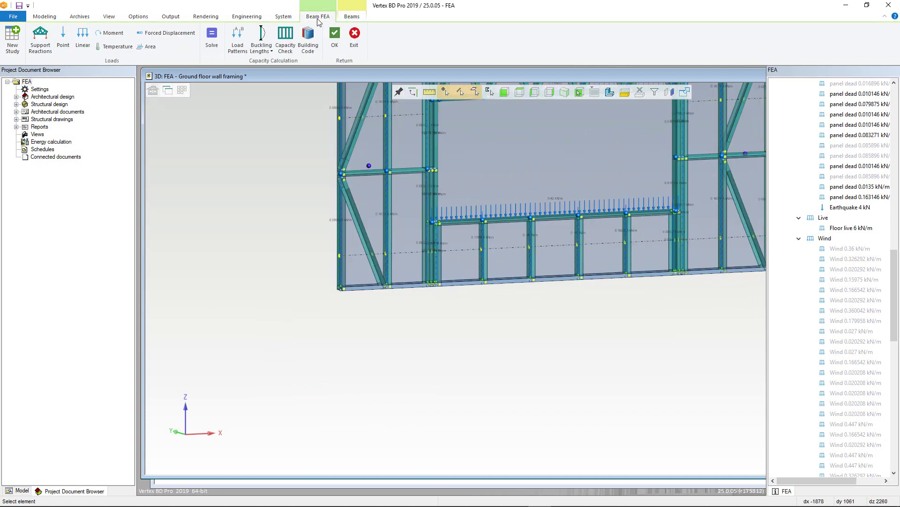
pyautogui.click(265, 50)
pyautogui.click(270, 66)
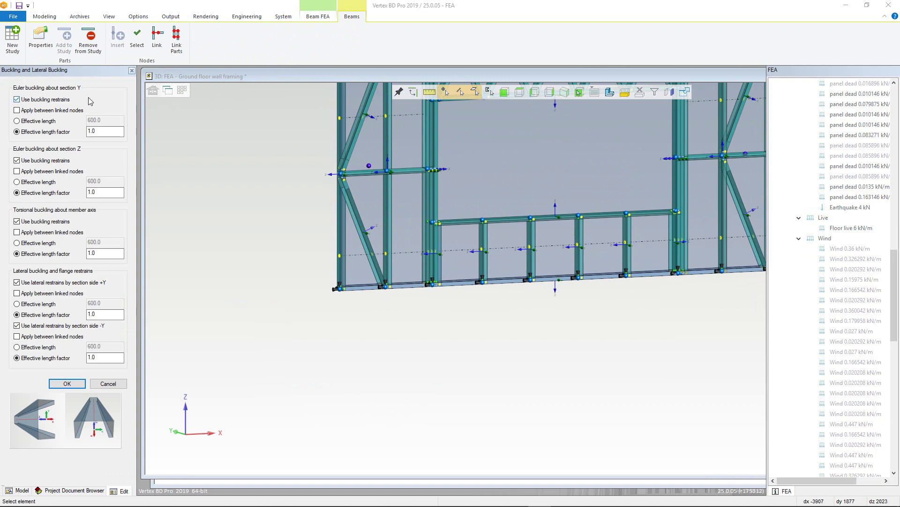
pyautogui.click(65, 110)
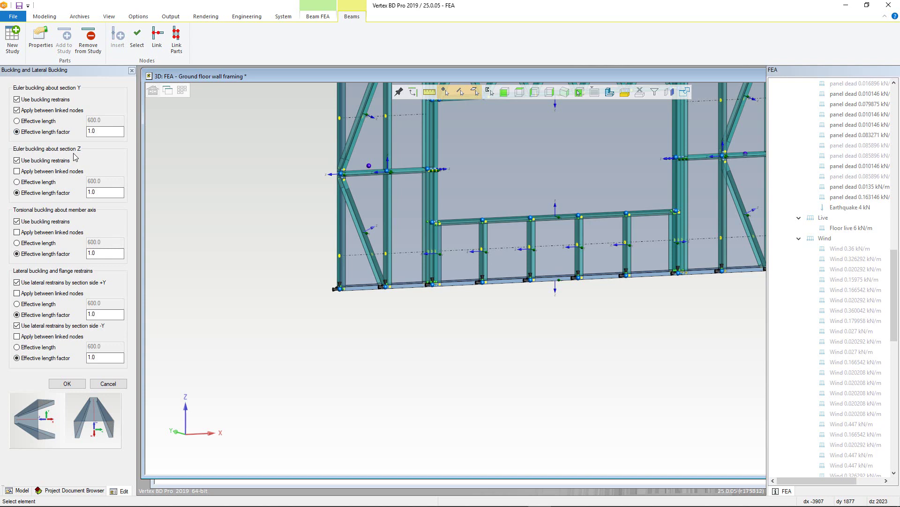
pyautogui.scroll(-5, 525, 277)
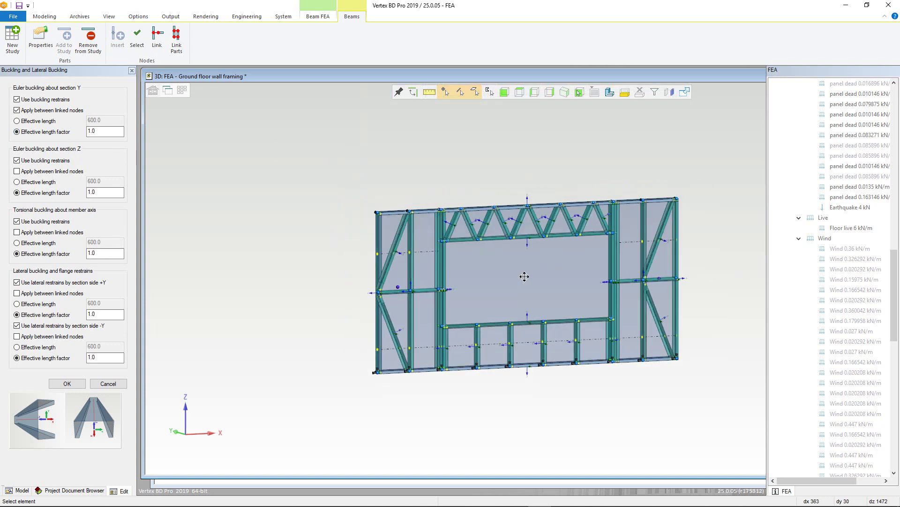
pyautogui.scroll(4, 527, 279)
pyautogui.scroll(-1, 530, 284)
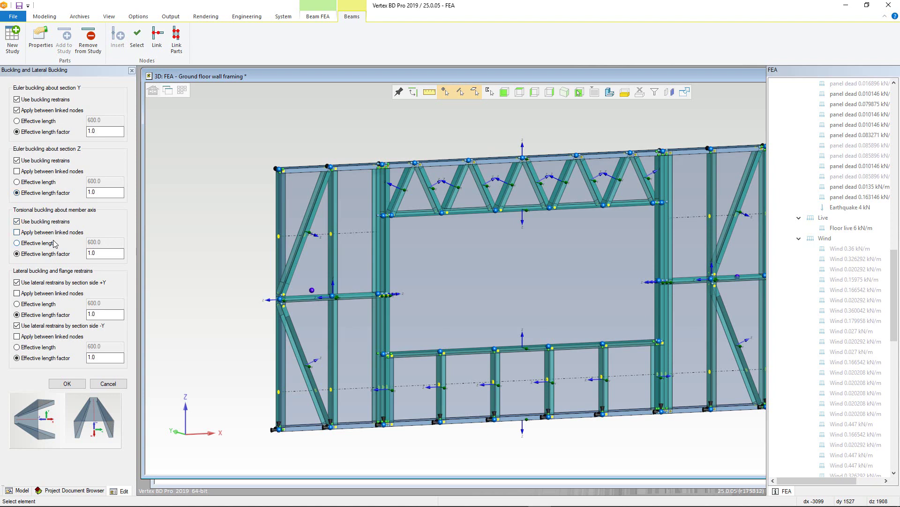
pyautogui.click(17, 282)
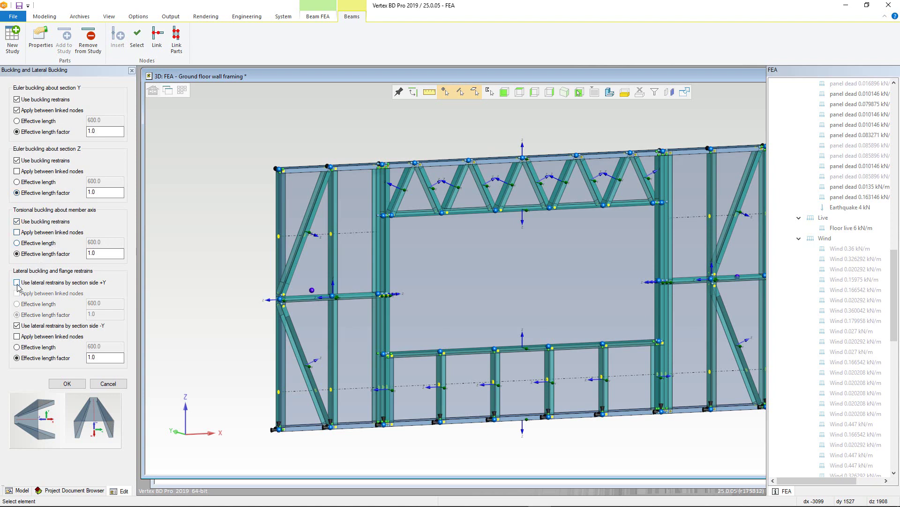
pyautogui.click(16, 326)
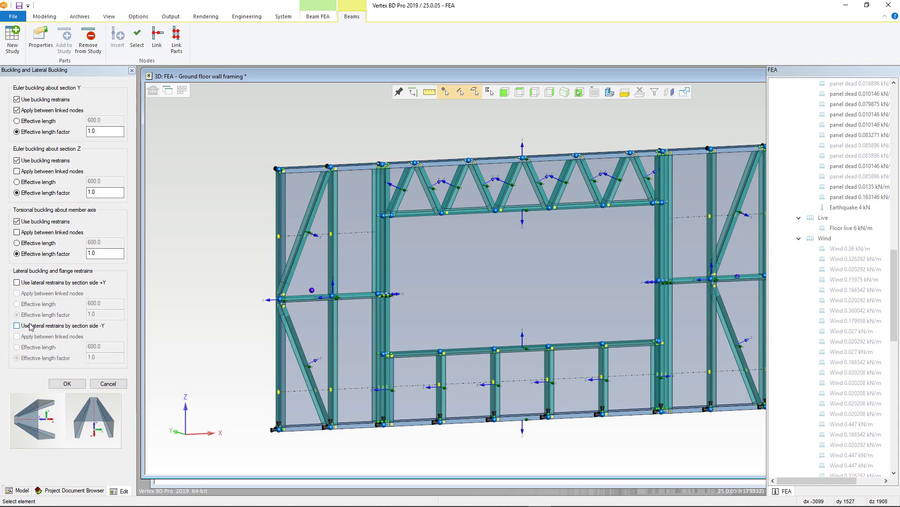
# - Confirm the buckling settings and select the bottom plate beam
pyautogui.click(65, 385)
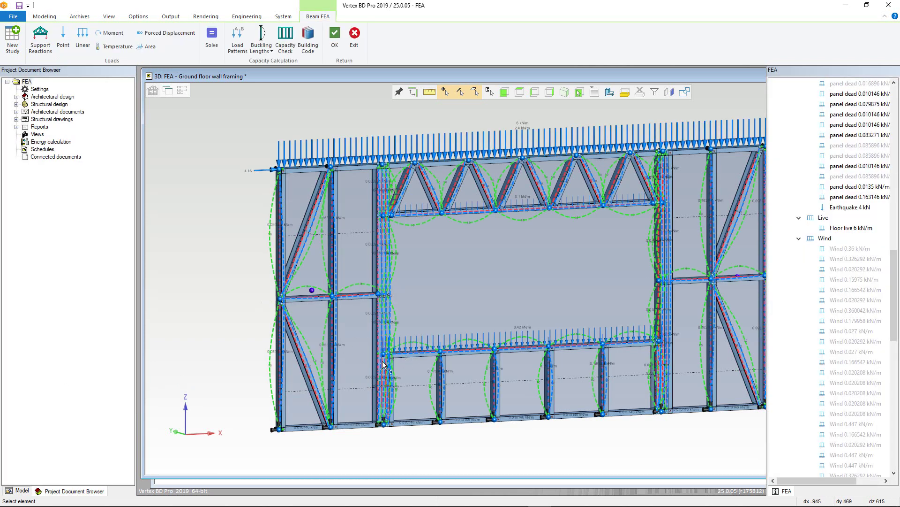
pyautogui.scroll(5, 465, 422)
pyautogui.click(451, 266)
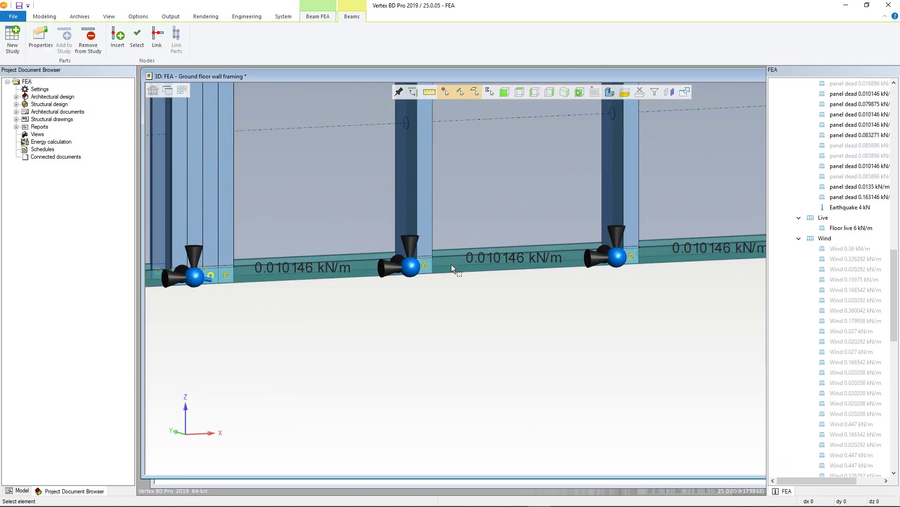
pyautogui.scroll(-5, 518, 279)
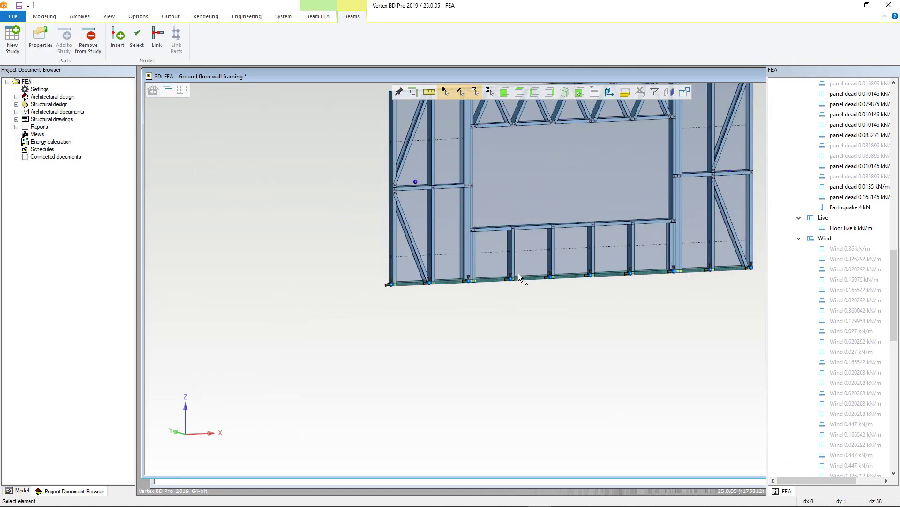
# - Give the bottom plate 600.0 effective lengths for section Y and torsion, torsion restrained between linked nodes
pyautogui.click(317, 18)
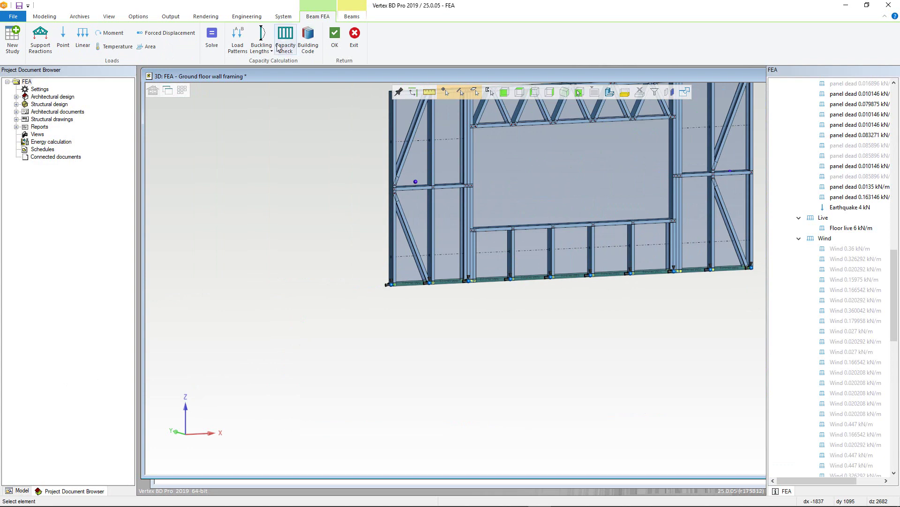
pyautogui.click(262, 43)
pyautogui.click(272, 67)
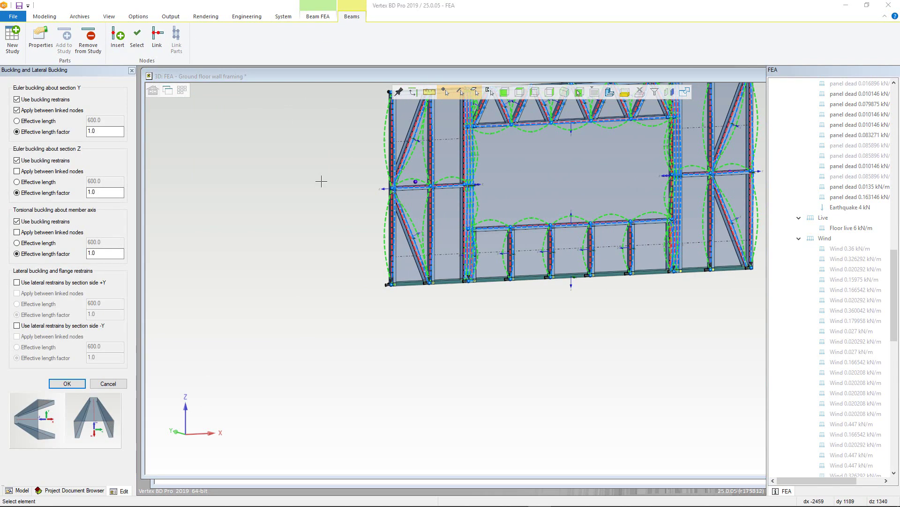
pyautogui.click(71, 112)
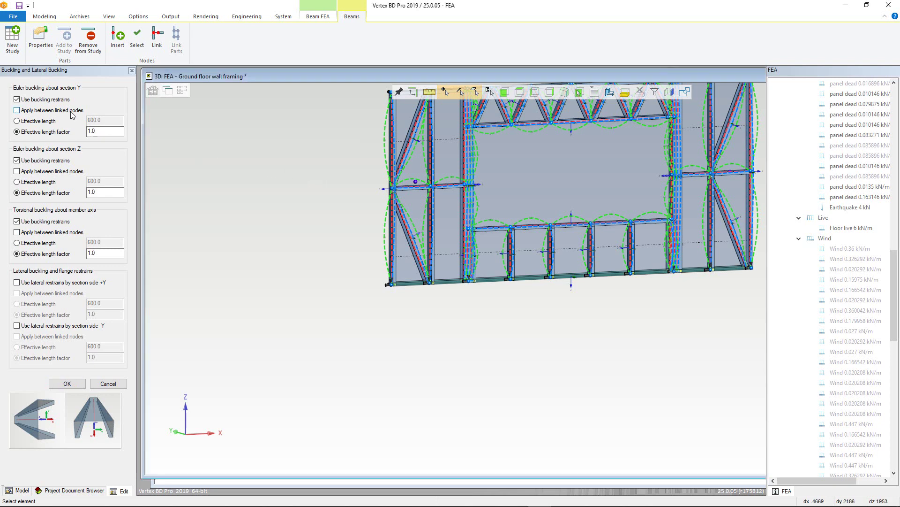
pyautogui.click(48, 122)
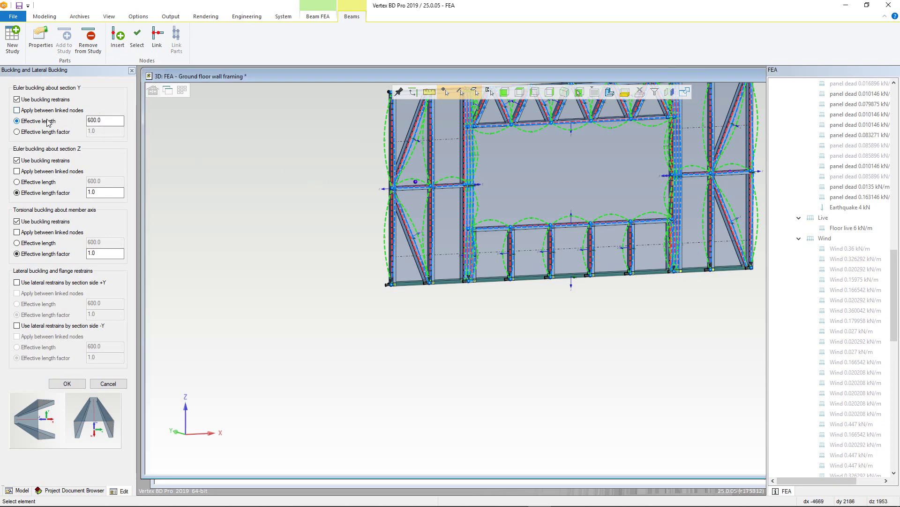
pyautogui.click(47, 183)
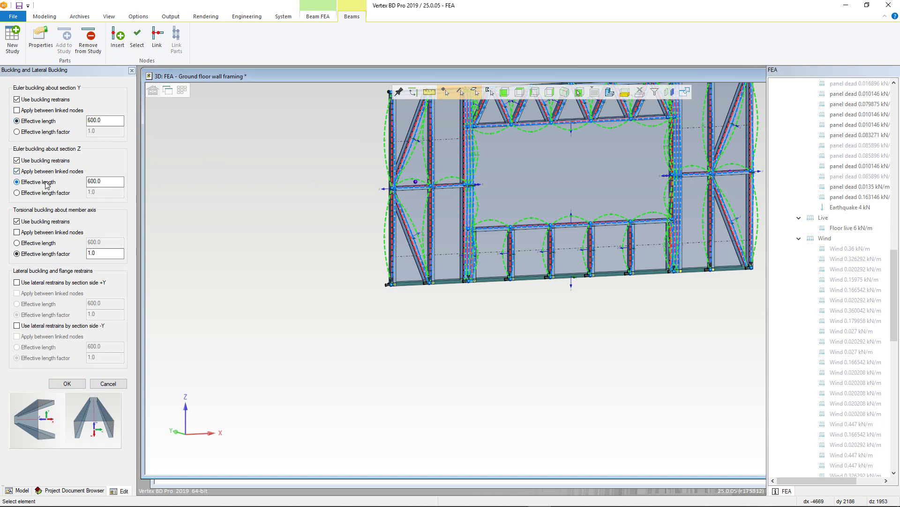
pyautogui.click(48, 232)
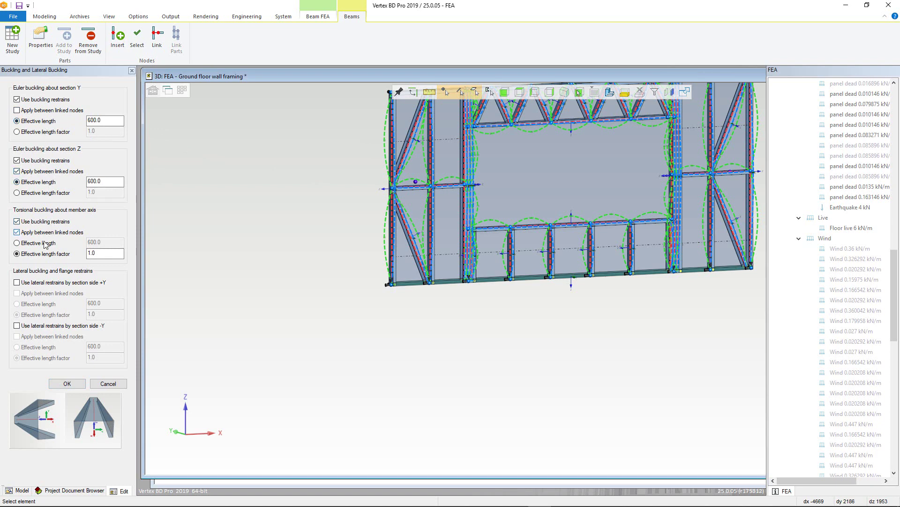
pyautogui.click(61, 384)
pyautogui.scroll(5, 519, 275)
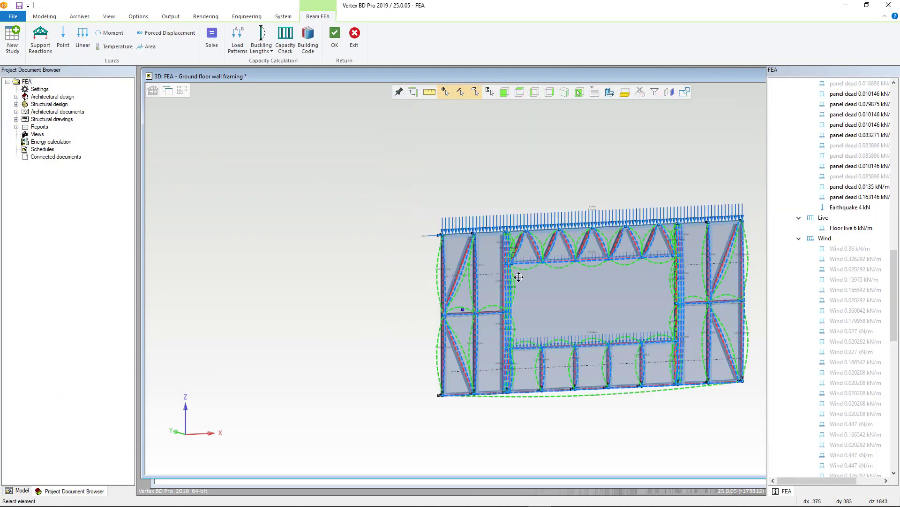
# - Set the top chord's buckling to Y between linked nodes and a 600.0 effective length about Z
pyautogui.click(471, 224)
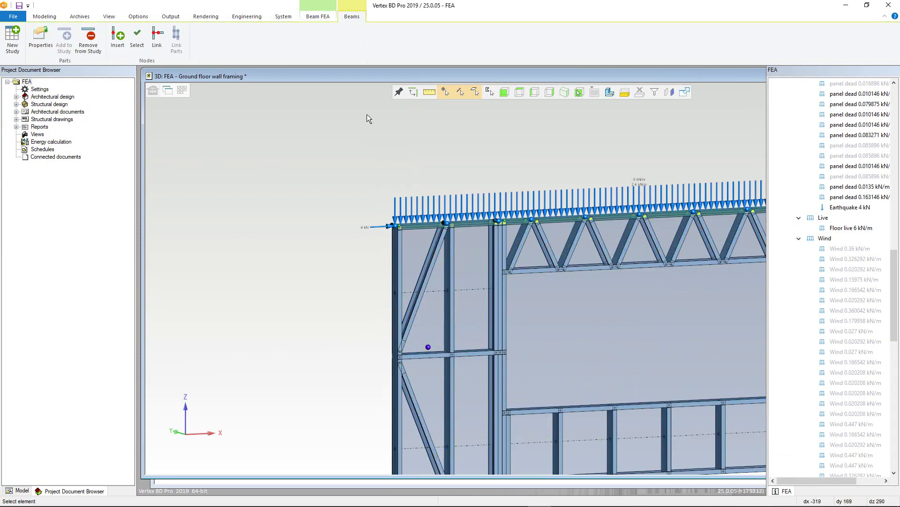
pyautogui.click(306, 20)
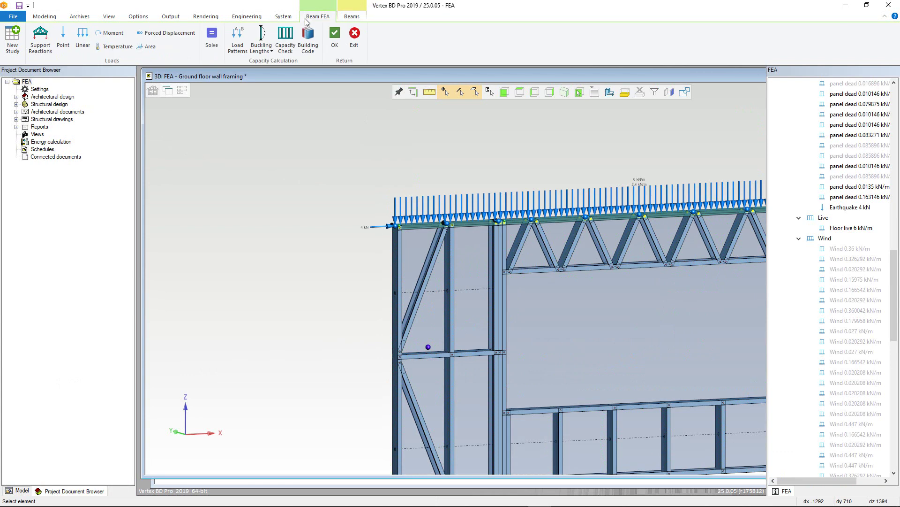
pyautogui.click(261, 46)
pyautogui.click(265, 67)
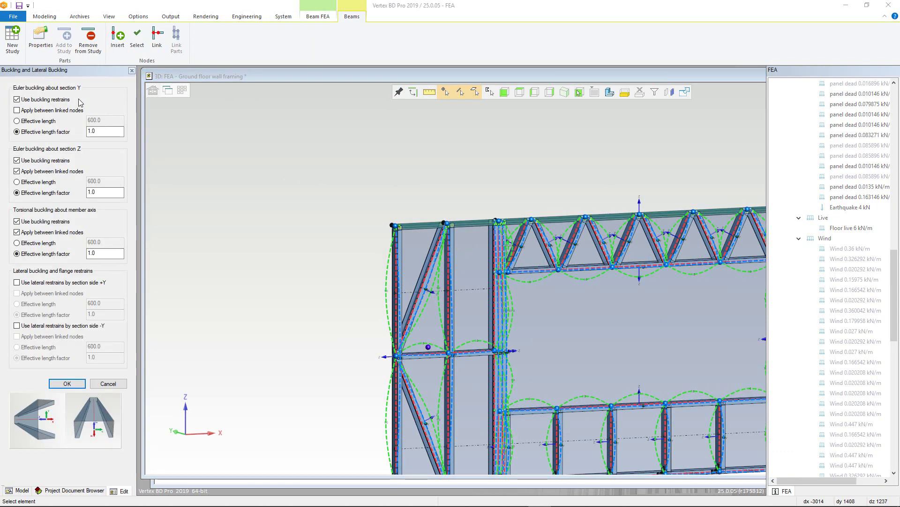
pyautogui.click(58, 111)
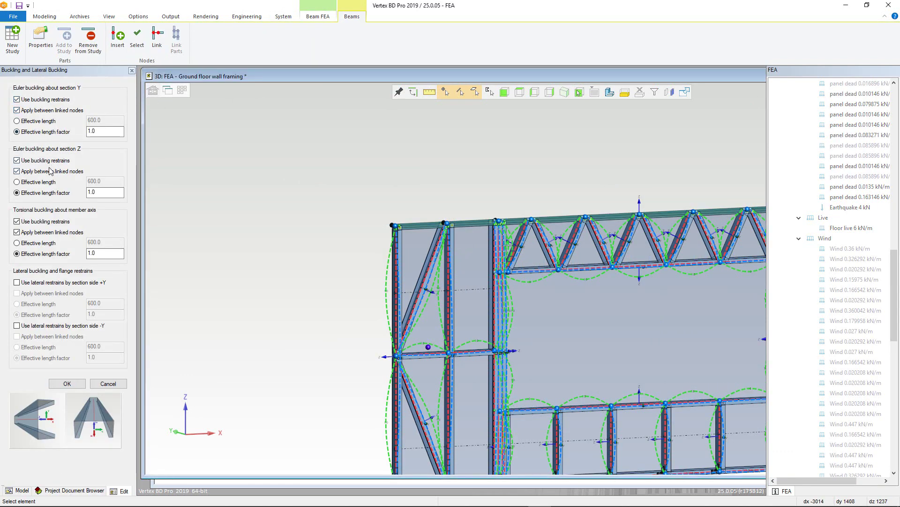
pyautogui.click(43, 184)
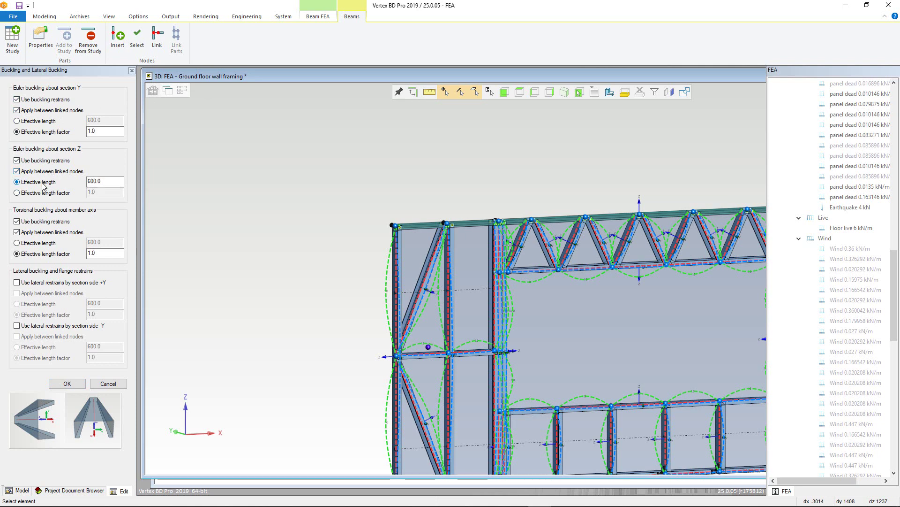
pyautogui.click(46, 243)
pyautogui.click(47, 233)
pyautogui.click(67, 383)
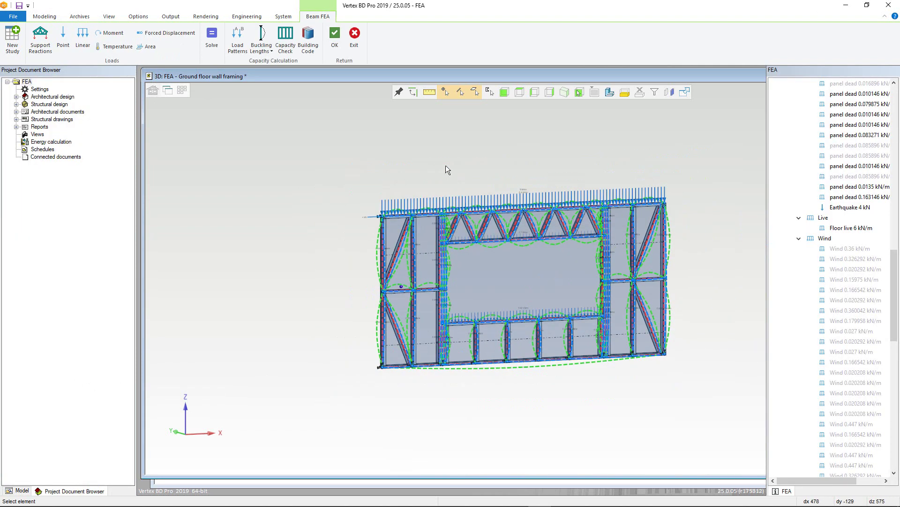
# - Run the capacity check with UK design criteria, review the failing-member errors, and open Part Marking
pyautogui.click(285, 39)
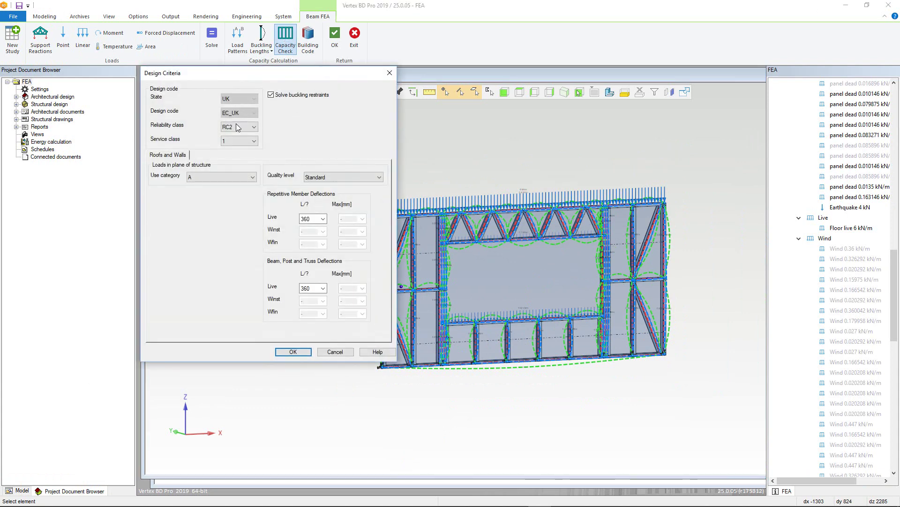
pyautogui.click(290, 352)
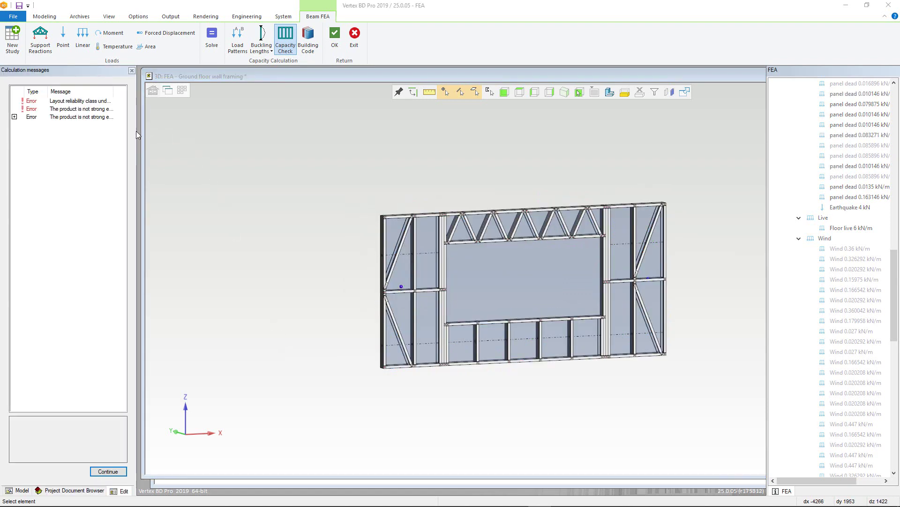
pyautogui.click(14, 117)
pyautogui.click(66, 126)
pyautogui.click(69, 135)
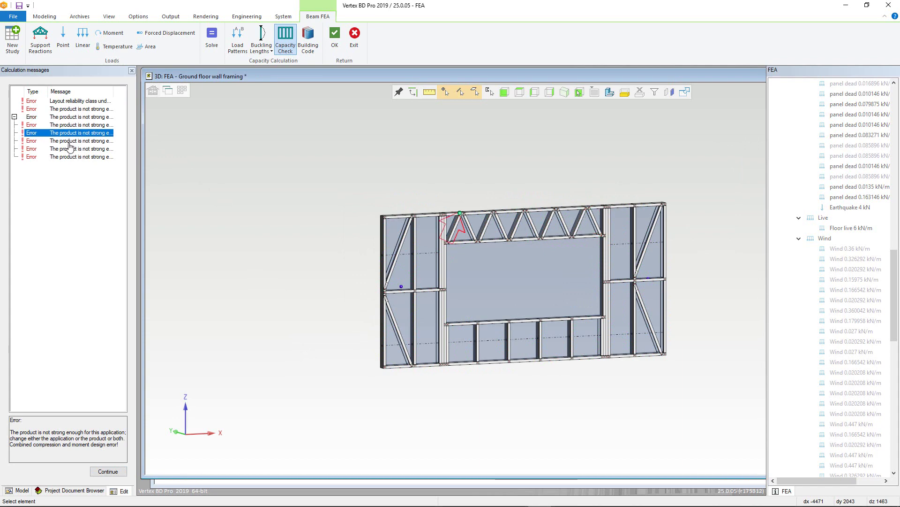
pyautogui.click(71, 141)
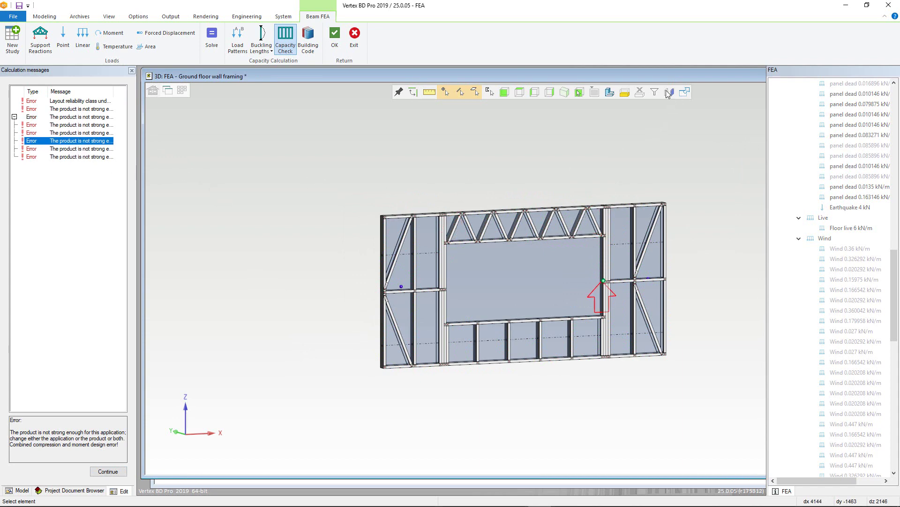
pyautogui.click(668, 91)
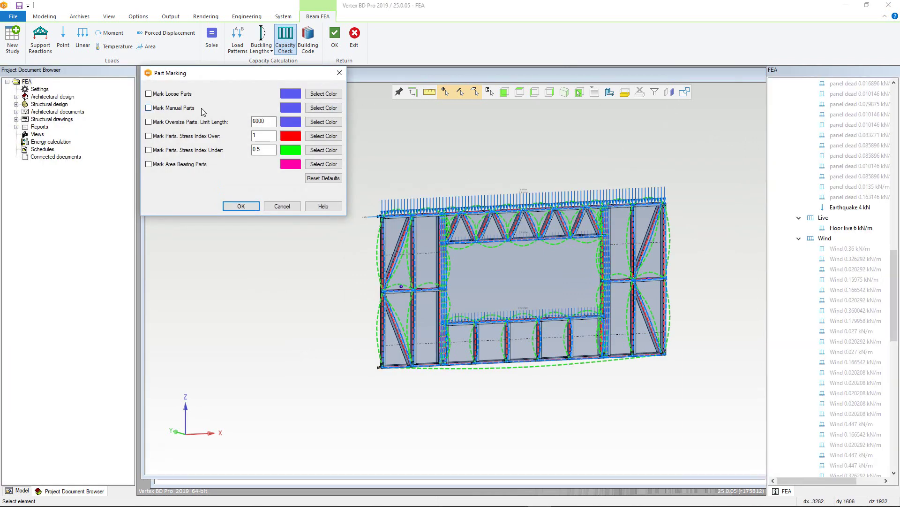
# - Mark parts with stress index over 1 in red, then inspect a wall stud up close
pyautogui.click(148, 136)
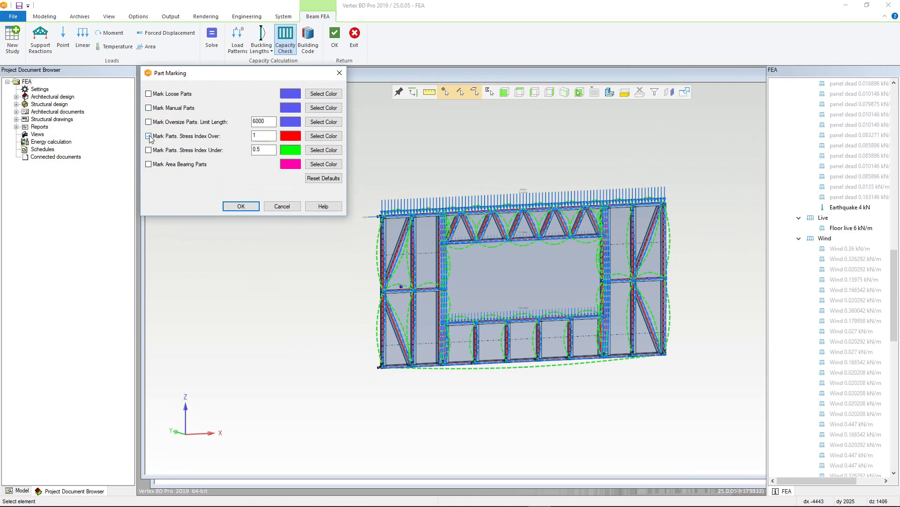
pyautogui.click(234, 206)
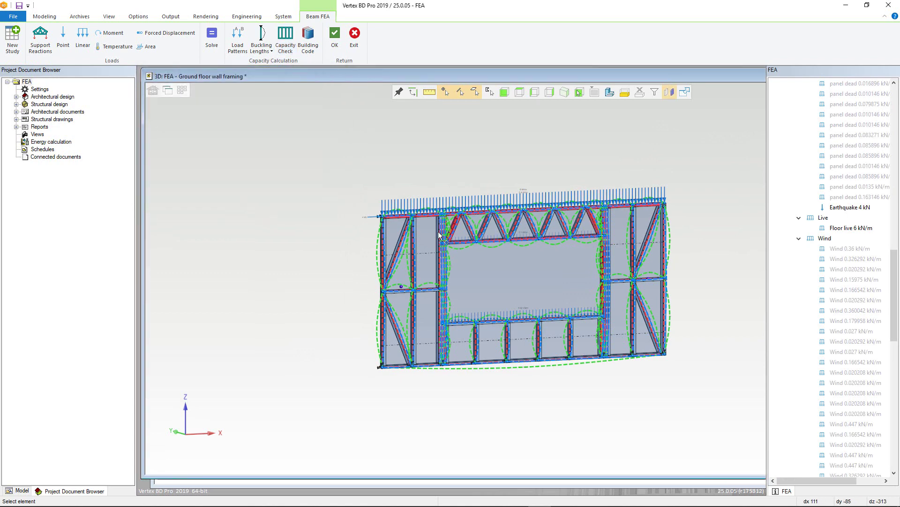
pyautogui.scroll(5, 438, 232)
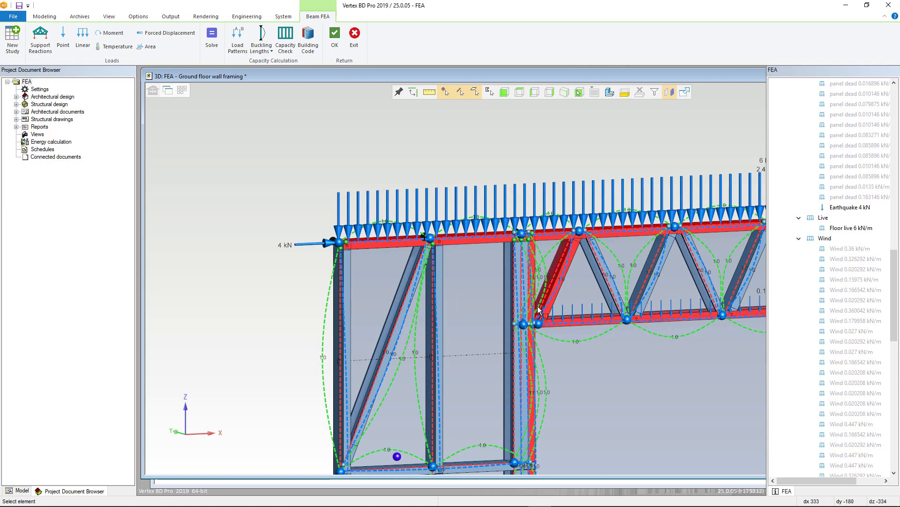
pyautogui.scroll(-5, 584, 315)
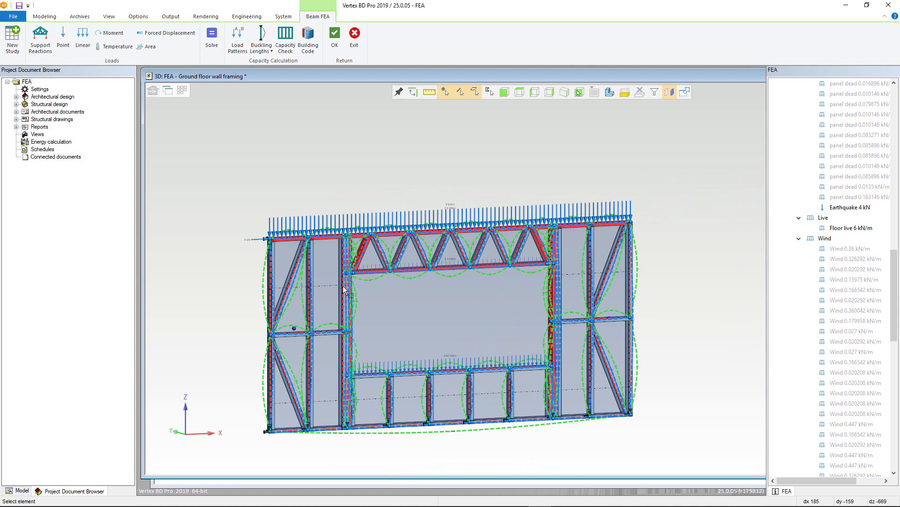
pyautogui.scroll(5, 344, 289)
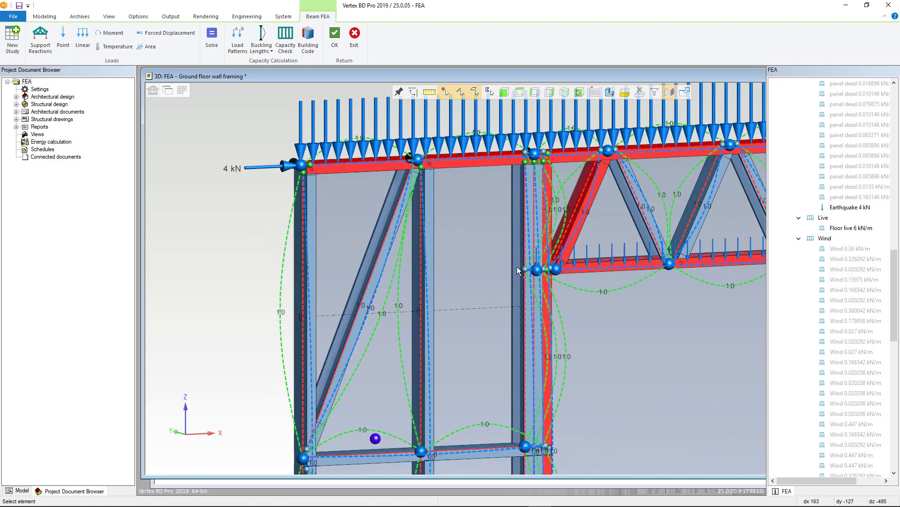
pyautogui.click(516, 266)
pyautogui.scroll(-6, 518, 272)
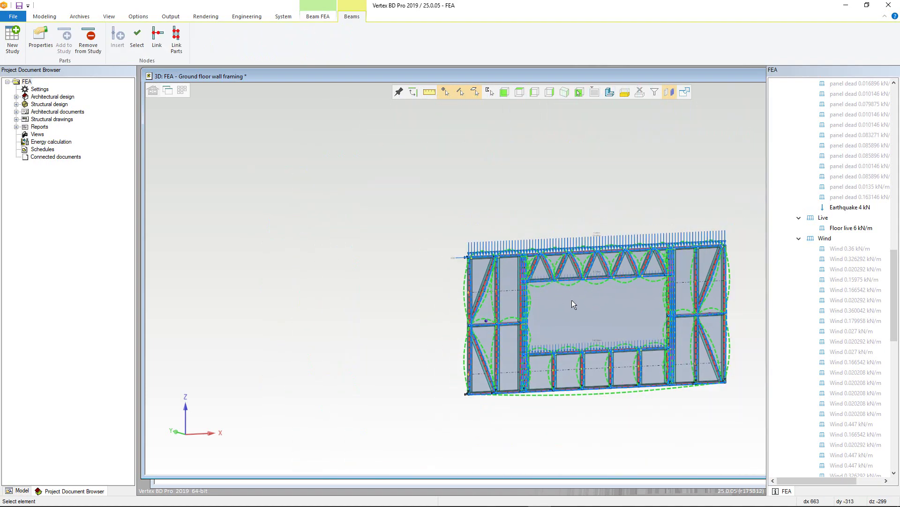
pyautogui.scroll(2, 572, 300)
# - Create a Capacity Summary Results FEA report for the wall framing, named Summary2
pyautogui.rightClick(316, 227)
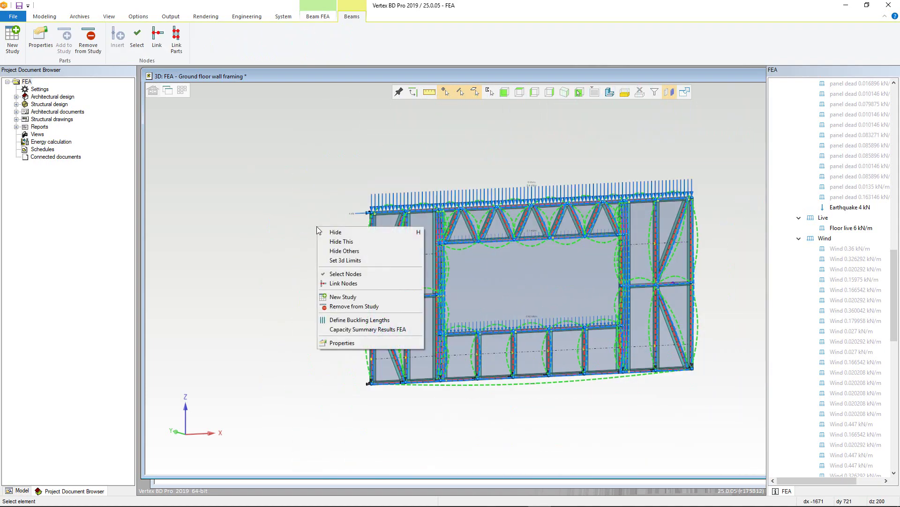
pyautogui.click(334, 329)
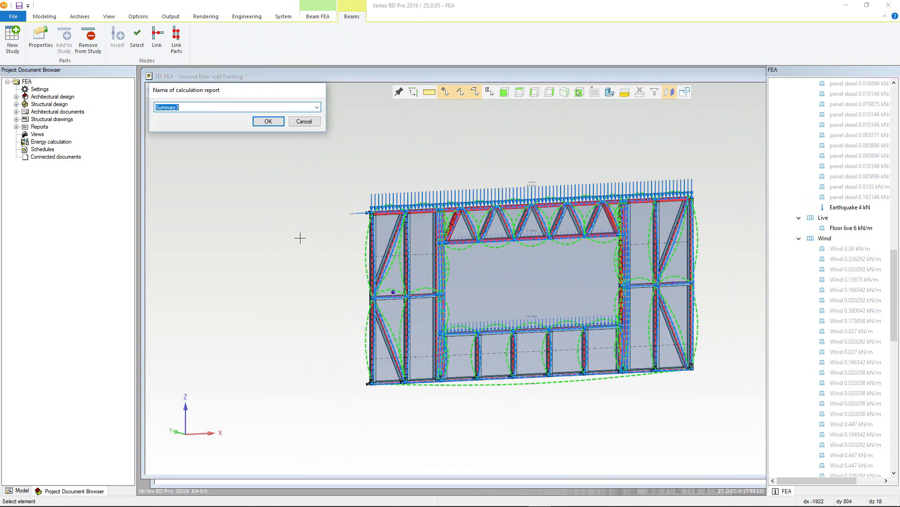
pyautogui.write('Summary')
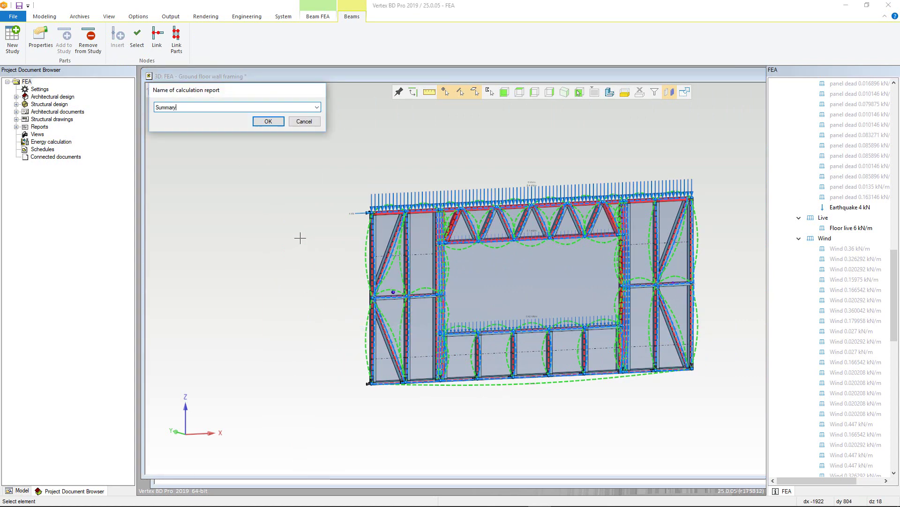
pyautogui.click(278, 121)
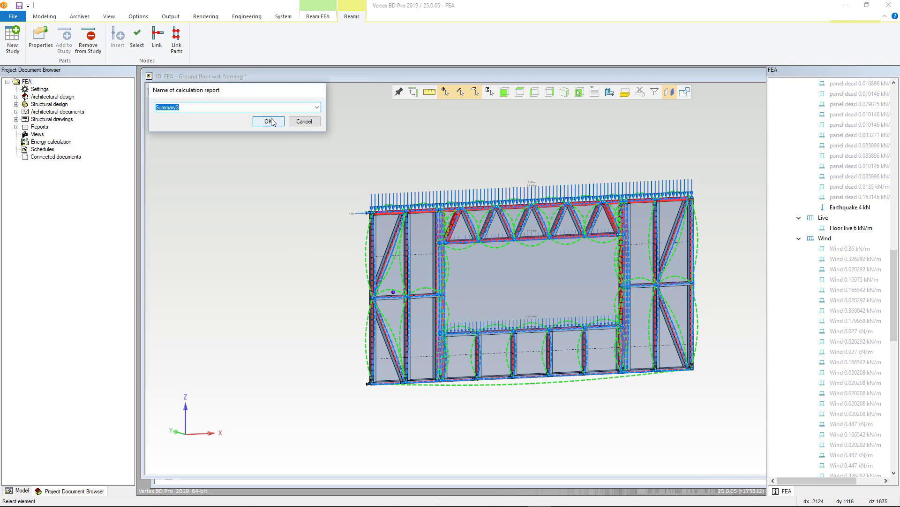
pyautogui.click(265, 121)
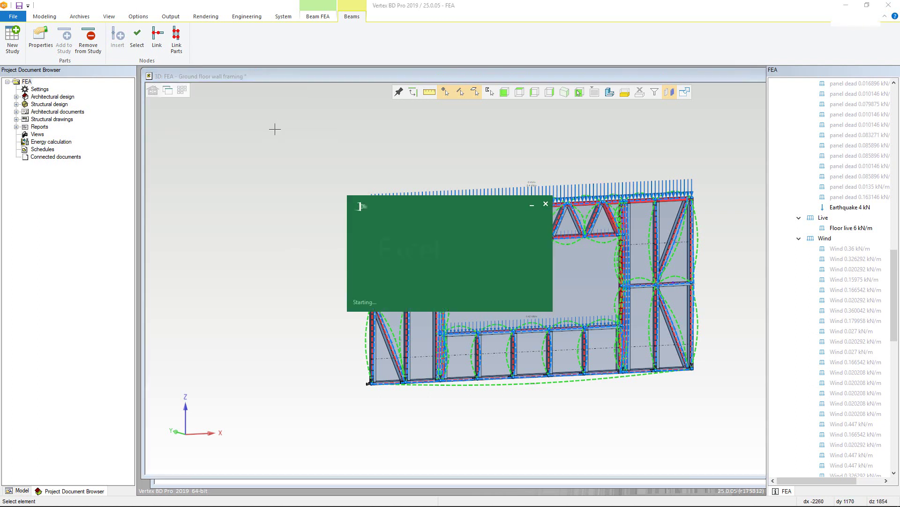